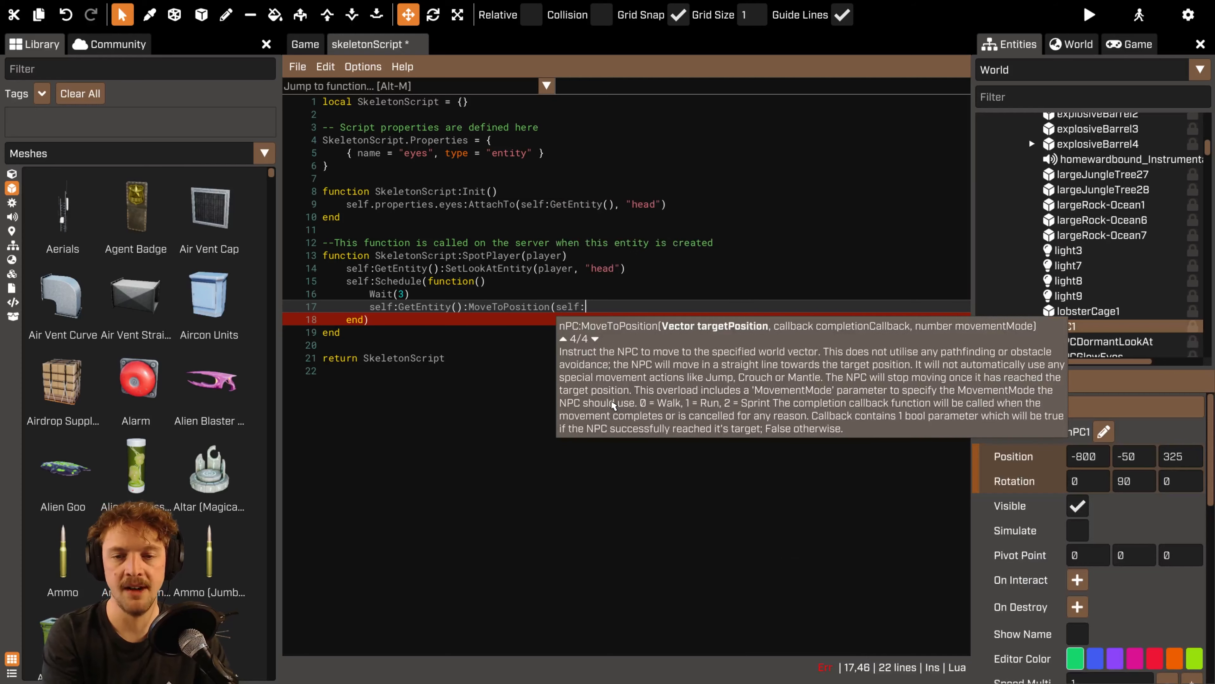
Complete the MoveToPosition call in the scheduled function with player:GetPosition() and movement mode 1, and save the script.
{"action": "key", "text": "BackSpace"}
{"action": "key", "text": "BackSpace"}
{"action": "key", "text": "BackSpace"}
{"action": "key", "text": "BackSpace"}
{"action": "key", "text": "BackSpace"}
{"action": "key", "text": "BackSpace"}
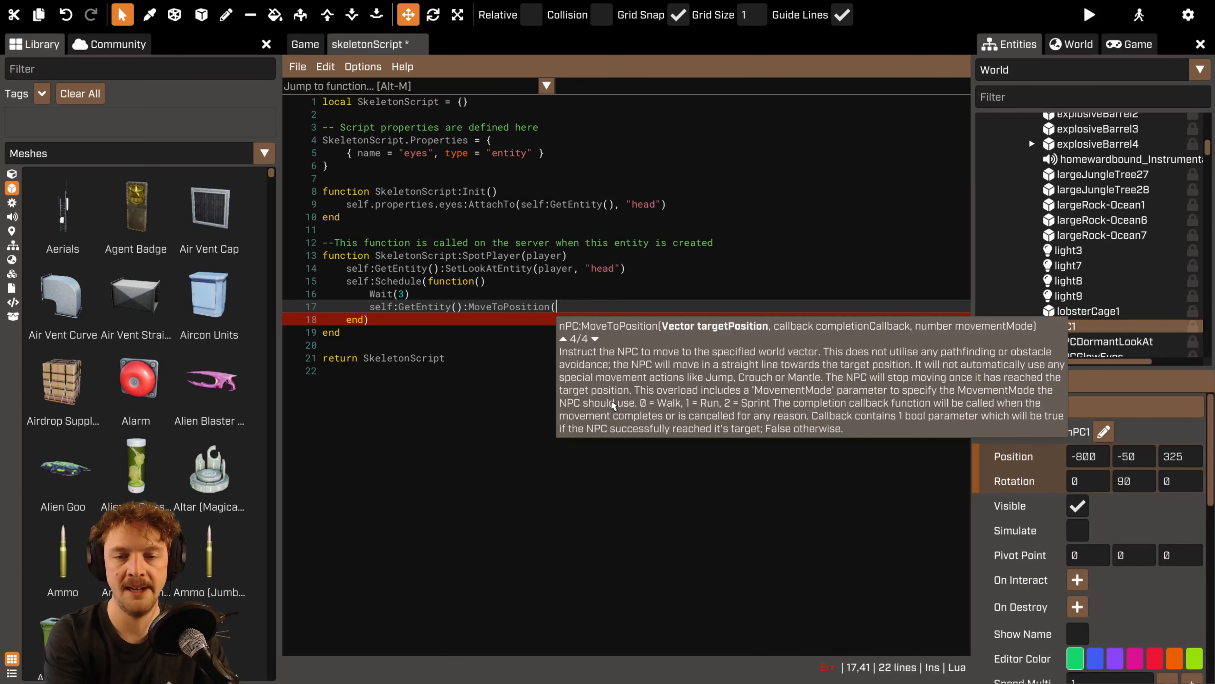
{"action": "type", "text": "player:"}
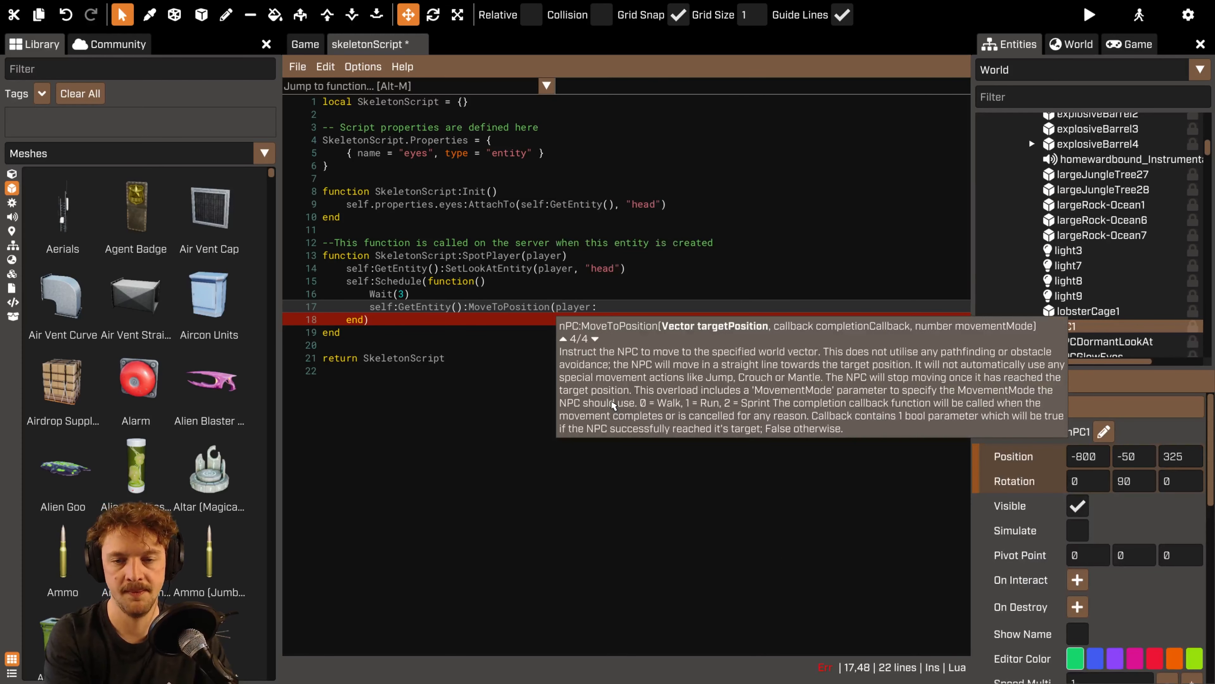
{"action": "type", "text": "GetPosition()"}
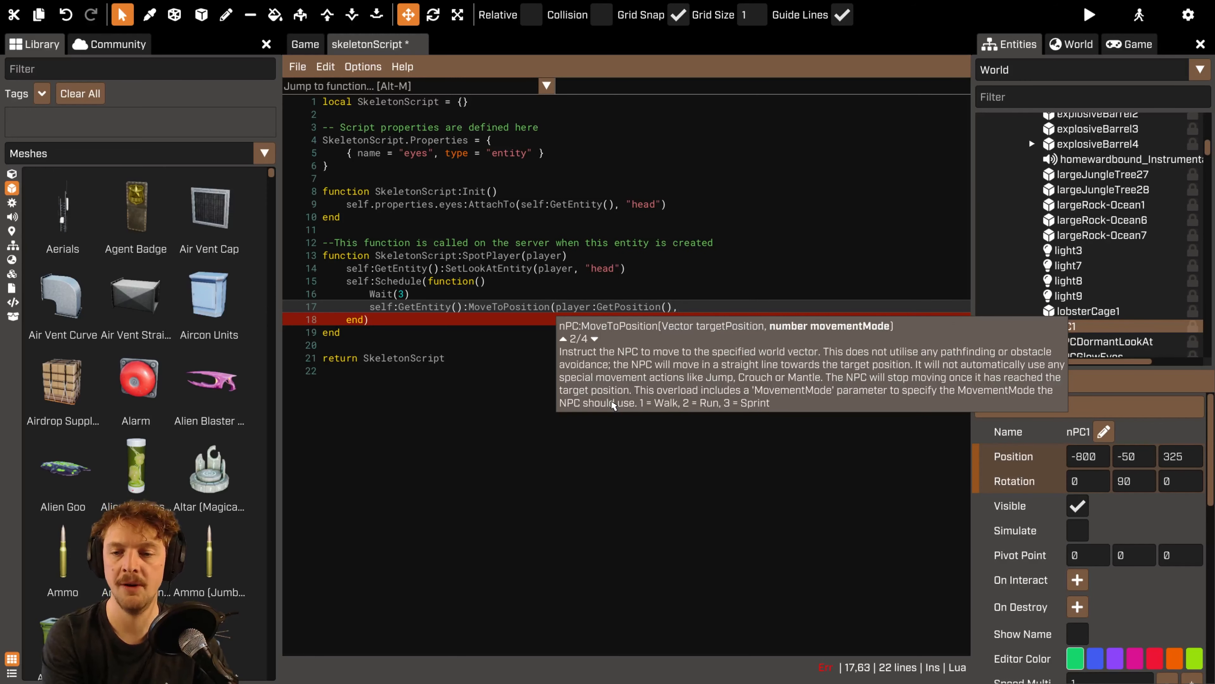
{"action": "type", "text": ", 1)"}
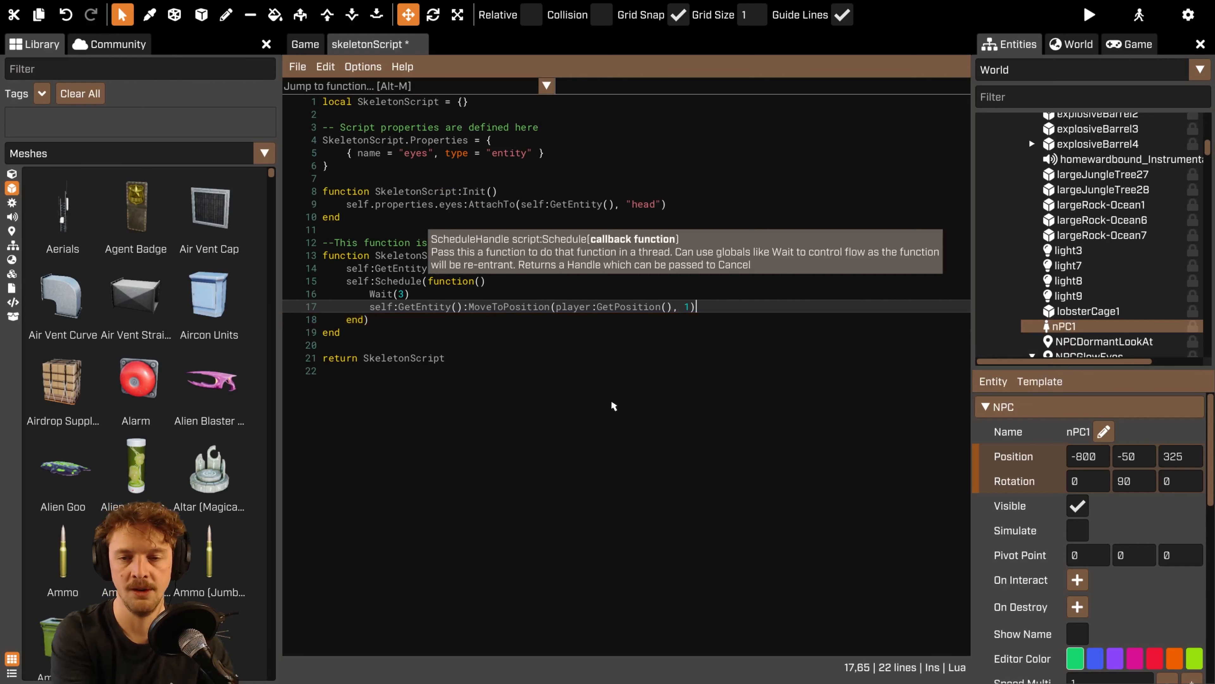
{"action": "key", "text": "ctrl+s"}
{"action": "left_click", "coordinate": [610, 400]}
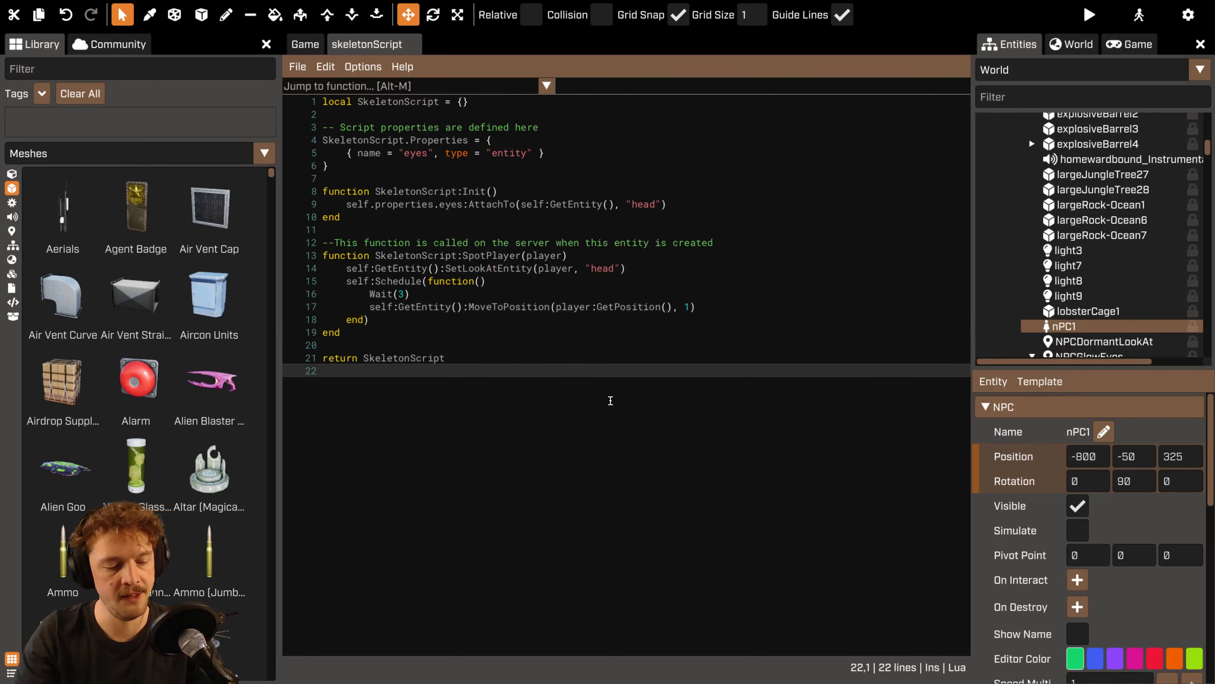
Playtest the level by approaching the skeleton and moving around to check how it follows the player, and return to editing.
{"action": "key", "text": "F5"}
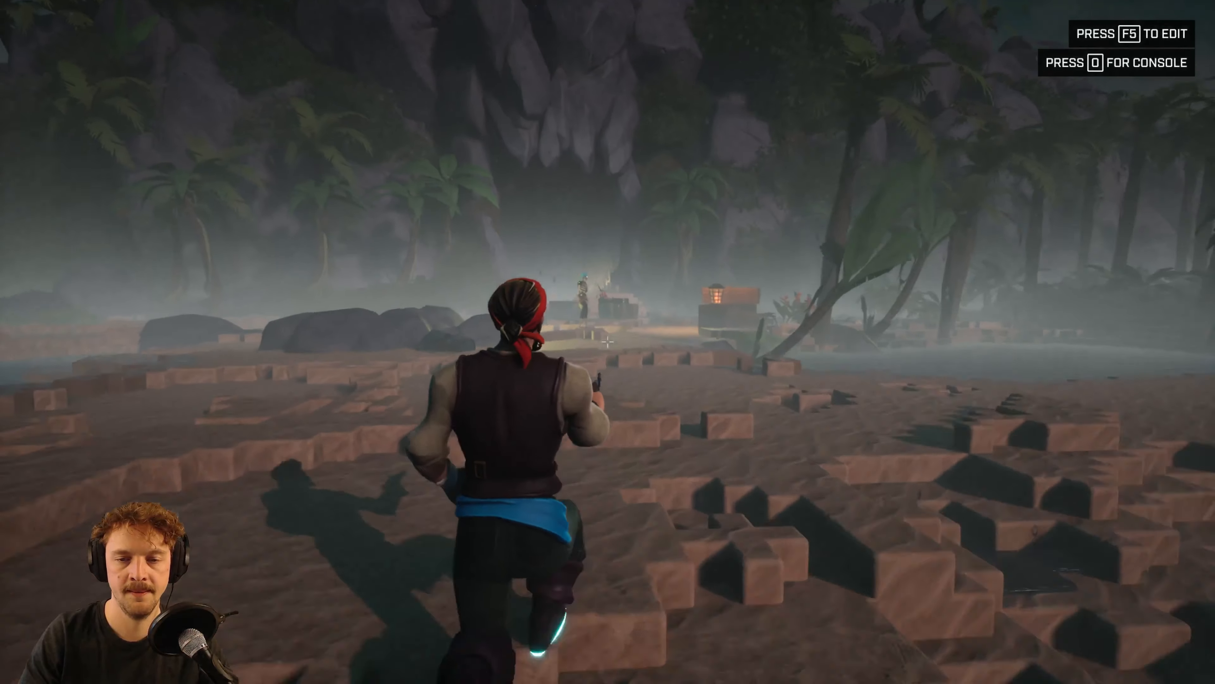
{"action": "key", "text": "w"}
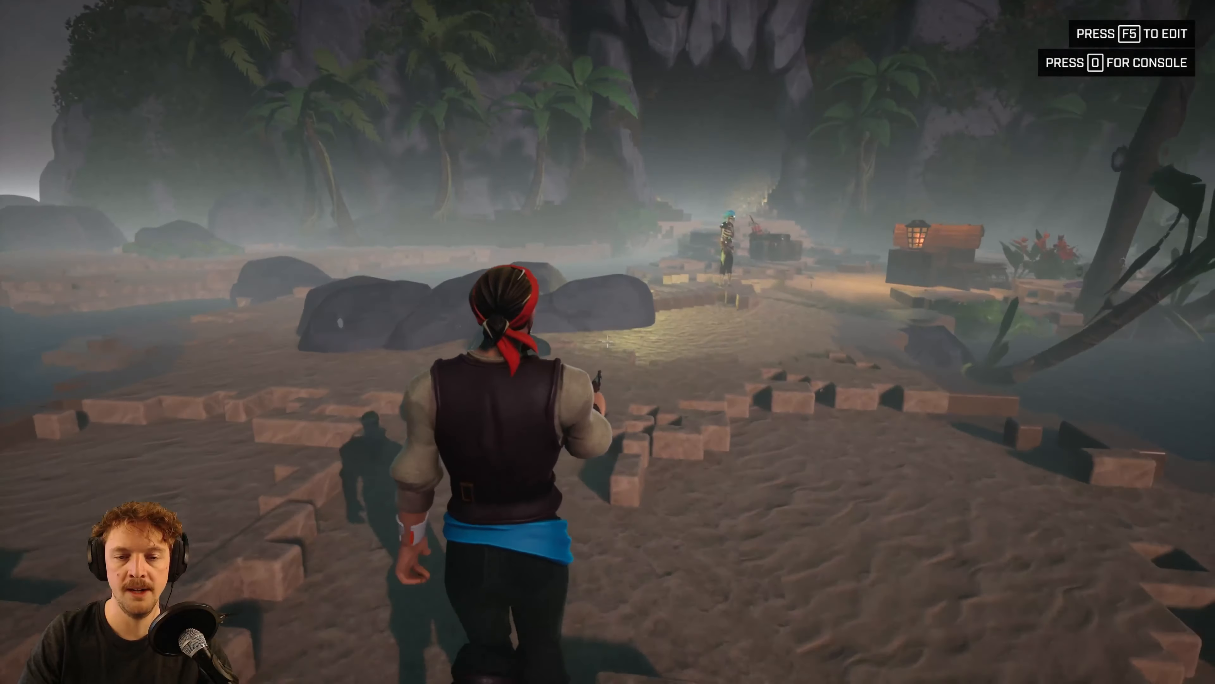
{"action": "key", "text": "w"}
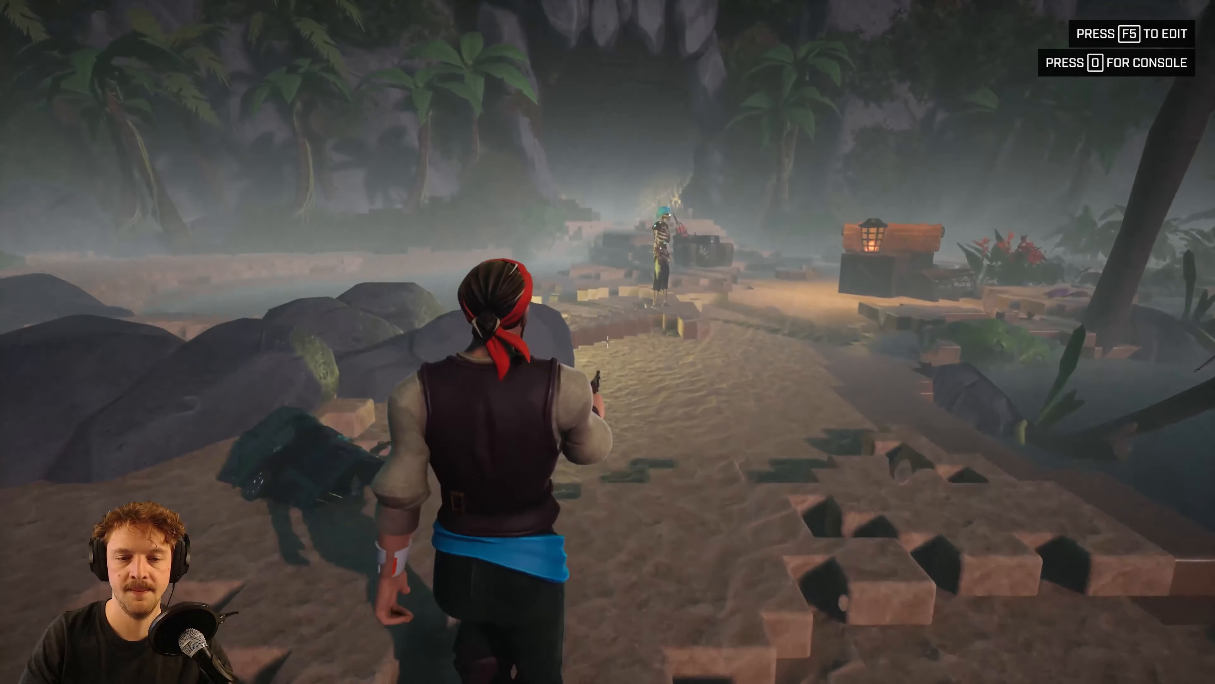
{"action": "key", "text": "w"}
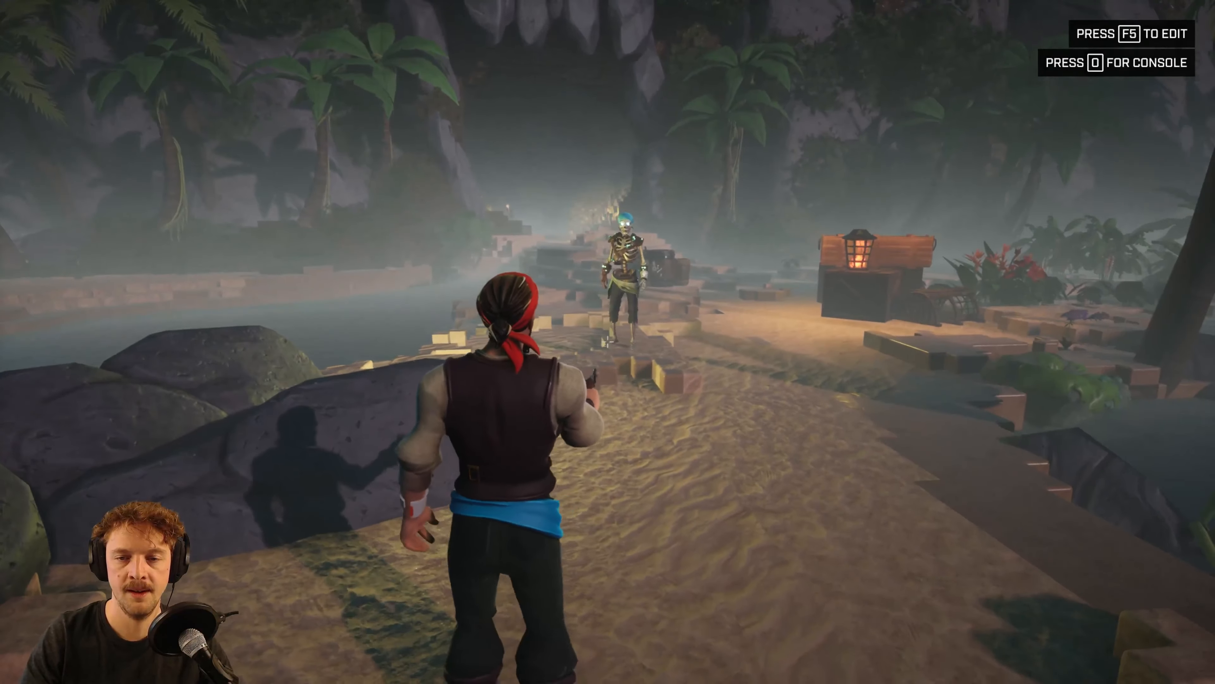
{"action": "key", "text": "s"}
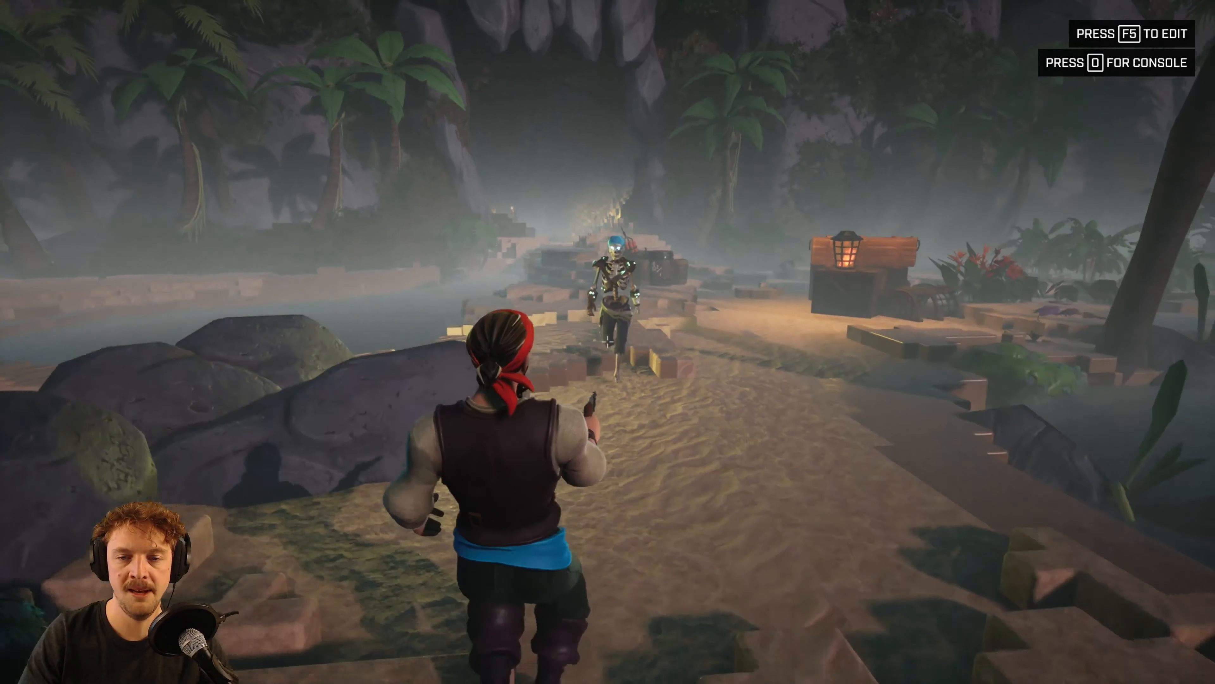
{"action": "key", "text": "s"}
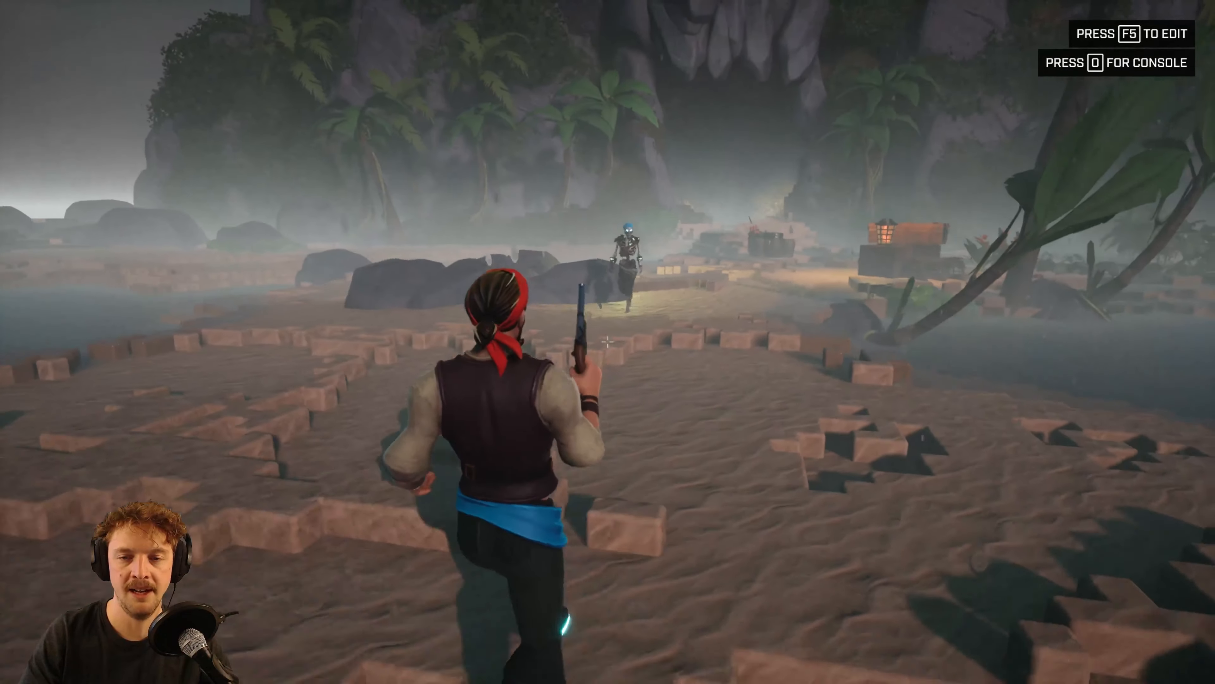
{"action": "key", "text": "d"}
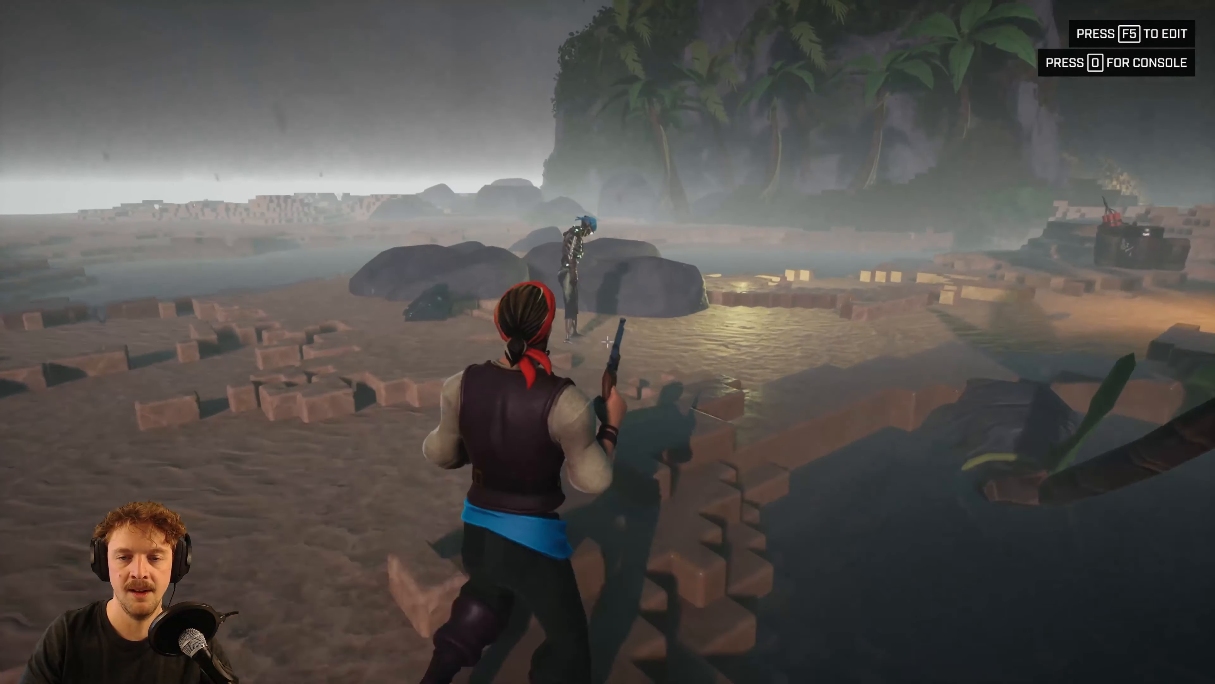
{"action": "key", "text": "w"}
{"action": "key", "text": "a"}
{"action": "key", "text": "F5"}
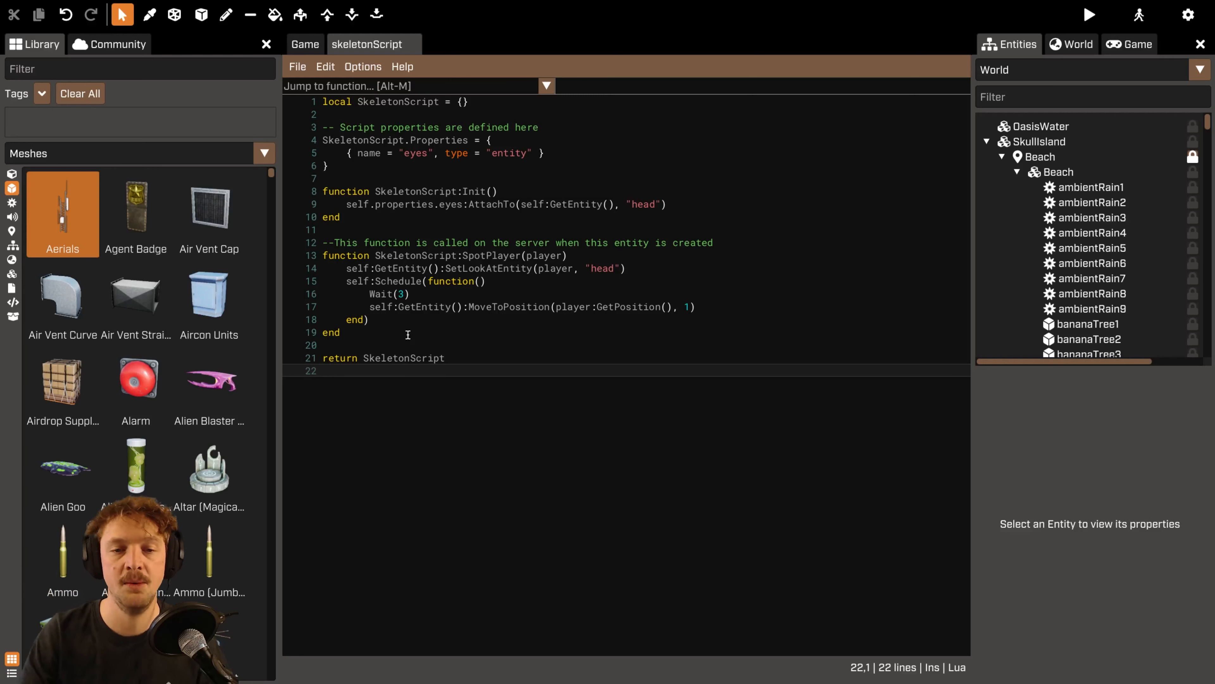
Return from the script to the game world and bring the beach area around the skeleton NPC into view.
{"action": "left_click", "coordinate": [551, 307]}
{"action": "left_click", "coordinate": [601, 320]}
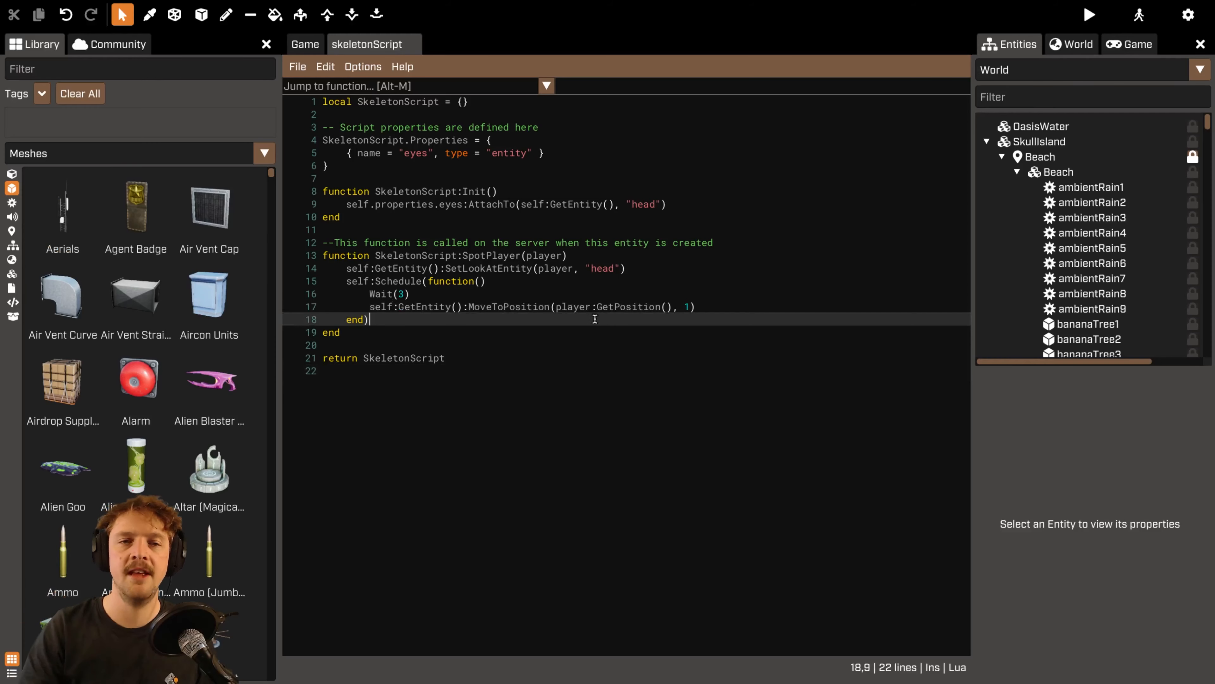
{"action": "left_click", "coordinate": [306, 44]}
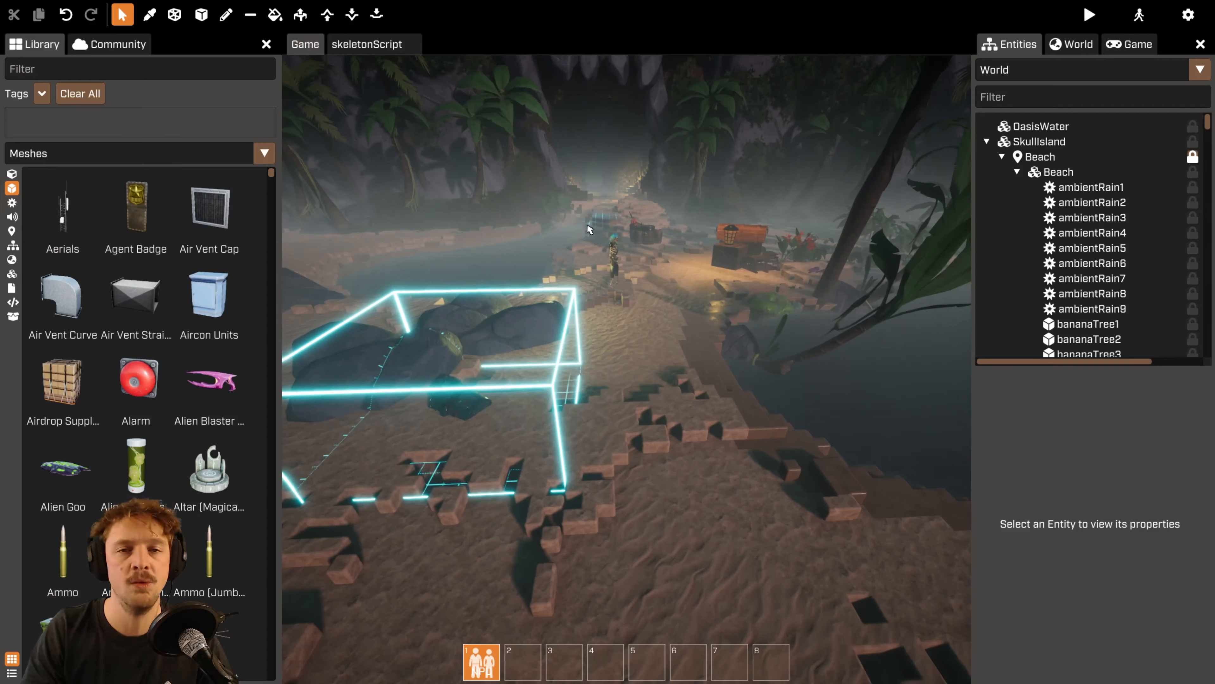
{"action": "key", "text": "d"}
{"action": "right_click_drag", "start_coordinate": [689, 383], "coordinate": [605, 387]}
{"action": "key", "text": "w"}
{"action": "key", "text": "a"}
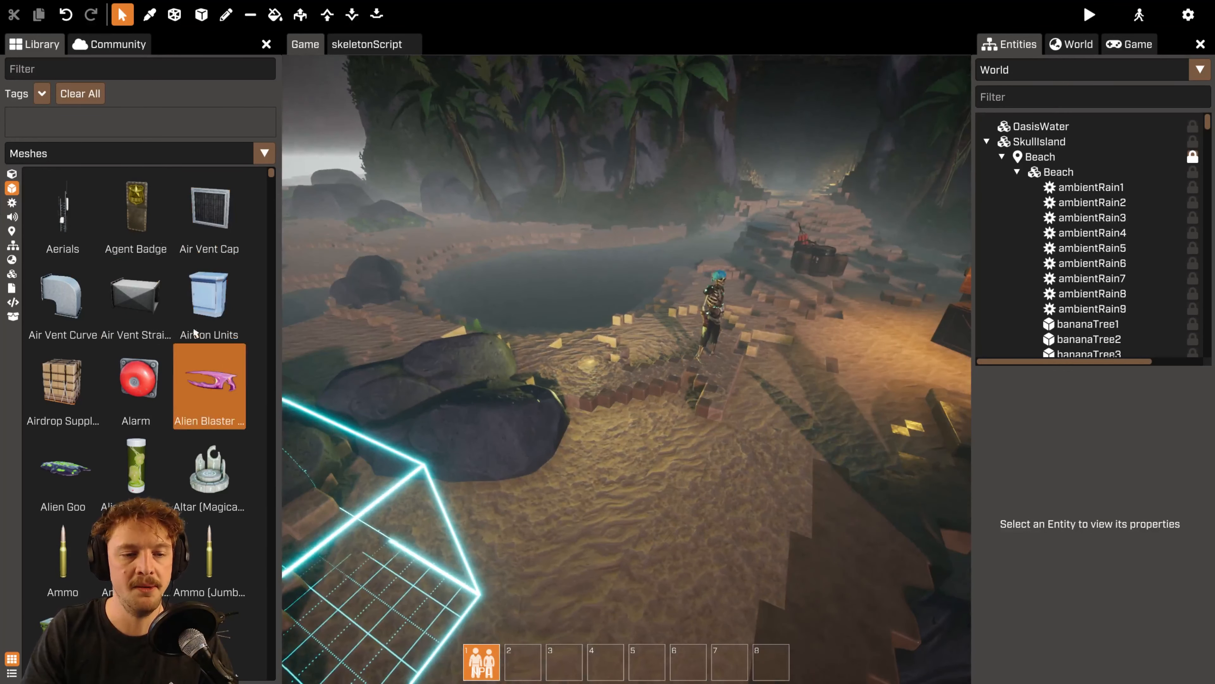
{"action": "type", "text": "tras"}
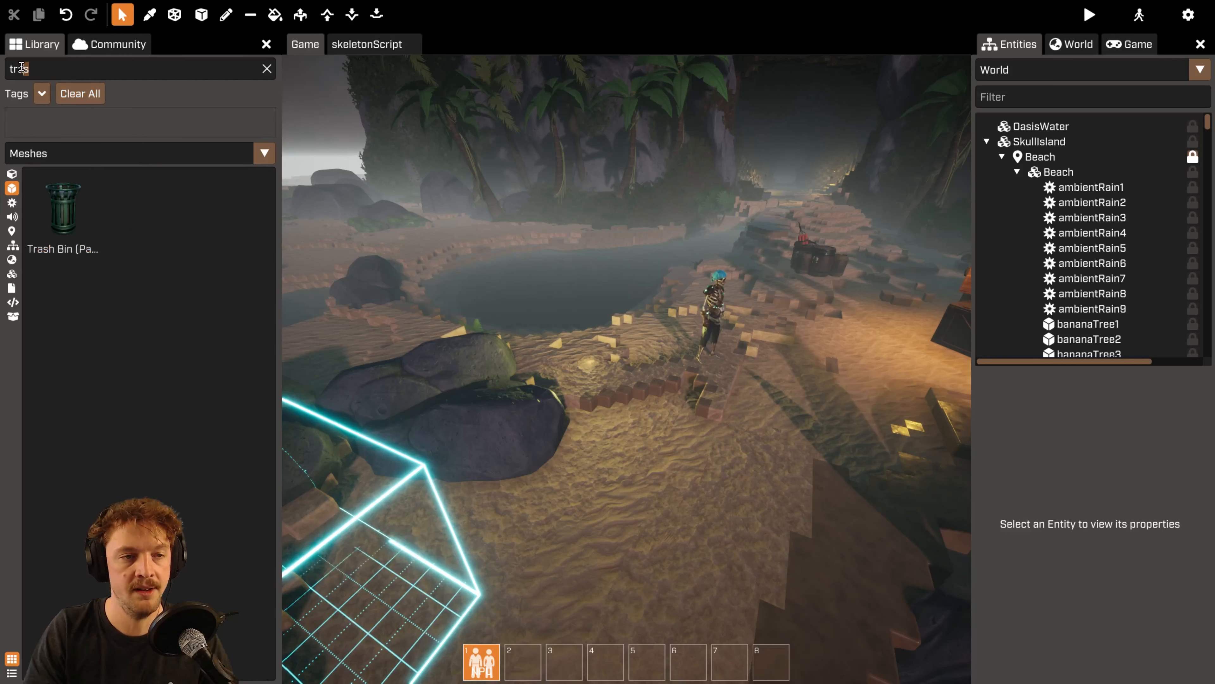
{"action": "type", "text": "eas"}
{"action": "left_click", "coordinate": [61, 211]}
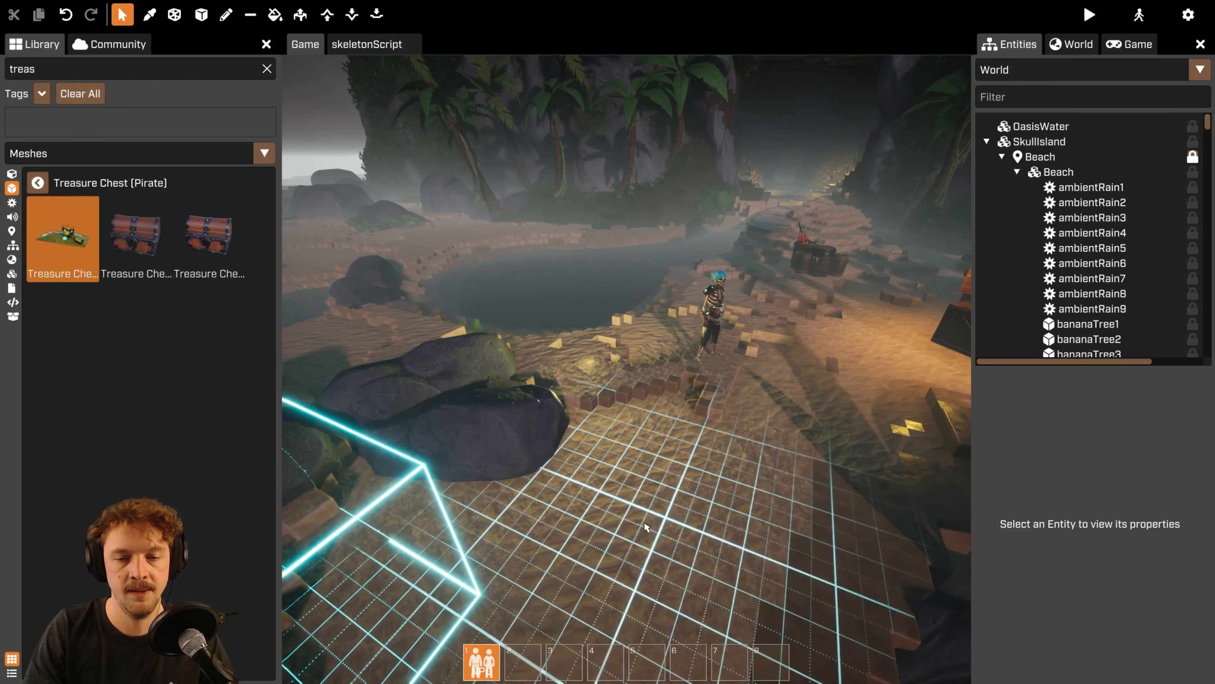
{"action": "left_click", "coordinate": [37, 182]}
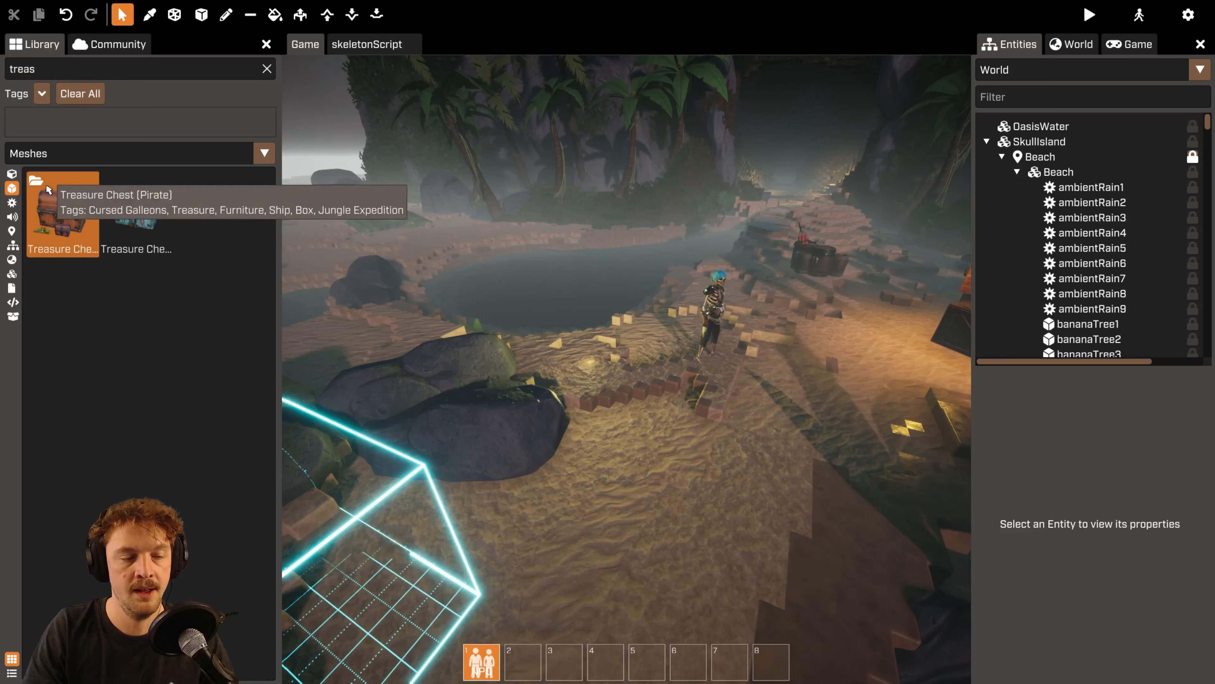
{"action": "left_click_drag", "start_coordinate": [58, 67], "coordinate": [19, 68]}
{"action": "key", "text": "BackSpace"}
{"action": "key", "text": "BackSpace"}
{"action": "key", "text": "BackSpace"}
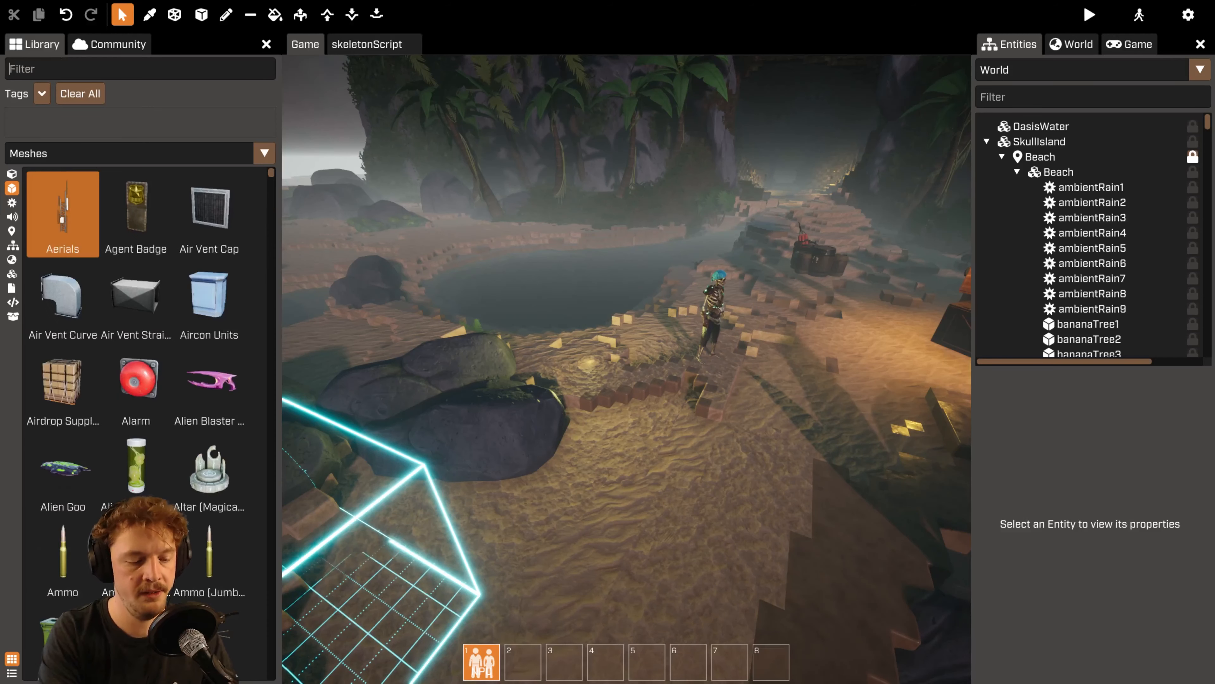
{"action": "type", "text": "brig"}
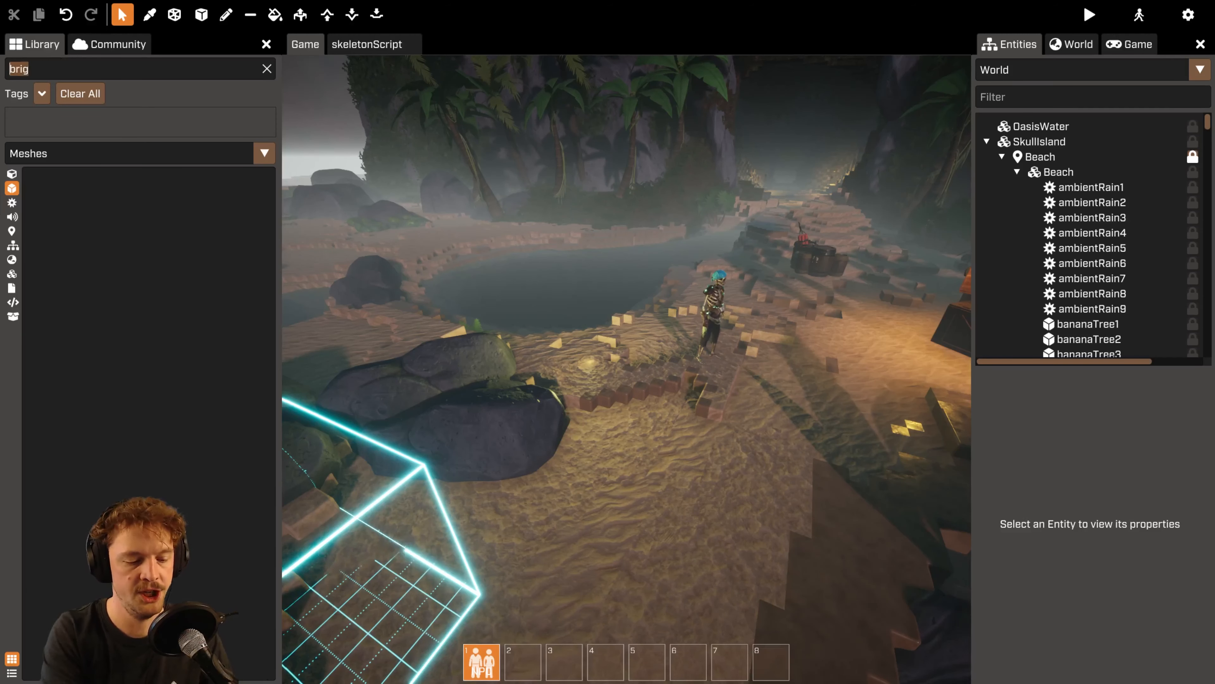
Search the mesh library for "jail" and place one Bars - Jail panel on the beach in front of the skeleton.
{"action": "type", "text": "jail"}
{"action": "left_click", "coordinate": [72, 218]}
{"action": "key", "text": "a"}
{"action": "right_click_drag", "start_coordinate": [718, 527], "coordinate": [785, 527]}
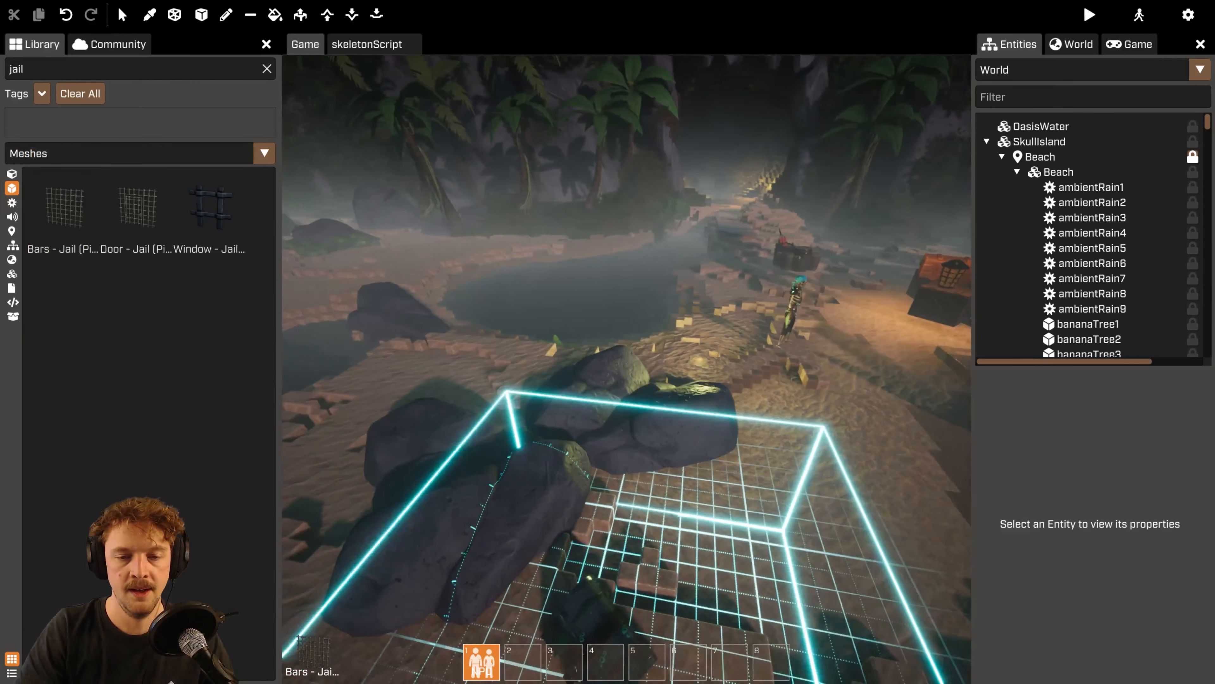
{"action": "key", "text": "d"}
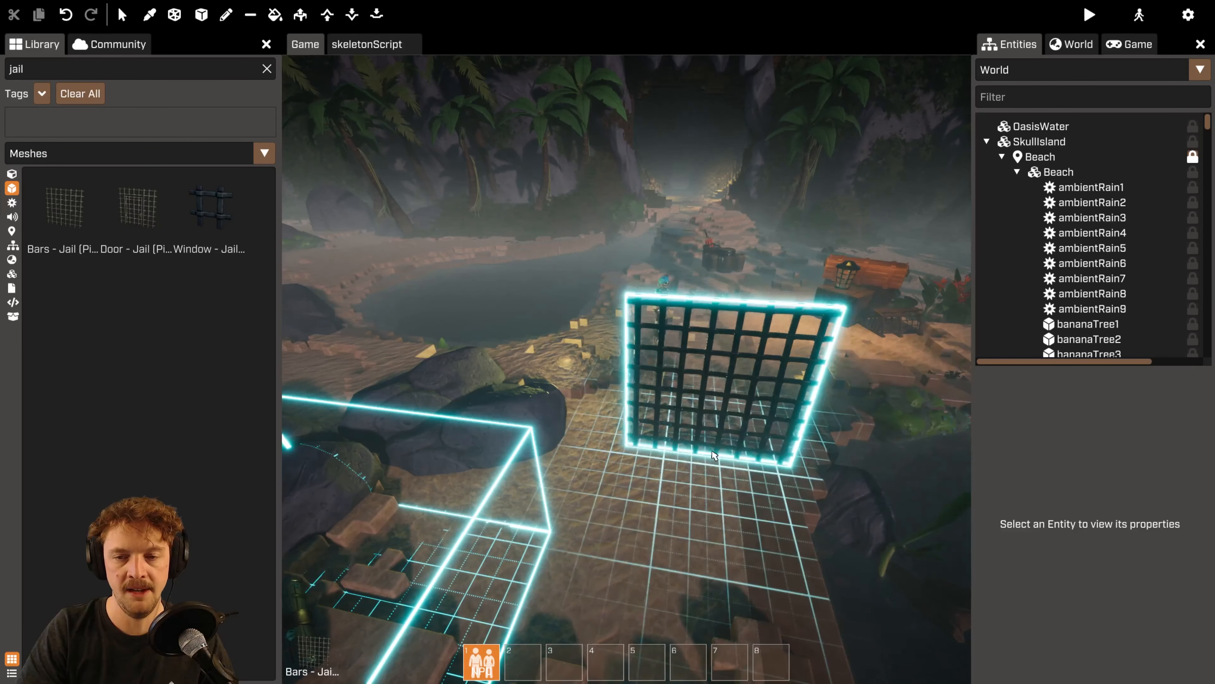
{"action": "left_click", "coordinate": [715, 454]}
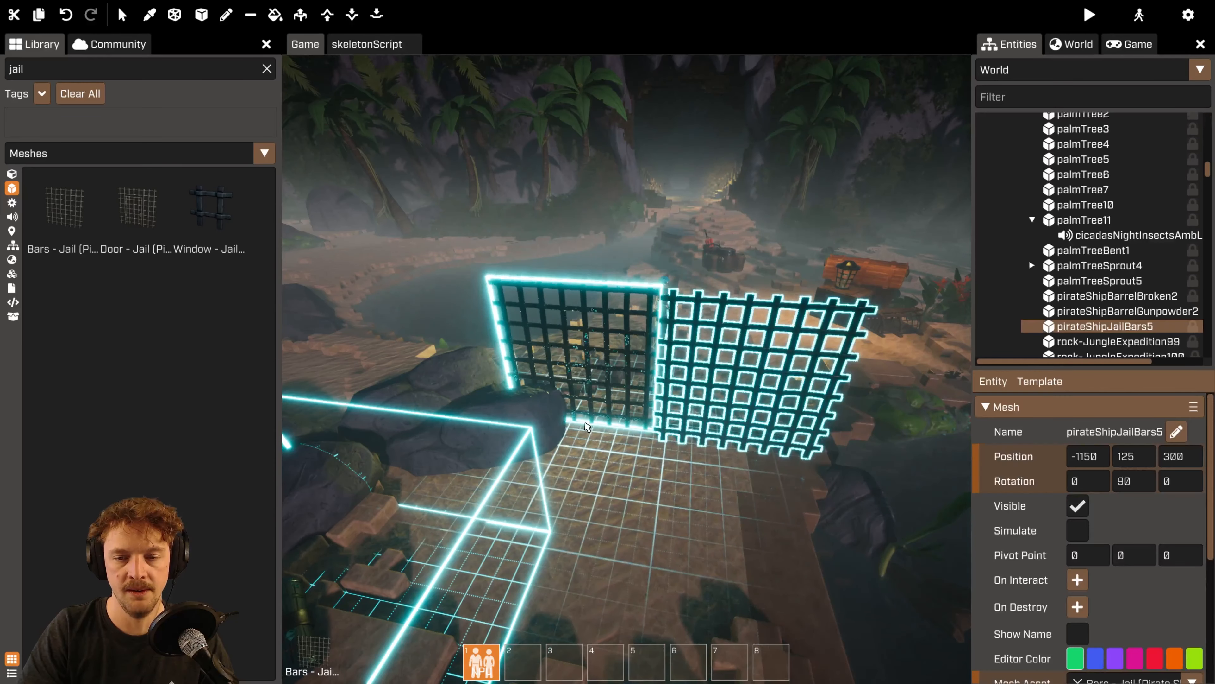
{"action": "key", "text": "a"}
{"action": "right_click_drag", "start_coordinate": [587, 427], "coordinate": [659, 498]}
{"action": "key", "text": "Escape"}
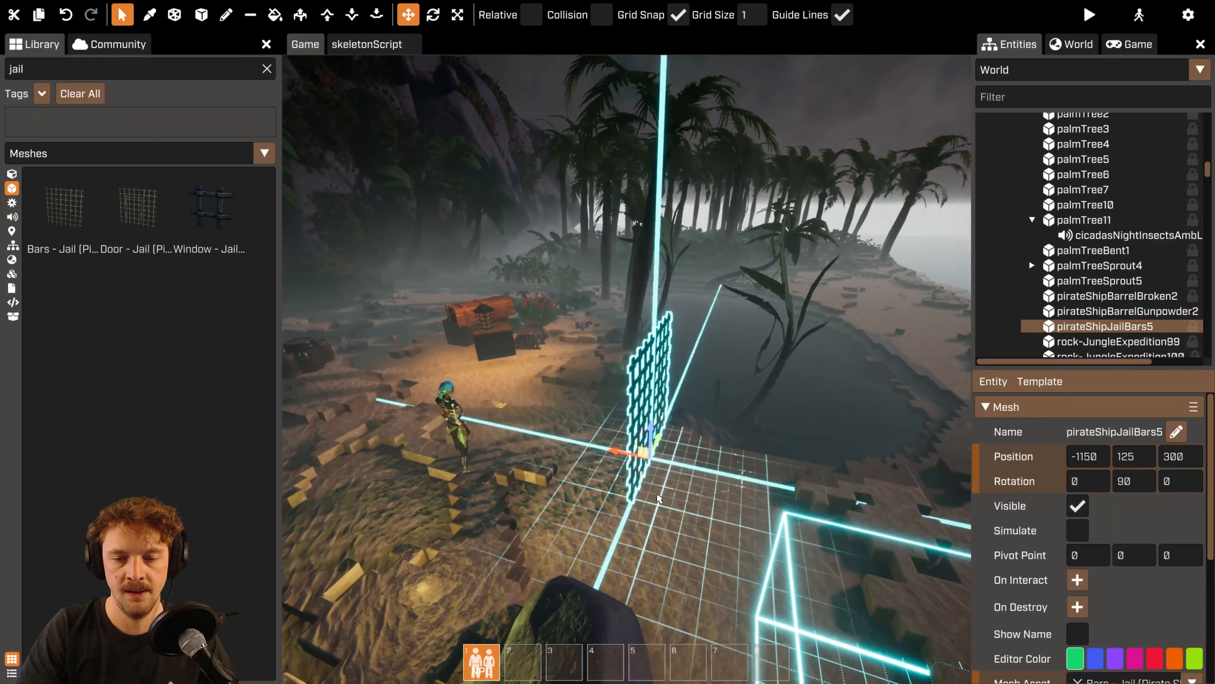
Duplicate the jail bars panel, rotate the copy perpendicular, and move it to form a corner with the first panel.
{"action": "key", "text": "ctrl+d"}
{"action": "key", "text": "r"}
{"action": "key", "text": "e"}
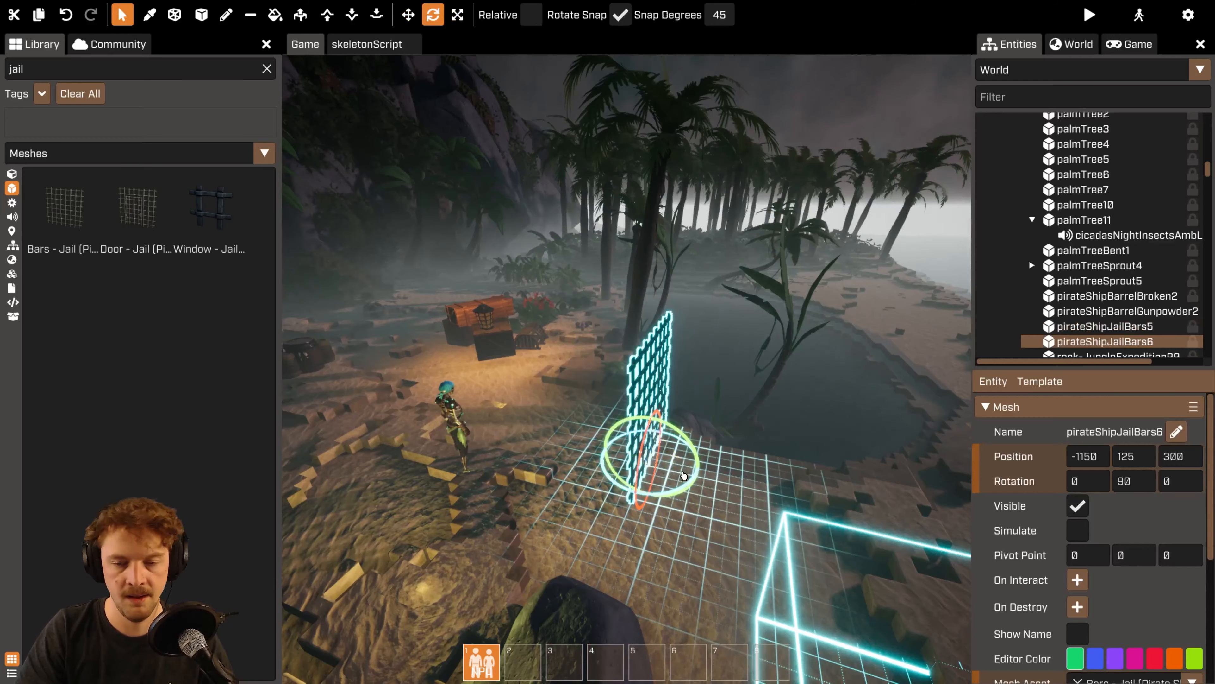
{"action": "key", "text": "w"}
{"action": "key", "text": "d"}
{"action": "right_click_drag", "start_coordinate": [689, 488], "coordinate": [639, 489]}
{"action": "left_click_drag", "start_coordinate": [689, 487], "coordinate": [586, 512]}
{"action": "key", "text": "a"}
{"action": "right_click_drag", "start_coordinate": [586, 512], "coordinate": [627, 519]}
{"action": "left_click_drag", "start_coordinate": [496, 583], "coordinate": [475, 569]}
Duplicate both jail bars panels together, rotate the copies 180 degrees, and move them to close the four-sided cage.
{"action": "left_click", "coordinate": [632, 485], "text": "ctrl"}
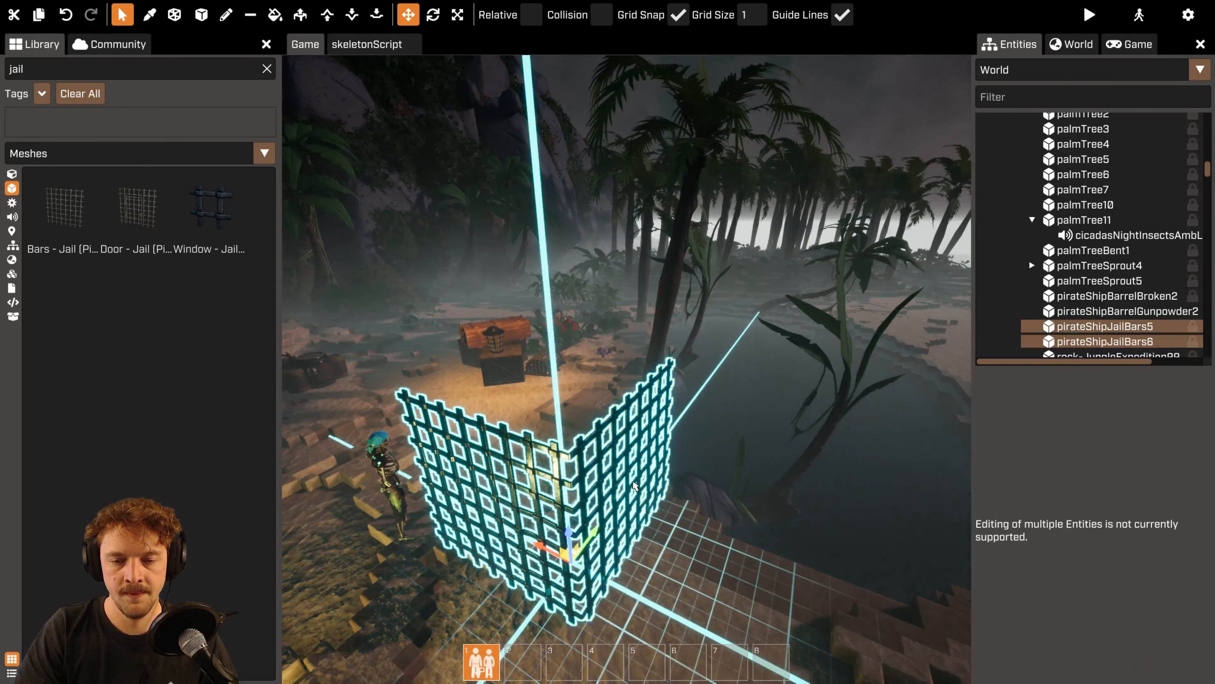
{"action": "key", "text": "ctrl+d"}
{"action": "key", "text": "r"}
{"action": "key", "text": "e"}
{"action": "left_click_drag", "start_coordinate": [595, 564], "coordinate": [656, 447]}
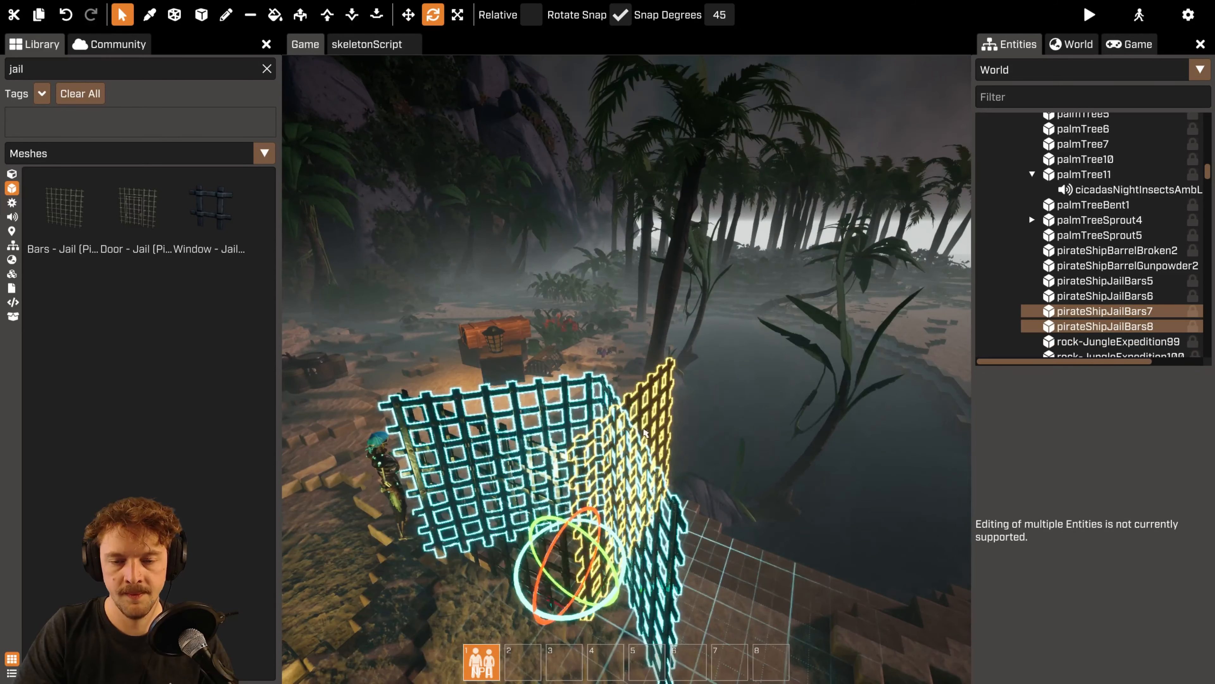
{"action": "key", "text": "w"}
{"action": "left_click_drag", "start_coordinate": [596, 535], "coordinate": [511, 469]}
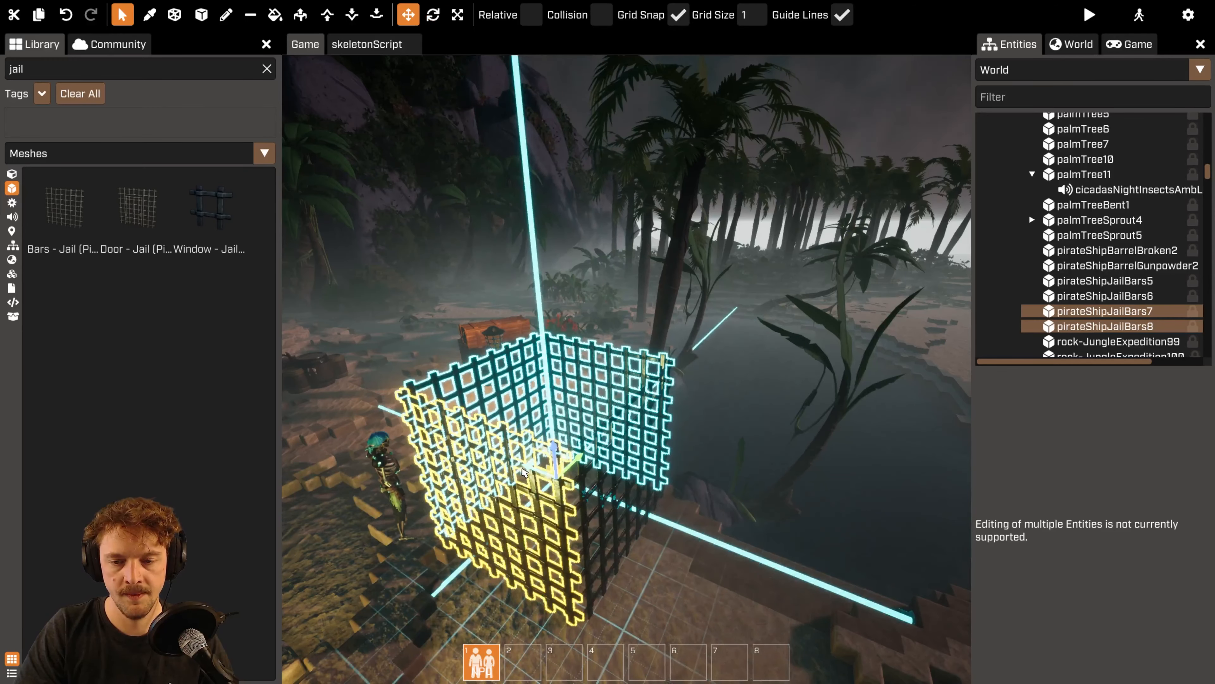
Duplicate the front bars panel, rotate the copy flat by -90 degrees, and raise it onto the cage as a roof.
{"action": "right_click_drag", "start_coordinate": [510, 469], "coordinate": [644, 547]}
{"action": "left_click", "coordinate": [576, 488]}
{"action": "key", "text": "ctrl+d"}
{"action": "key", "text": "e"}
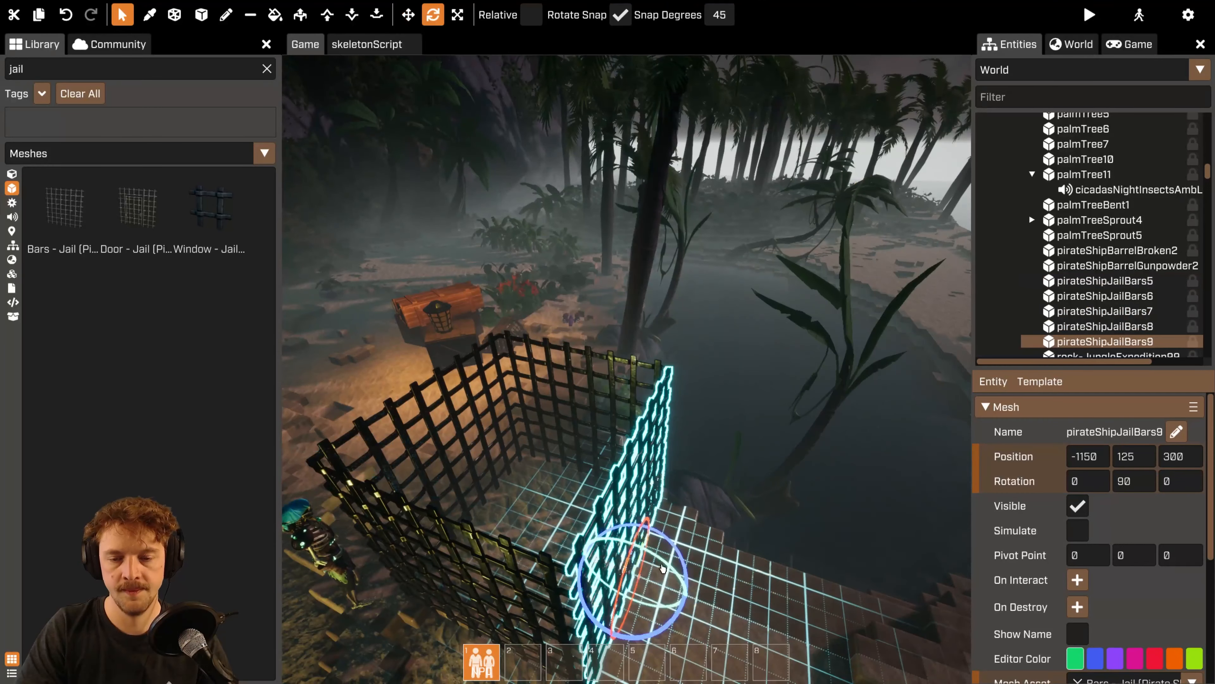
{"action": "key", "text": "w"}
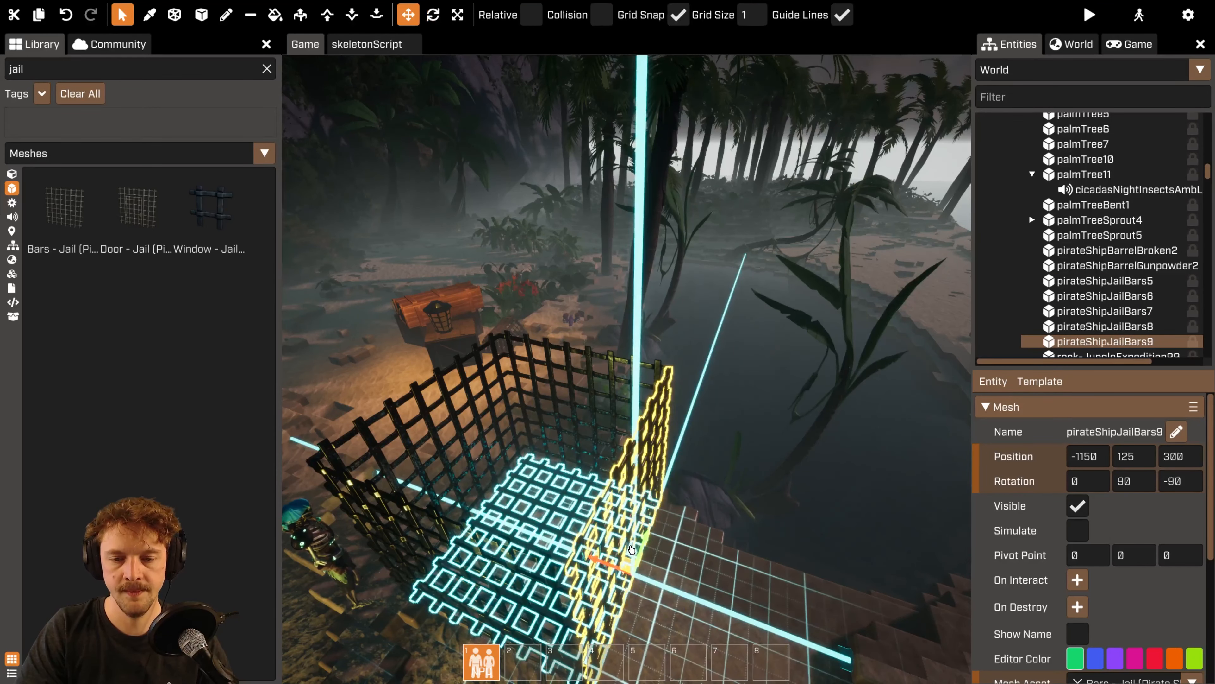
{"action": "left_click_drag", "start_coordinate": [632, 549], "coordinate": [637, 410]}
{"action": "left_click", "coordinate": [684, 507]}
Move the skeleton NPC inside the cage to position -1000, 50, 324.85.
{"action": "right_click_drag", "start_coordinate": [685, 507], "coordinate": [562, 364]}
{"action": "left_click", "coordinate": [558, 357]}
{"action": "left_click_drag", "start_coordinate": [573, 430], "coordinate": [767, 424]}
{"action": "right_click_drag", "start_coordinate": [767, 424], "coordinate": [627, 426]}
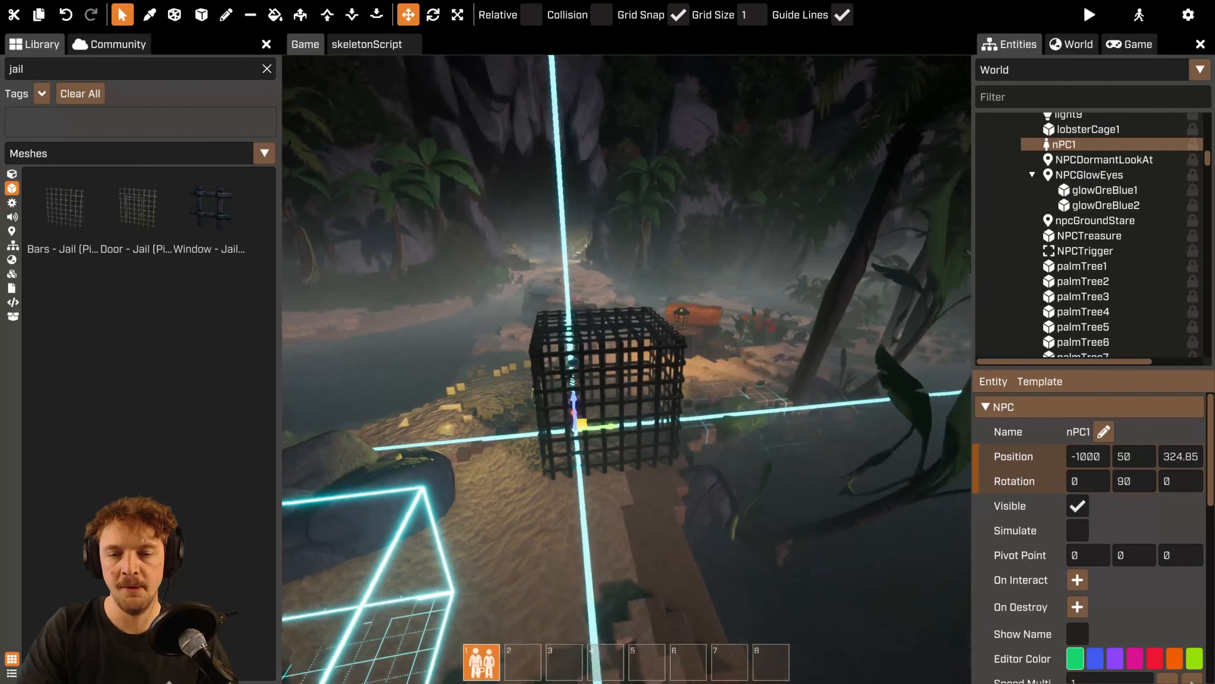
Playtest the level and walk up to the caged skeleton so it spots the player and moves toward them.
{"action": "key", "text": "s"}
{"action": "right_click_drag", "start_coordinate": [831, 445], "coordinate": [816, 430]}
{"action": "key", "text": "F5"}
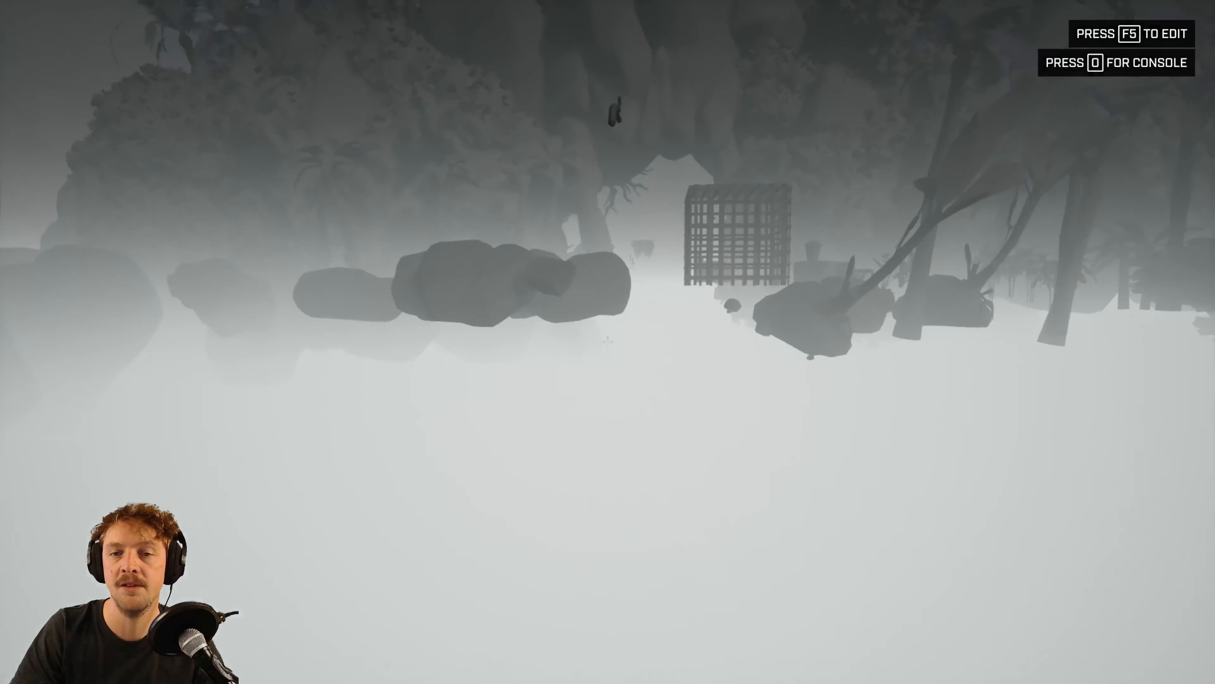
{"action": "key", "text": "w"}
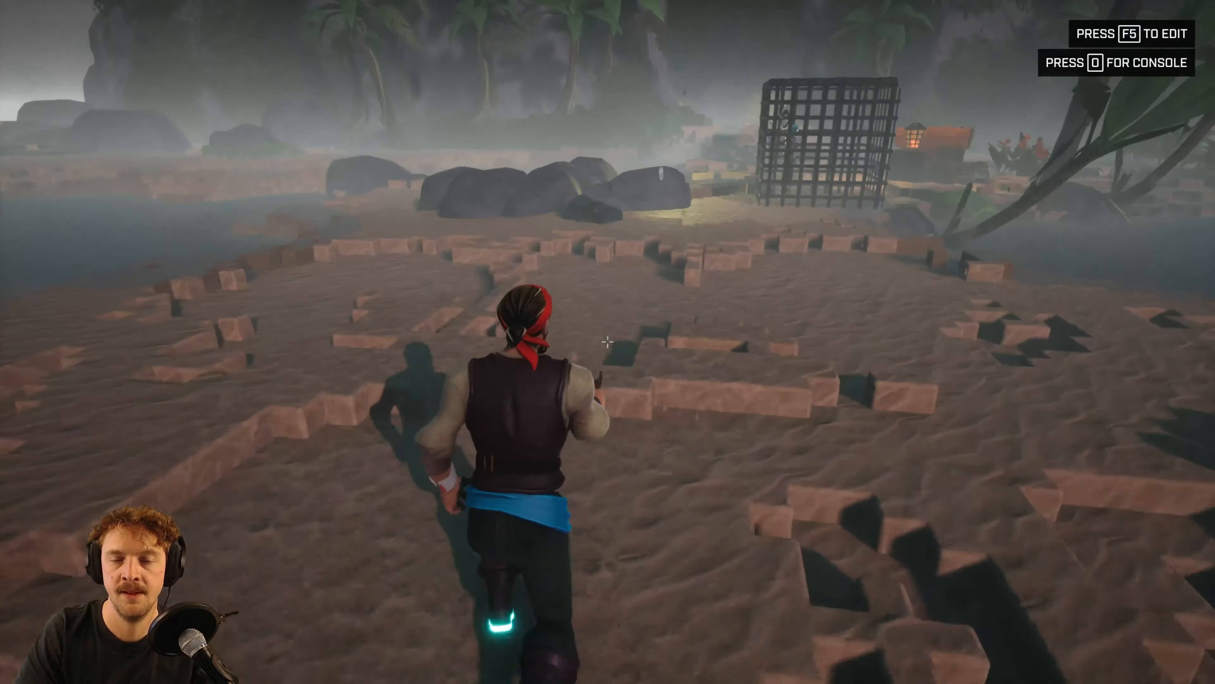
{"action": "key", "text": "w"}
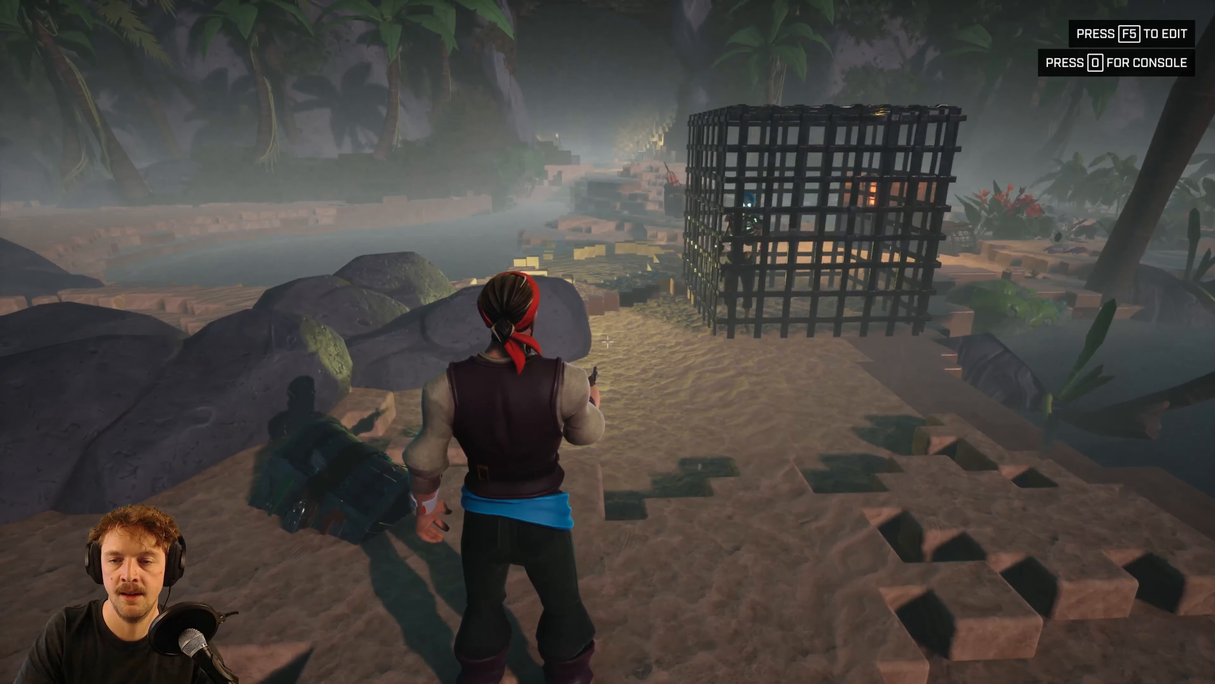
{"action": "key", "text": "w"}
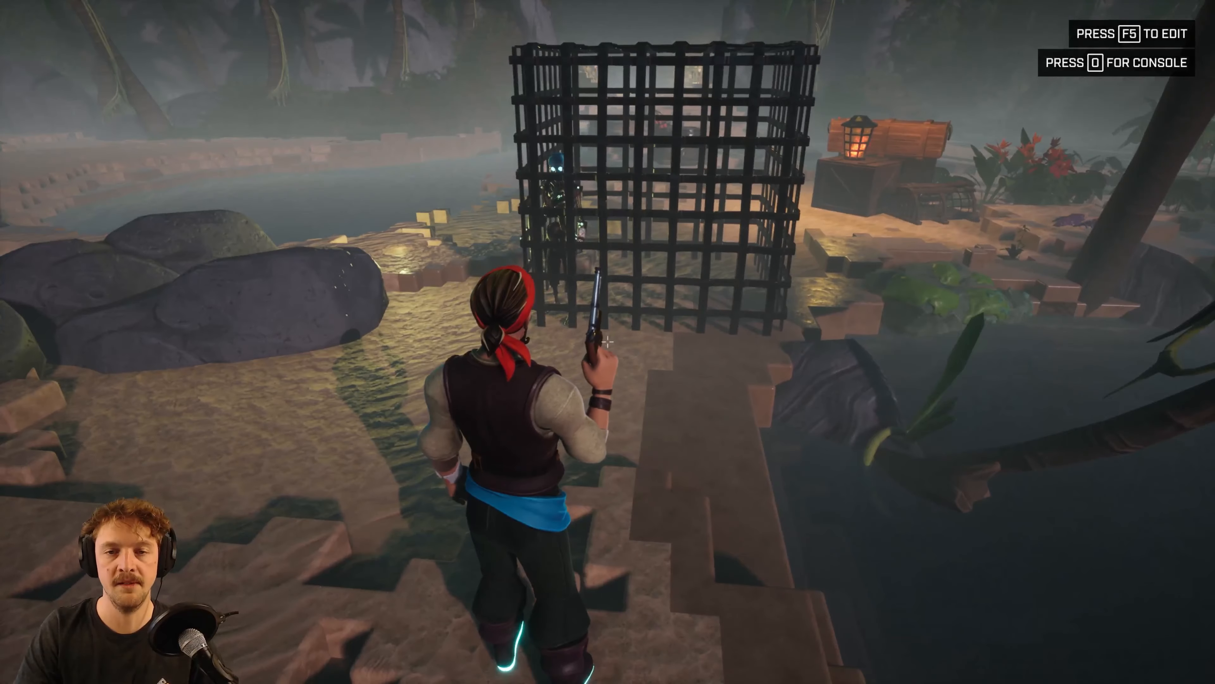
{"action": "key", "text": "w"}
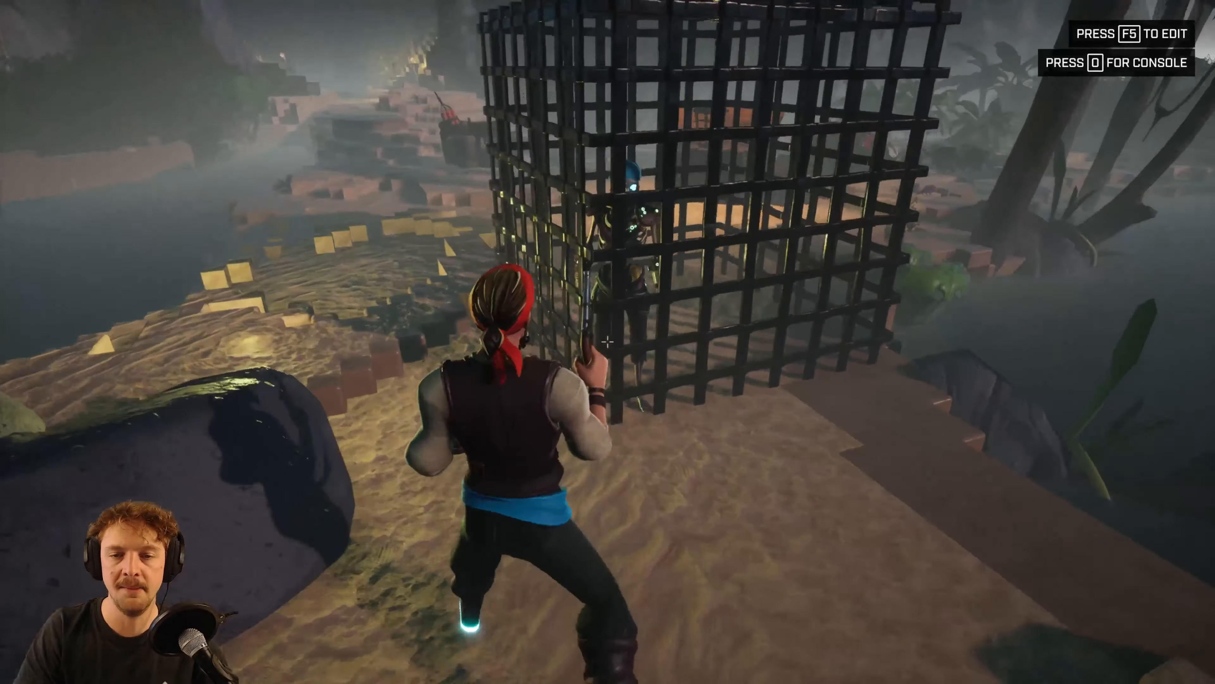
{"action": "key", "text": "s"}
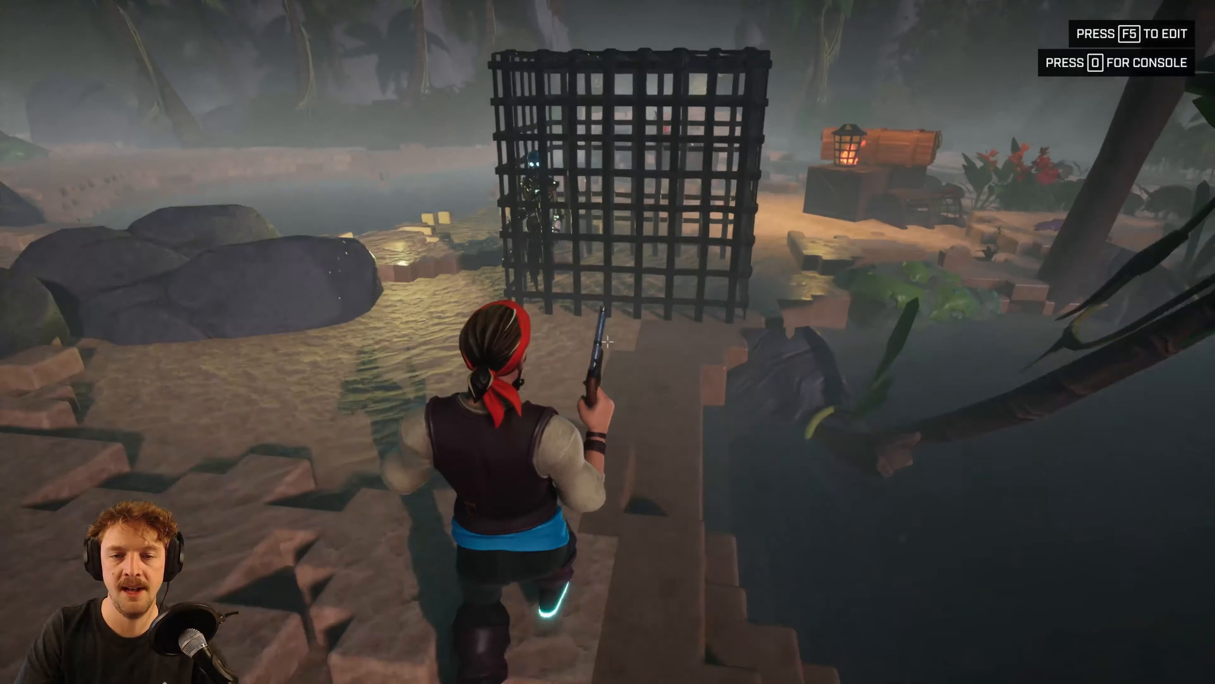
{"action": "key", "text": "w"}
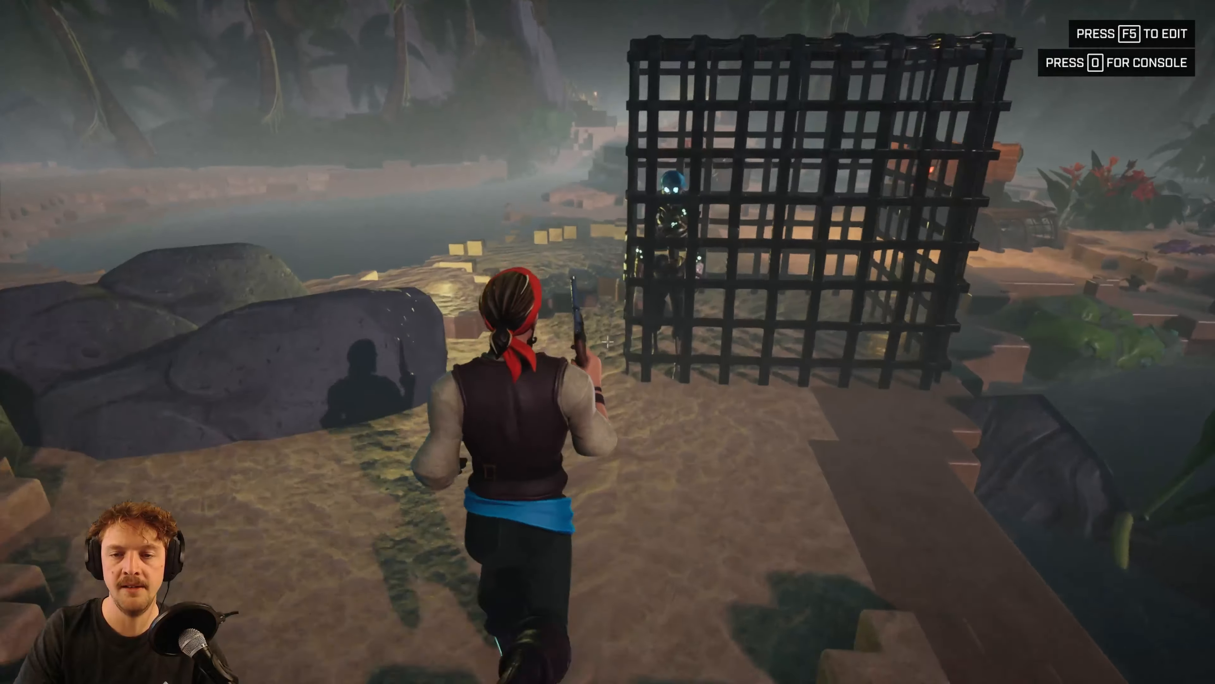
Circle the cage to check how the skeleton inside tracks the player, and end the playtest.
{"action": "key", "text": "s"}
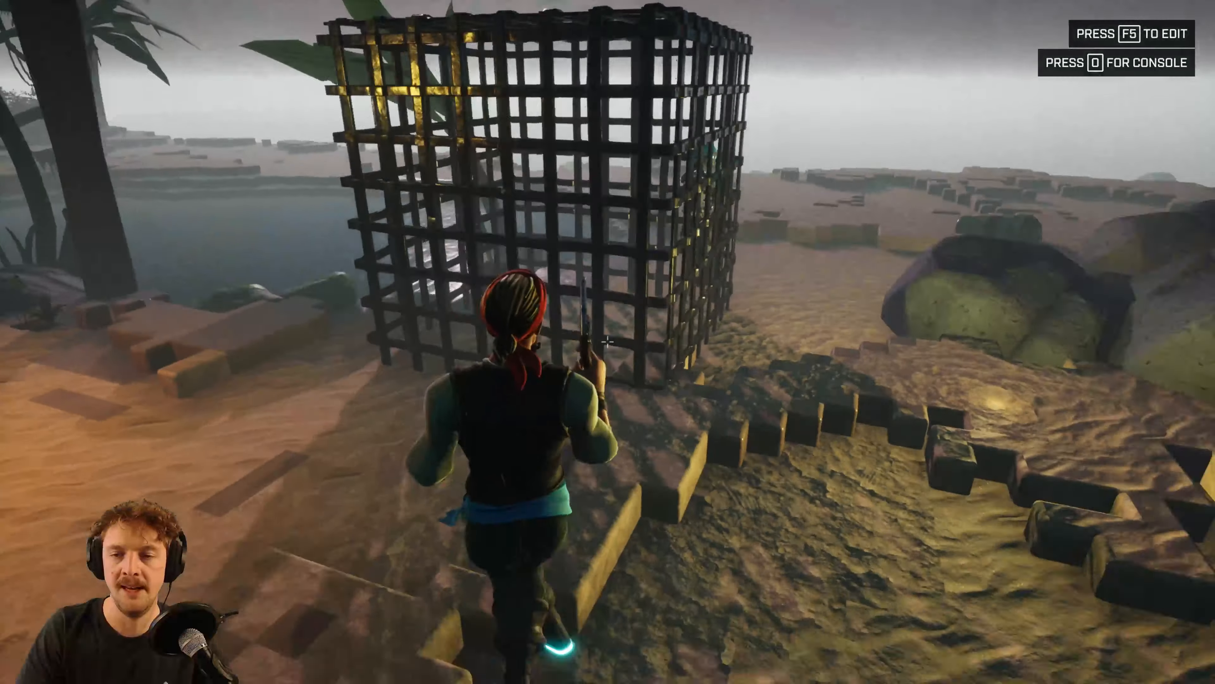
{"action": "key", "text": "a"}
{"action": "key", "text": "d"}
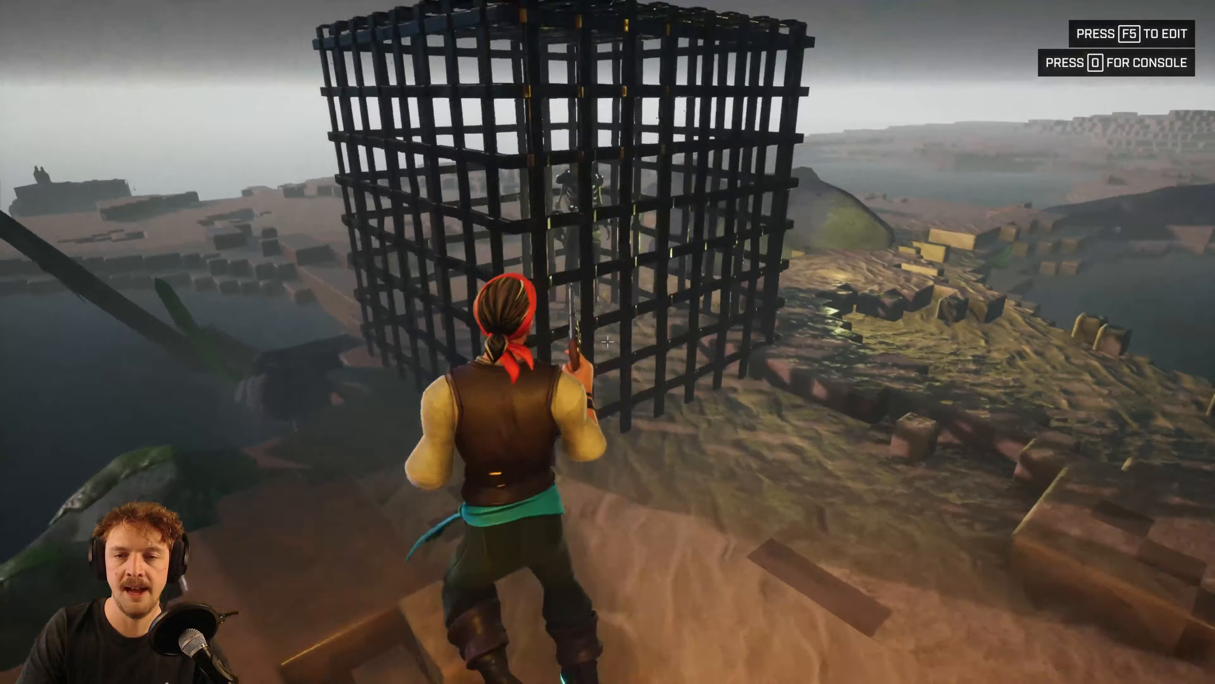
{"action": "key", "text": "a"}
{"action": "key", "text": "d"}
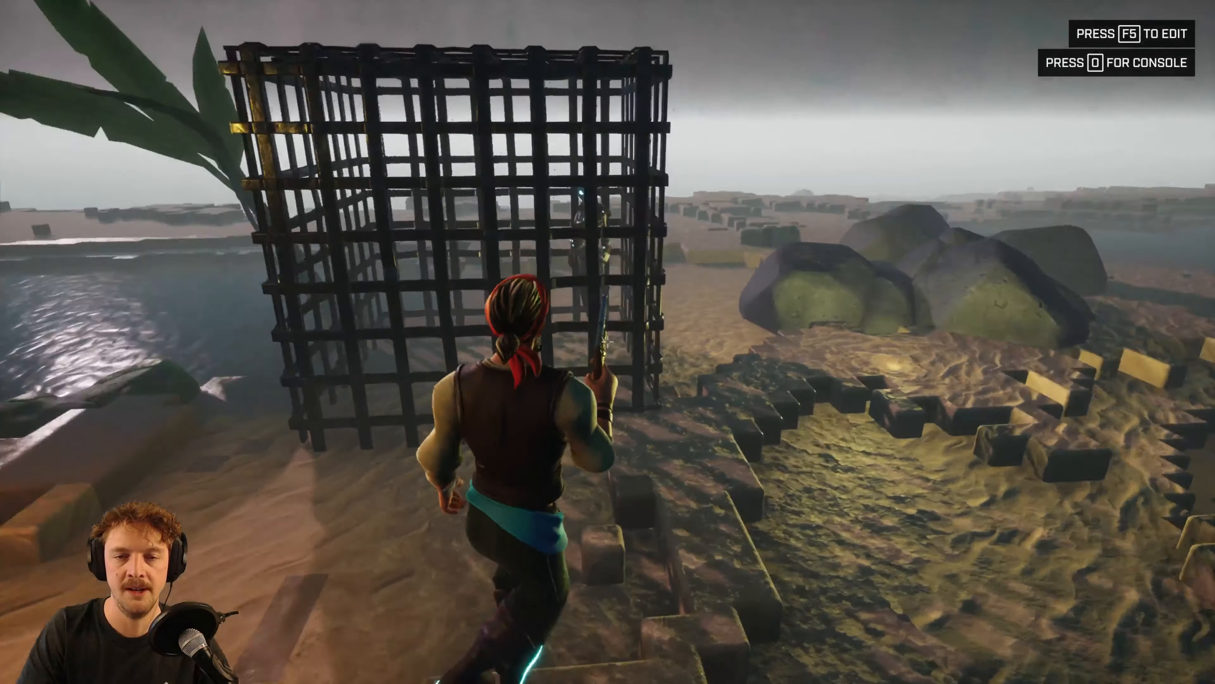
{"action": "key", "text": "w"}
{"action": "key", "text": "d"}
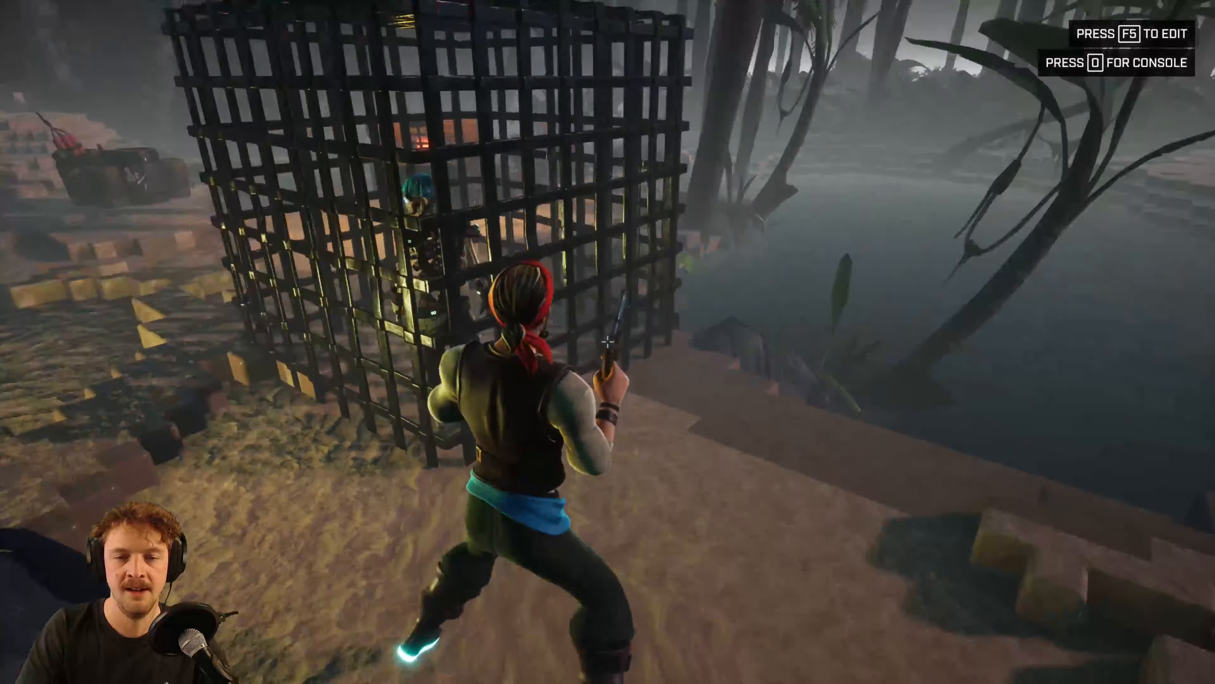
{"action": "key", "text": "s"}
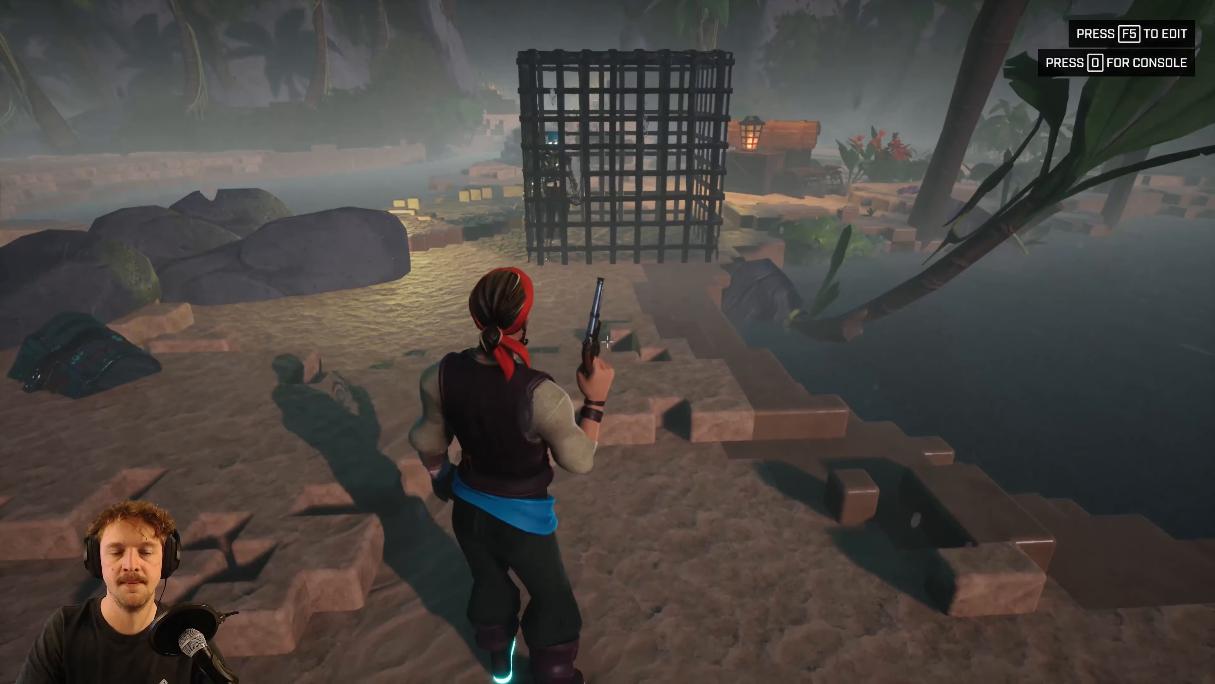
{"action": "key", "text": "F5"}
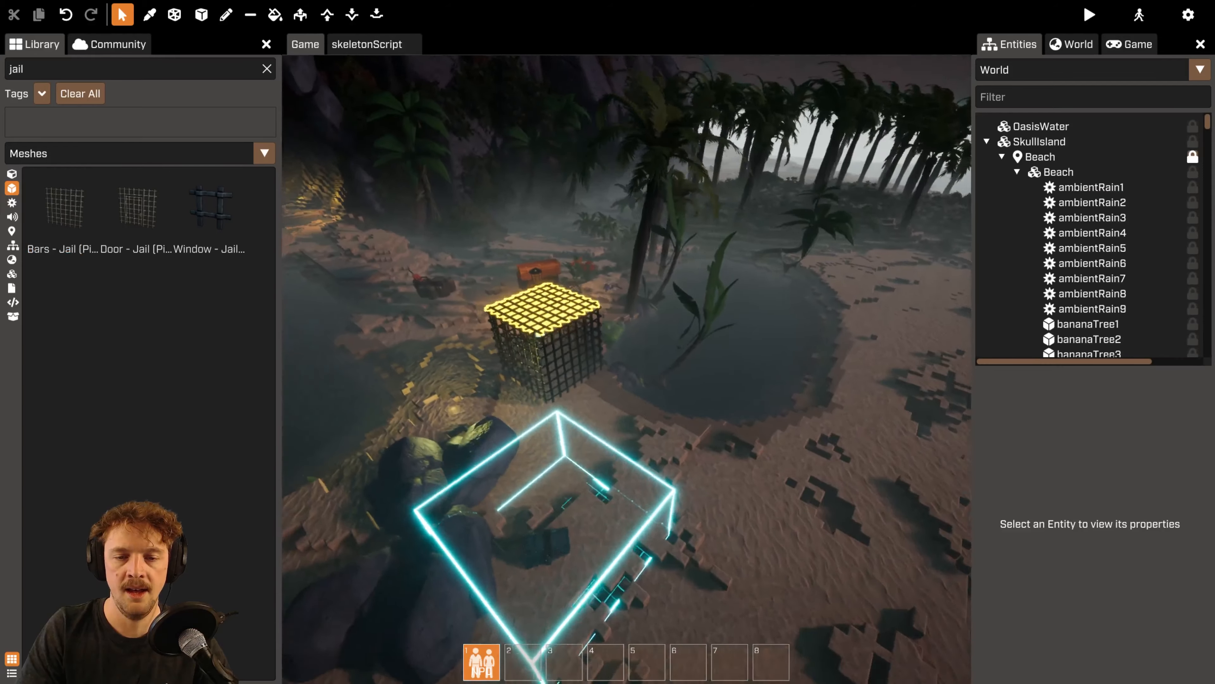
Delete the cage's roof, back and side panels, keeping only the front jail bars panel.
{"action": "left_click", "coordinate": [532, 349]}
{"action": "key", "text": "Delete"}
{"action": "right_click_drag", "start_coordinate": [619, 348], "coordinate": [626, 287]}
{"action": "key", "text": "w"}
{"action": "key", "text": "d"}
{"action": "left_click", "coordinate": [627, 352]}
{"action": "key", "text": "a"}
{"action": "left_click", "coordinate": [621, 277], "text": "shift"}
{"action": "left_click", "coordinate": [622, 273]}
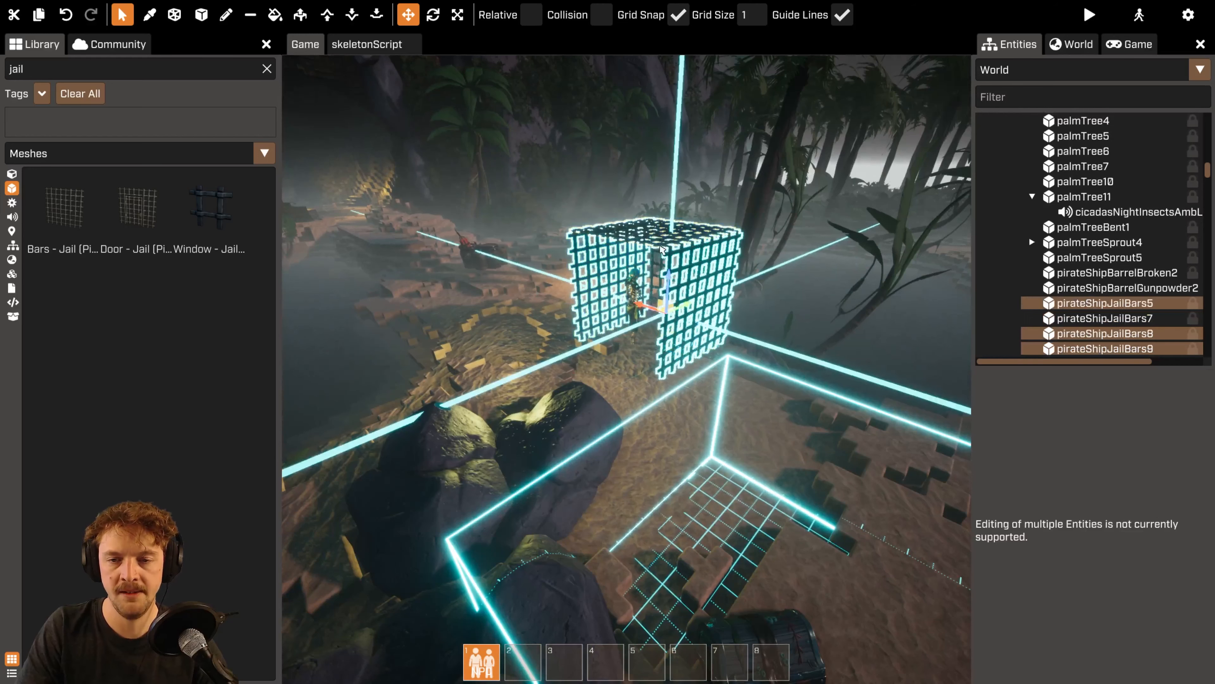
{"action": "key", "text": "Delete"}
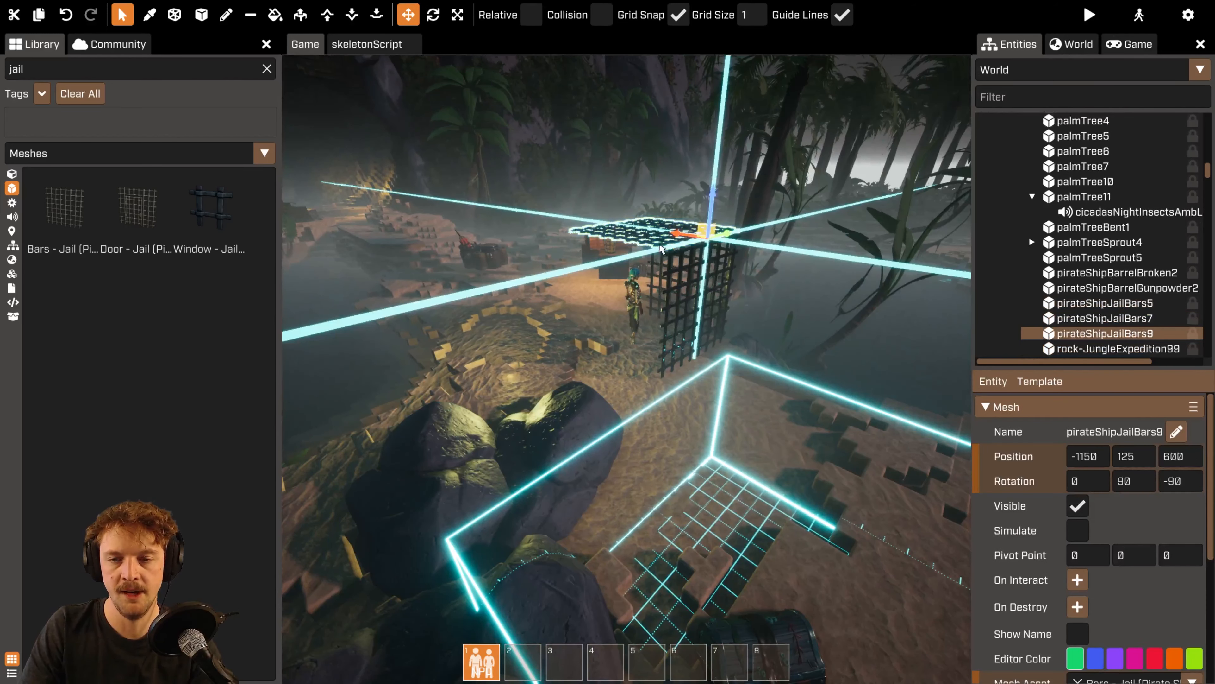
{"action": "left_click", "coordinate": [654, 275]}
{"action": "key", "text": "Delete"}
Duplicate the front jail bars panel and move the copy beside it to position -1150, -175, 300, forming a wider barrier.
{"action": "left_click", "coordinate": [668, 287]}
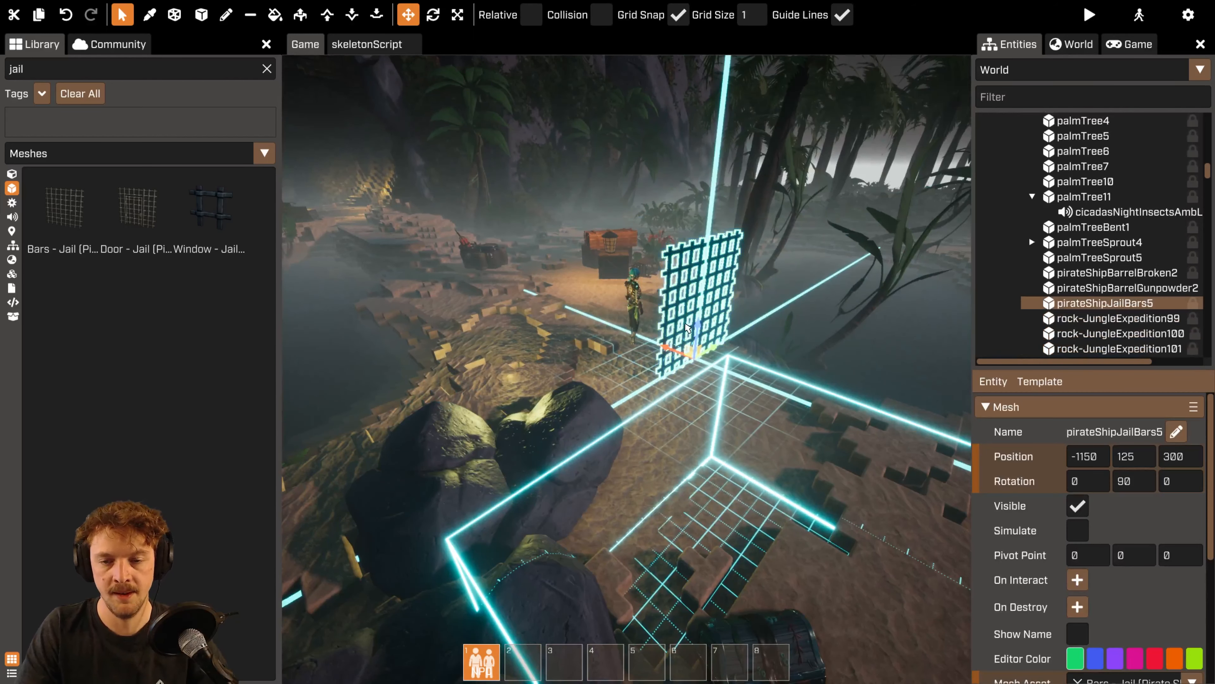
{"action": "key", "text": "ctrl+d"}
{"action": "left_click_drag", "start_coordinate": [714, 338], "coordinate": [617, 389]}
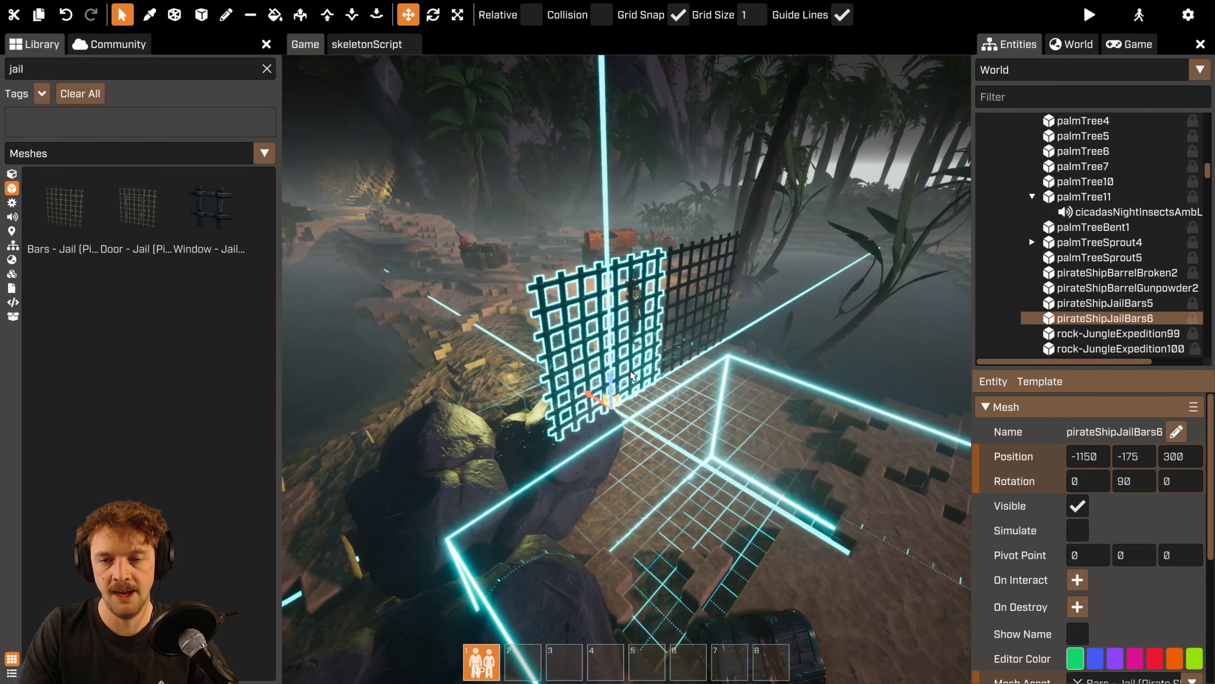
{"action": "left_click", "coordinate": [662, 421]}
Playtest the level and approach the wide bars barrier to see how the skeleton moves toward the player.
{"action": "right_click_drag", "start_coordinate": [662, 422], "coordinate": [583, 421]}
{"action": "right_click_drag", "start_coordinate": [694, 386], "coordinate": [710, 426]}
{"action": "key", "text": "a"}
{"action": "right_click_drag", "start_coordinate": [606, 431], "coordinate": [664, 393]}
{"action": "key", "text": "d"}
{"action": "key", "text": "F5"}
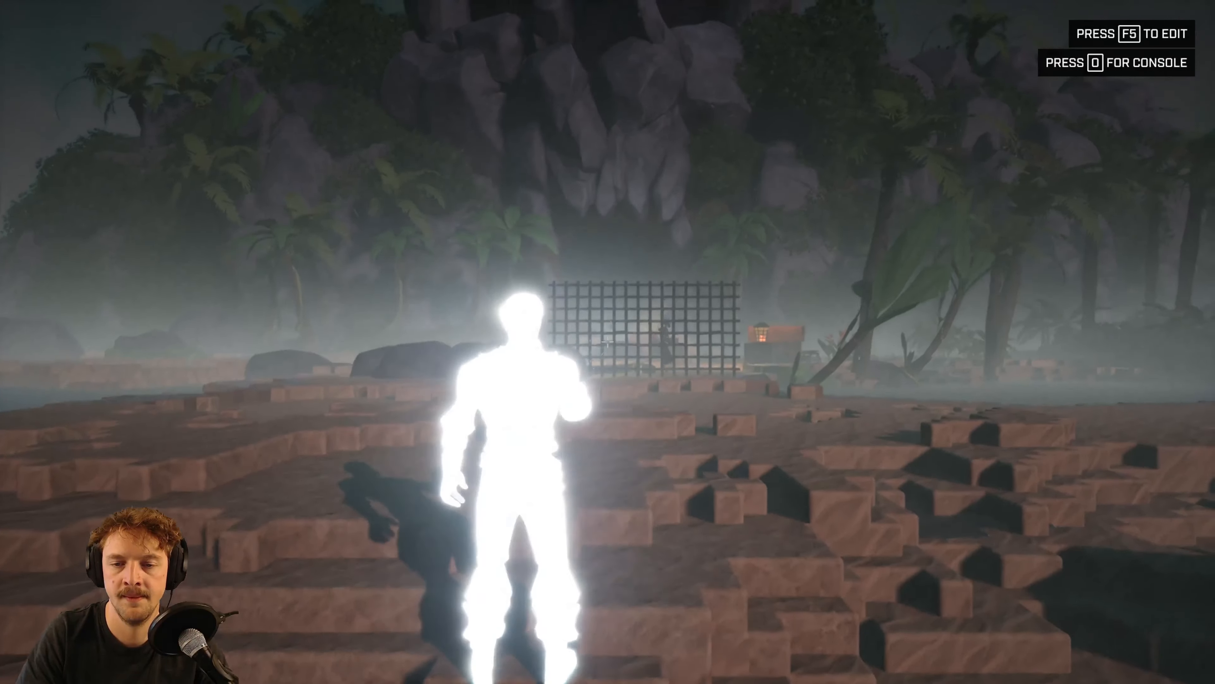
{"action": "key", "text": "w"}
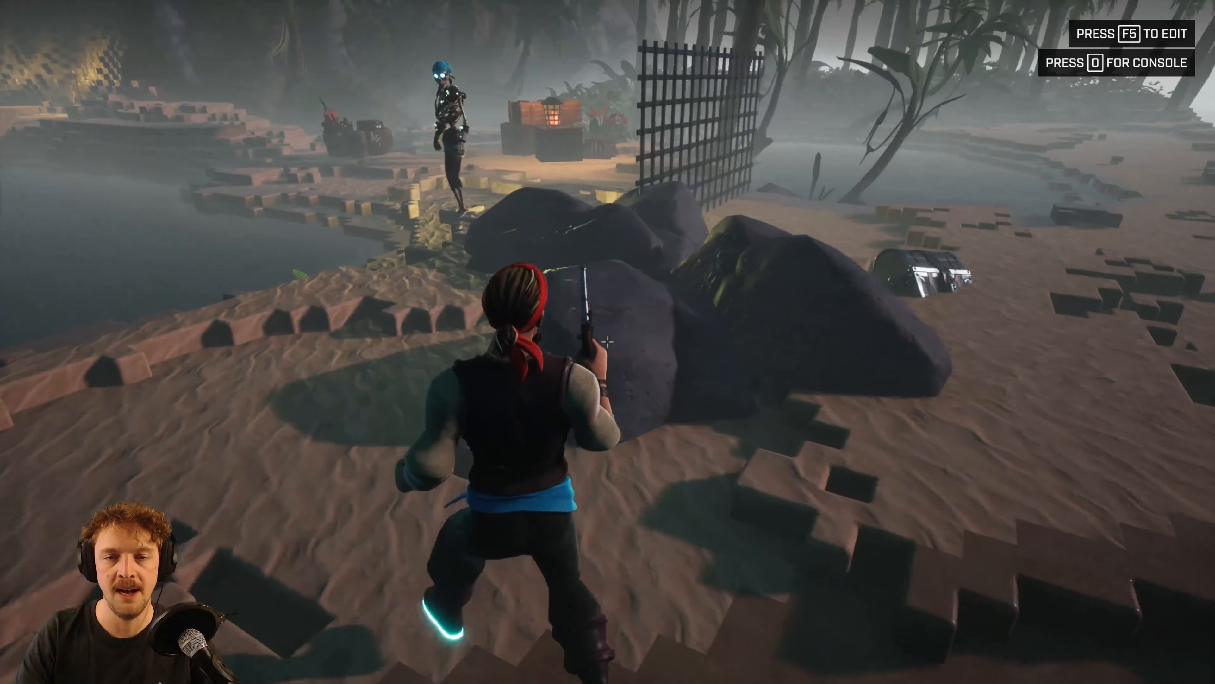
Walk around the rocks and the barrier to examine the skeleton's position and gaze, and end the playtest.
{"action": "key", "text": "d"}
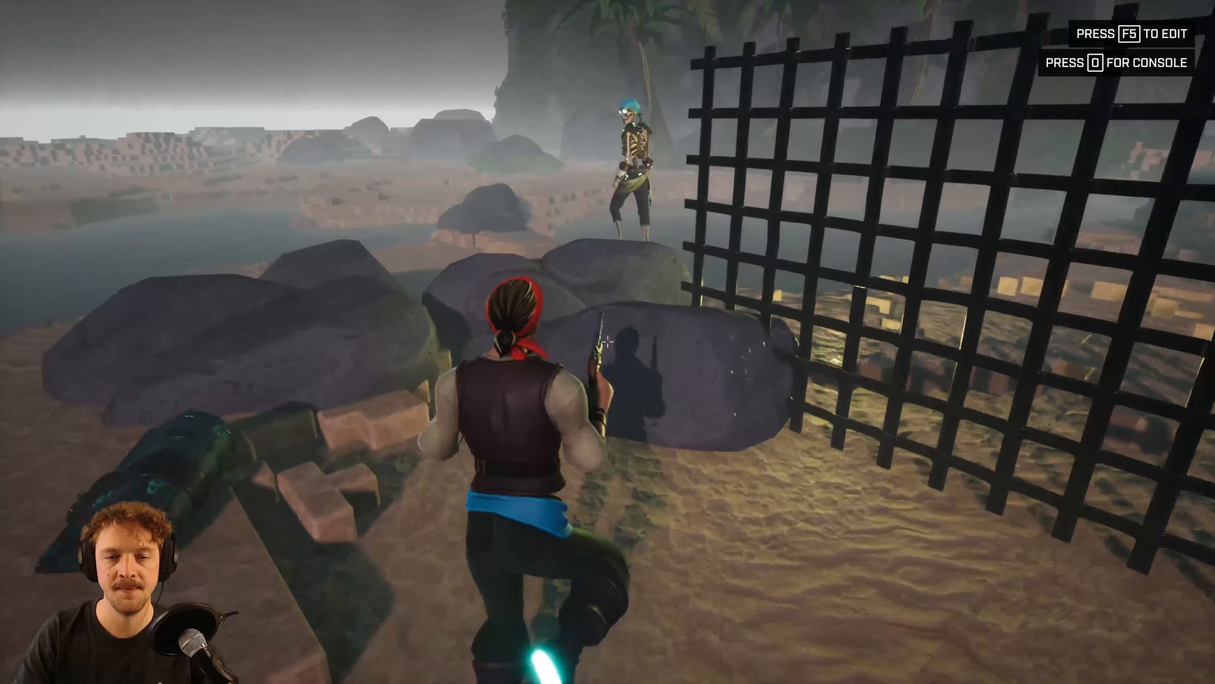
{"action": "key", "text": "s"}
{"action": "key", "text": "a"}
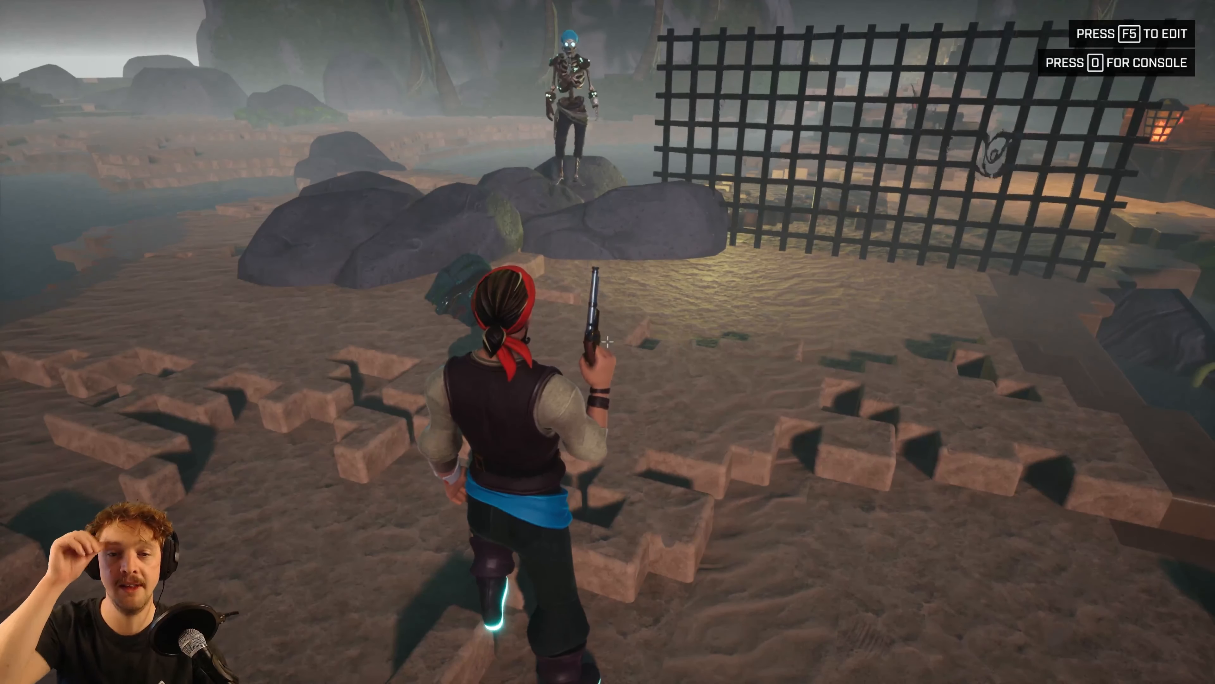
{"action": "key", "text": "w"}
{"action": "key", "text": "s"}
{"action": "key", "text": "a"}
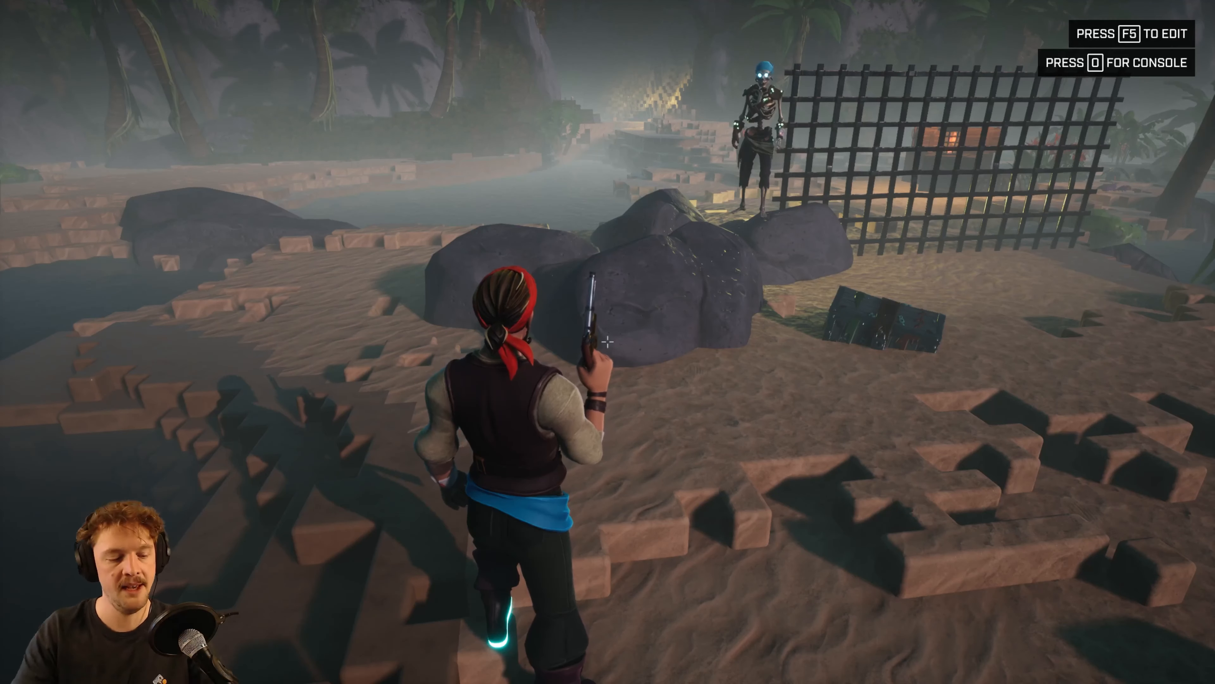
{"action": "key", "text": "w"}
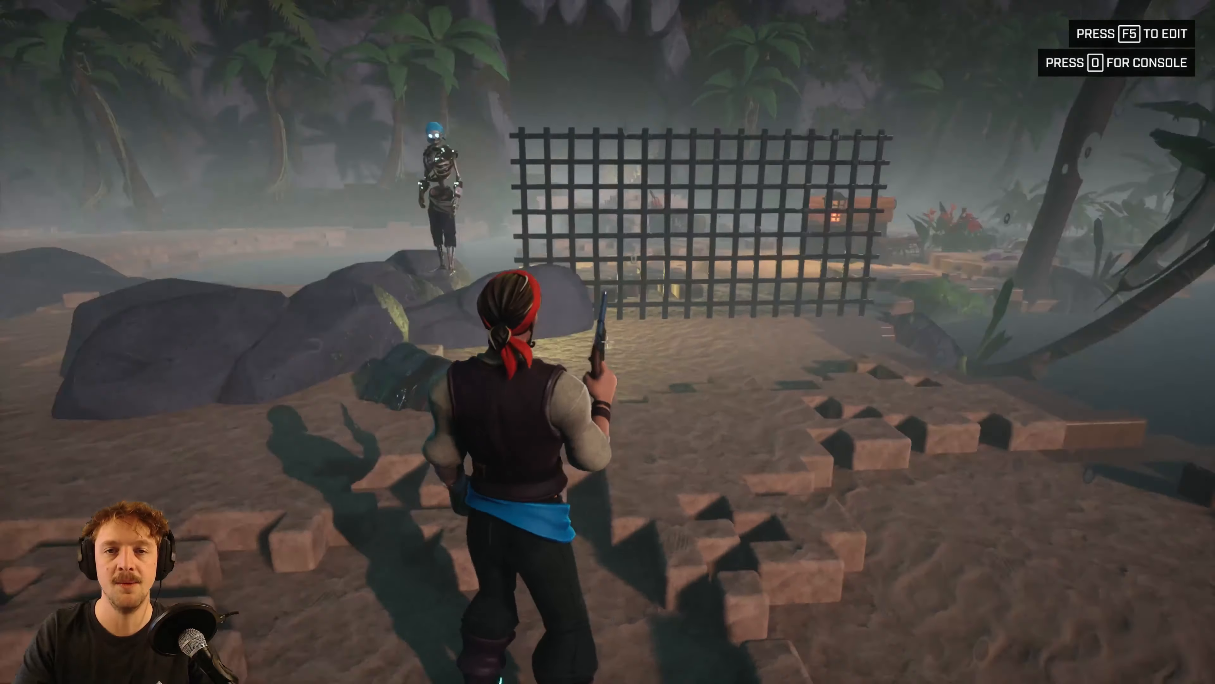
{"action": "key", "text": "w"}
{"action": "key", "text": "F5"}
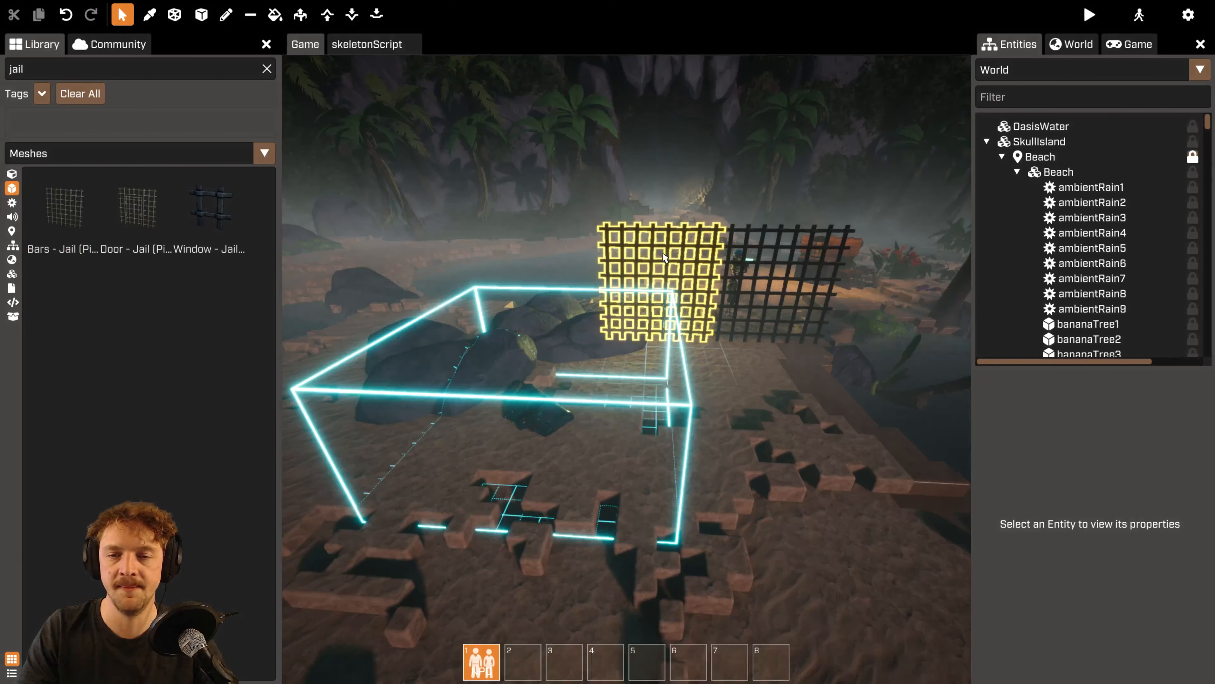
Delete both jail bars panels of the barrier and open the skeletonScript code.
{"action": "left_click", "coordinate": [712, 275]}
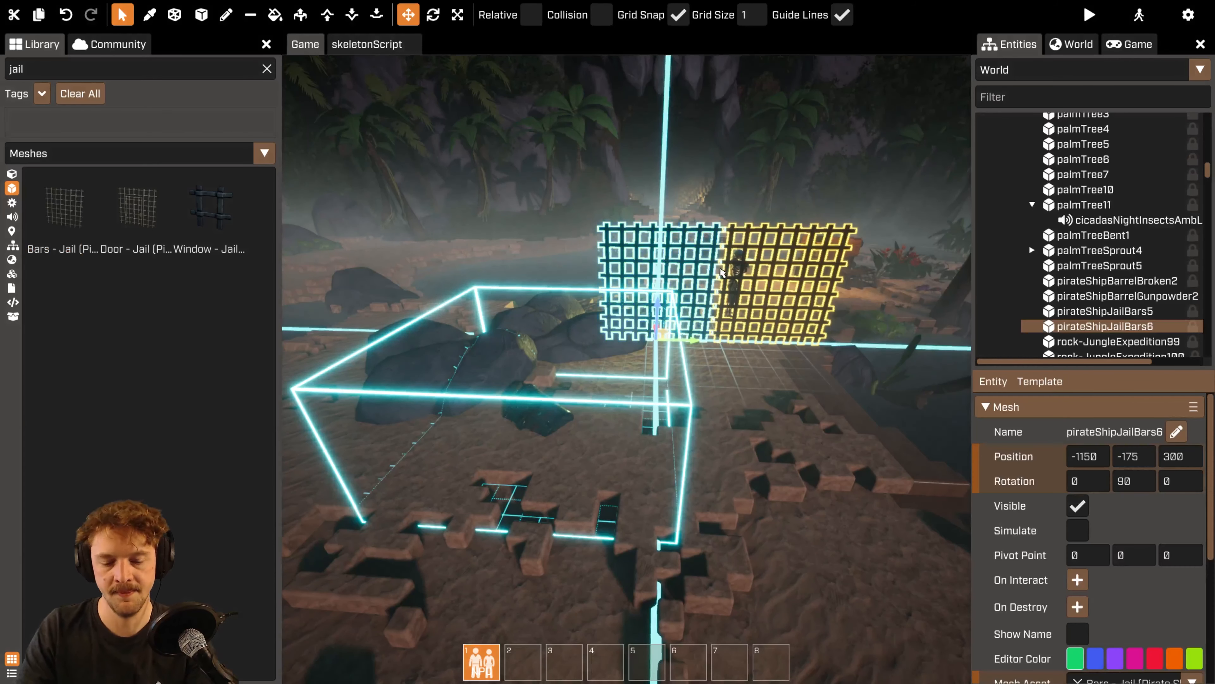
{"action": "key", "text": "Delete"}
{"action": "left_click", "coordinate": [778, 284]}
{"action": "key", "text": "Delete"}
{"action": "left_click", "coordinate": [367, 44]}
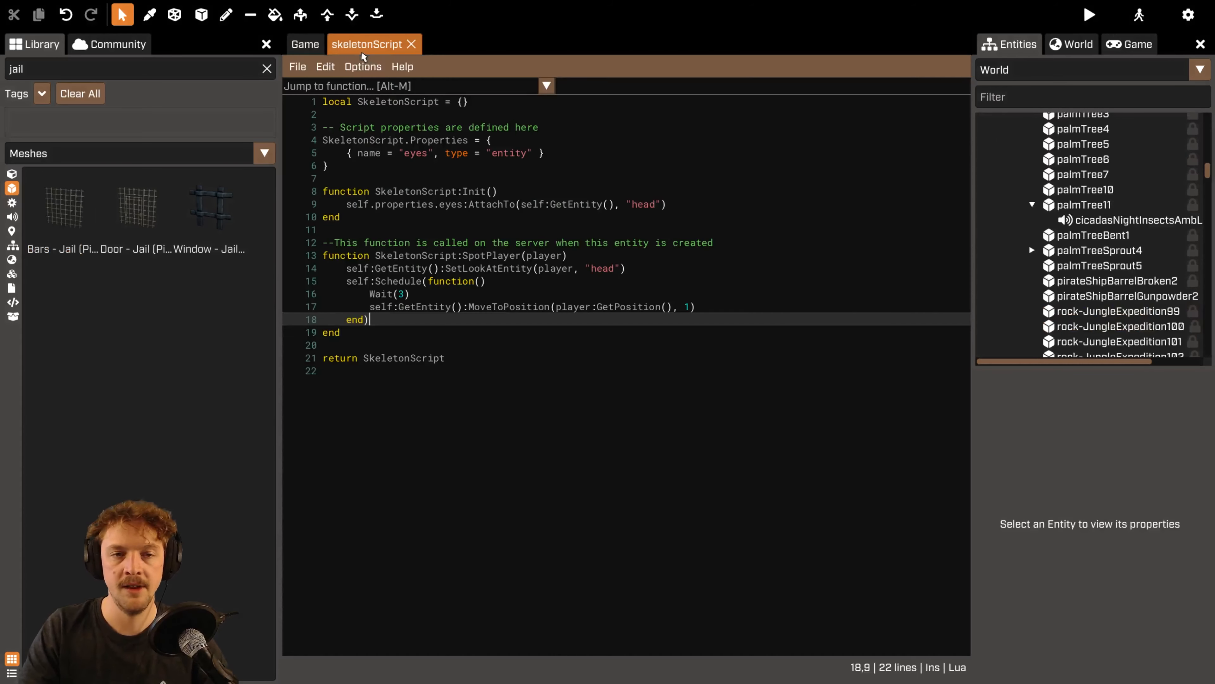
{"action": "left_click", "coordinate": [431, 308]}
{"action": "double_click", "coordinate": [484, 308]}
{"action": "left_click", "coordinate": [371, 306]}
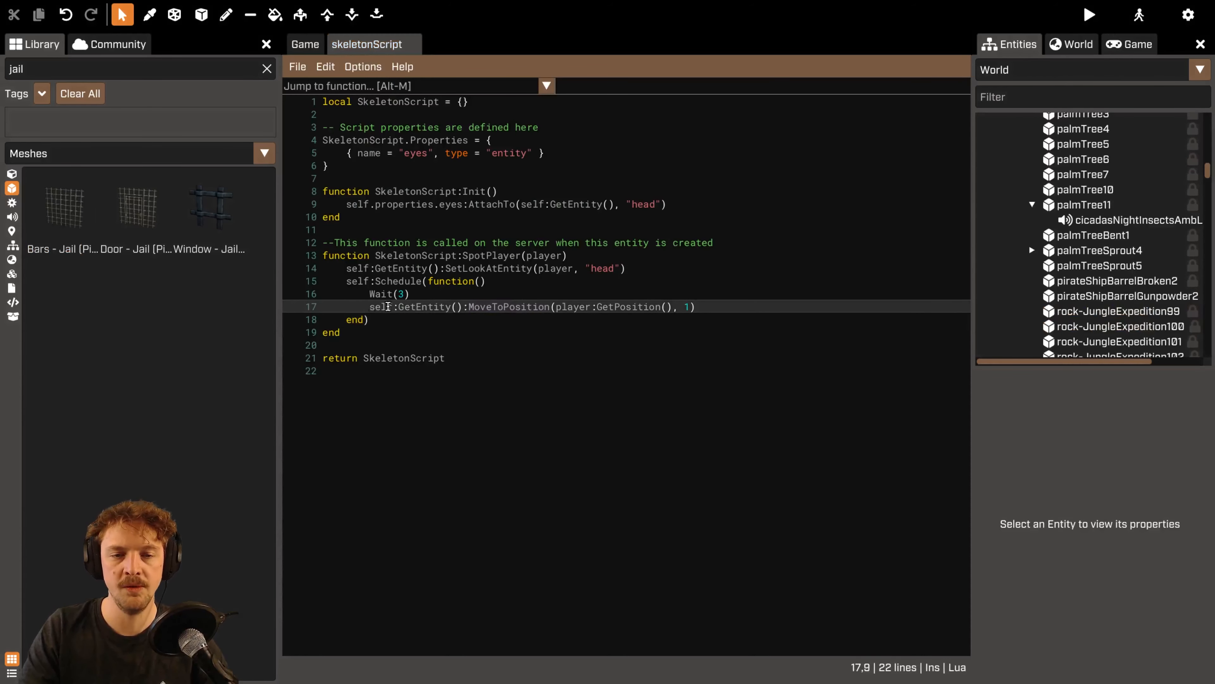
{"action": "type", "text": "--"}
{"action": "key", "text": "End"}
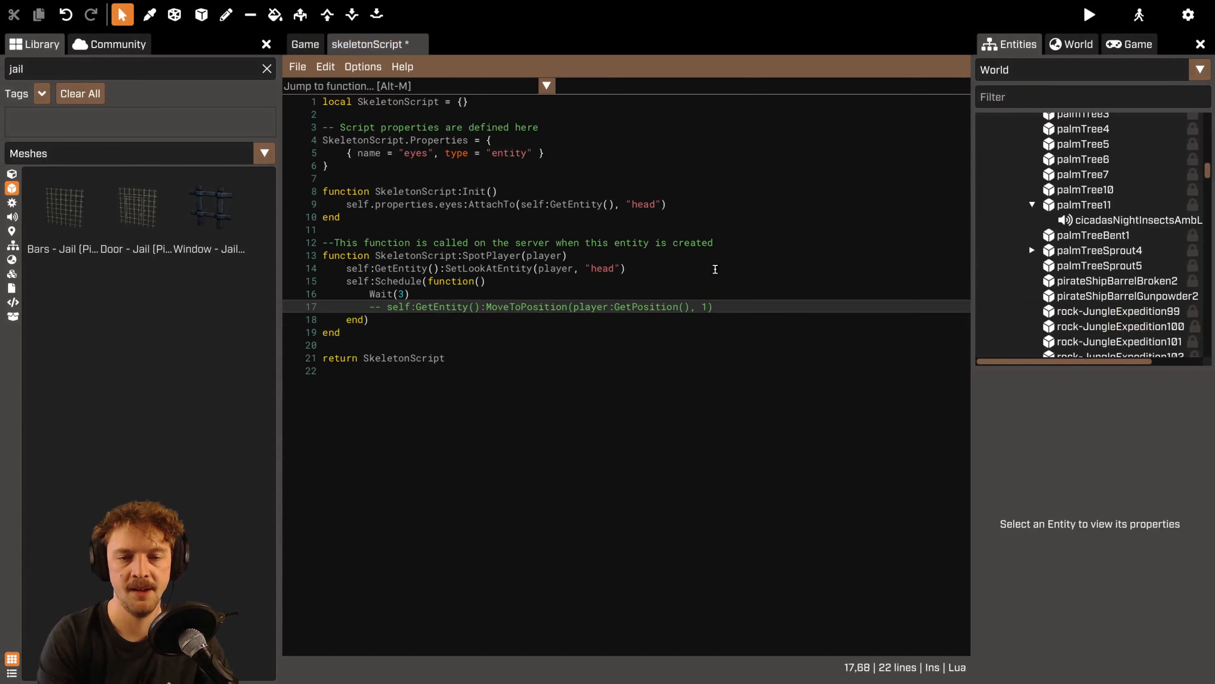
{"action": "key", "text": "Return"}
{"action": "type", "text": "self"}
{"action": "key", "text": "BackSpace"}
{"action": "key", "text": "BackSpace"}
{"action": "key", "text": "BackSpace"}
{"action": "key", "text": "BackSpace"}
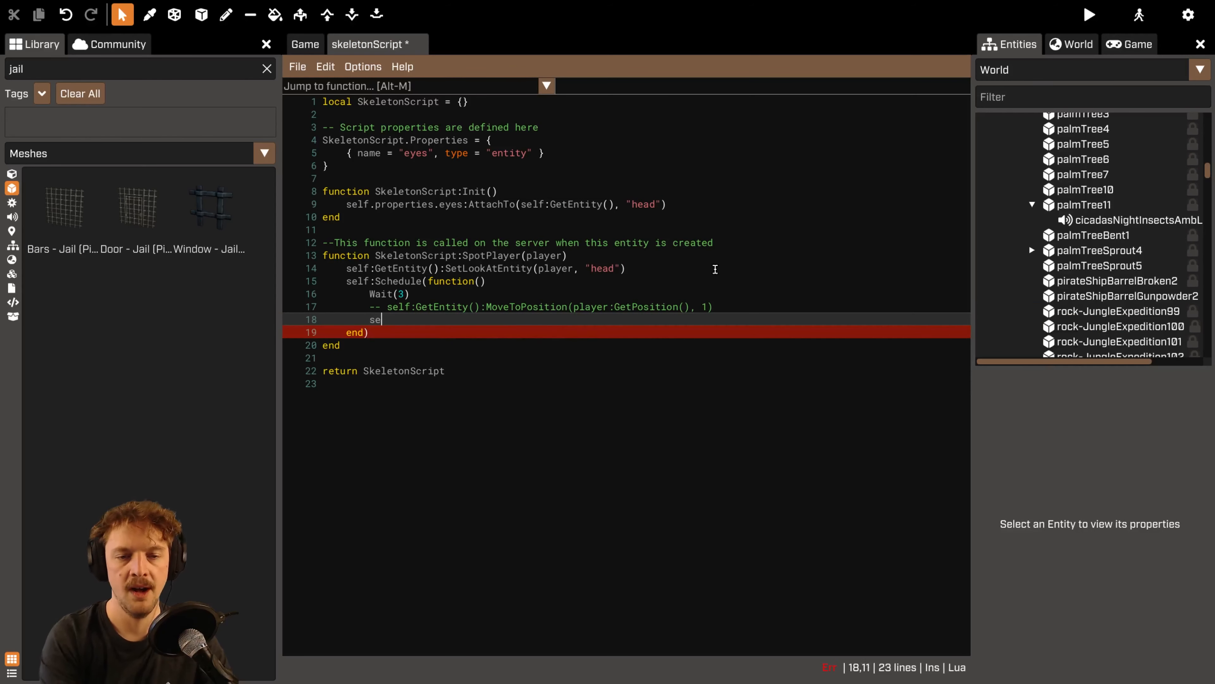
{"action": "key", "text": "Up"}
{"action": "key", "text": "Delete"}
{"action": "key", "text": "Delete"}
{"action": "key", "text": "Delete"}
Below the MoveToPosition line in SpotPlayer, add Wait(0.5) followed by self:GetEntity():Roll().
{"action": "key", "text": "Down"}
{"action": "type", "text": "W"}
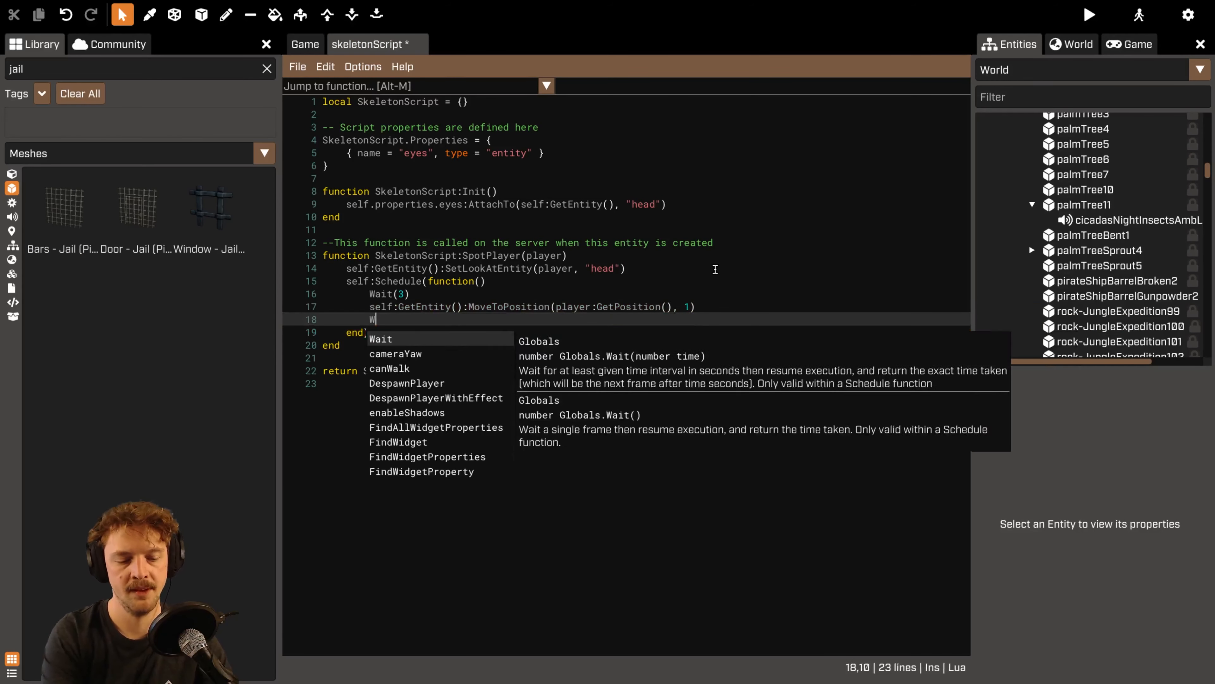
{"action": "type", "text": "ait(0."}
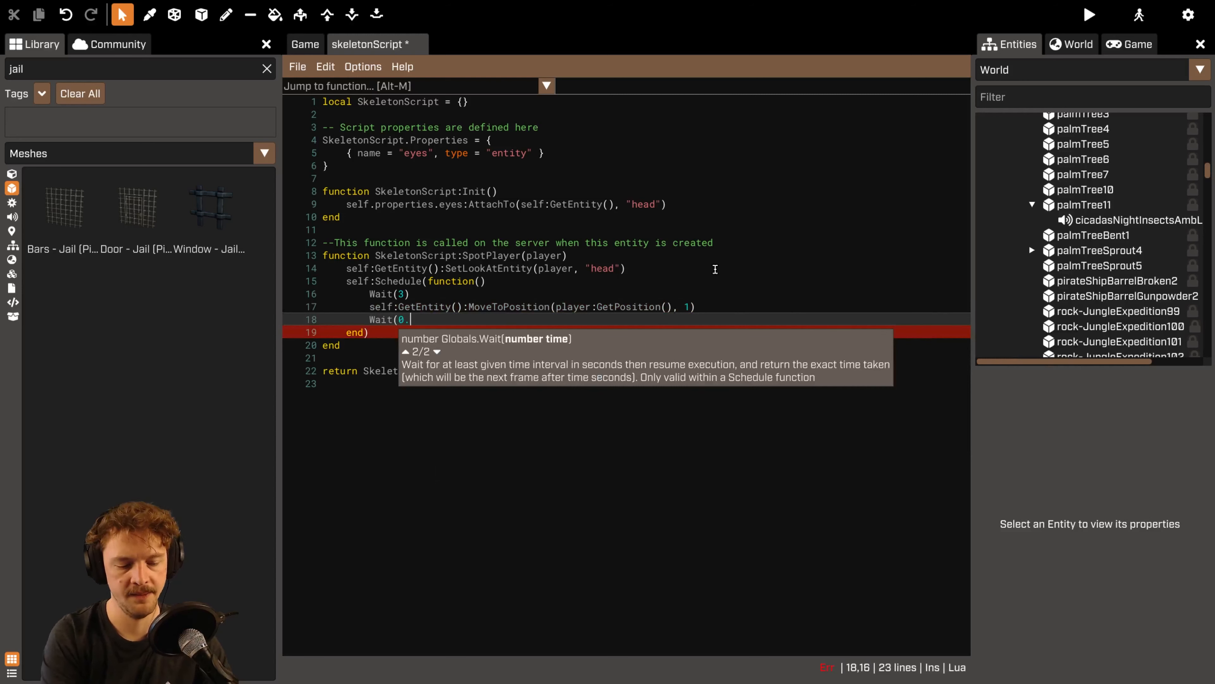
{"action": "type", "text": "5)"}
{"action": "key", "text": "Return"}
{"action": "type", "text": "self:Get"}
{"action": "key", "text": "Tab"}
{"action": "type", "text": "():R"}
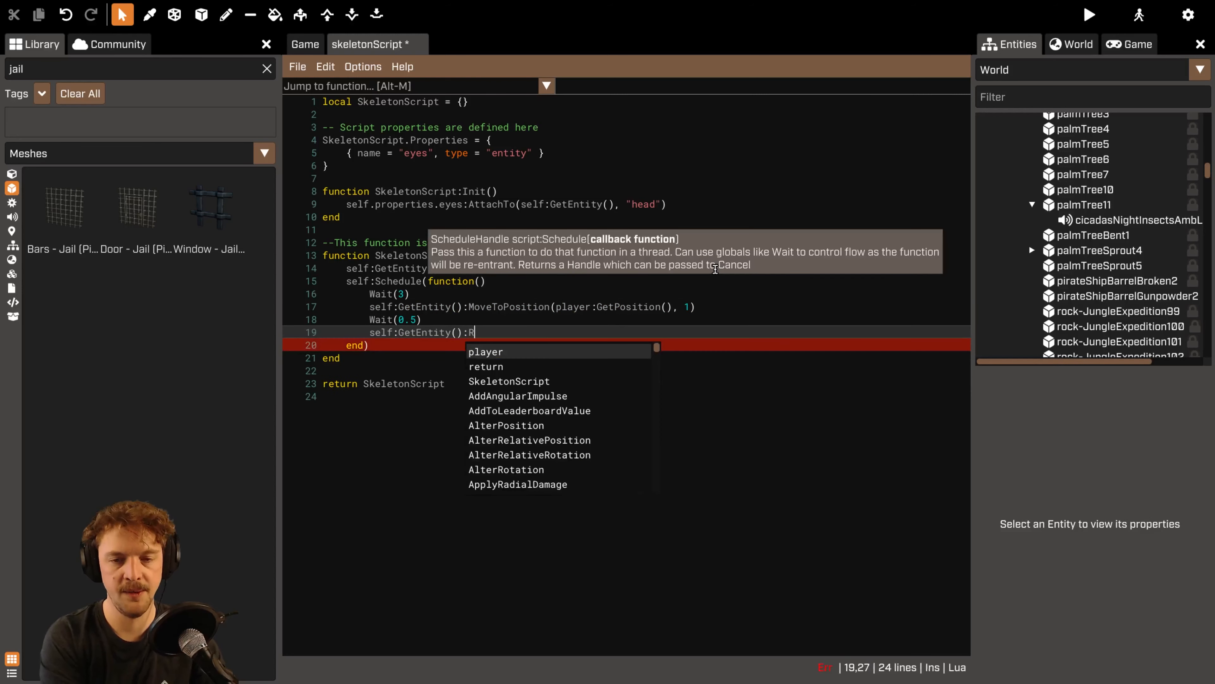
{"action": "type", "text": "oll()"}
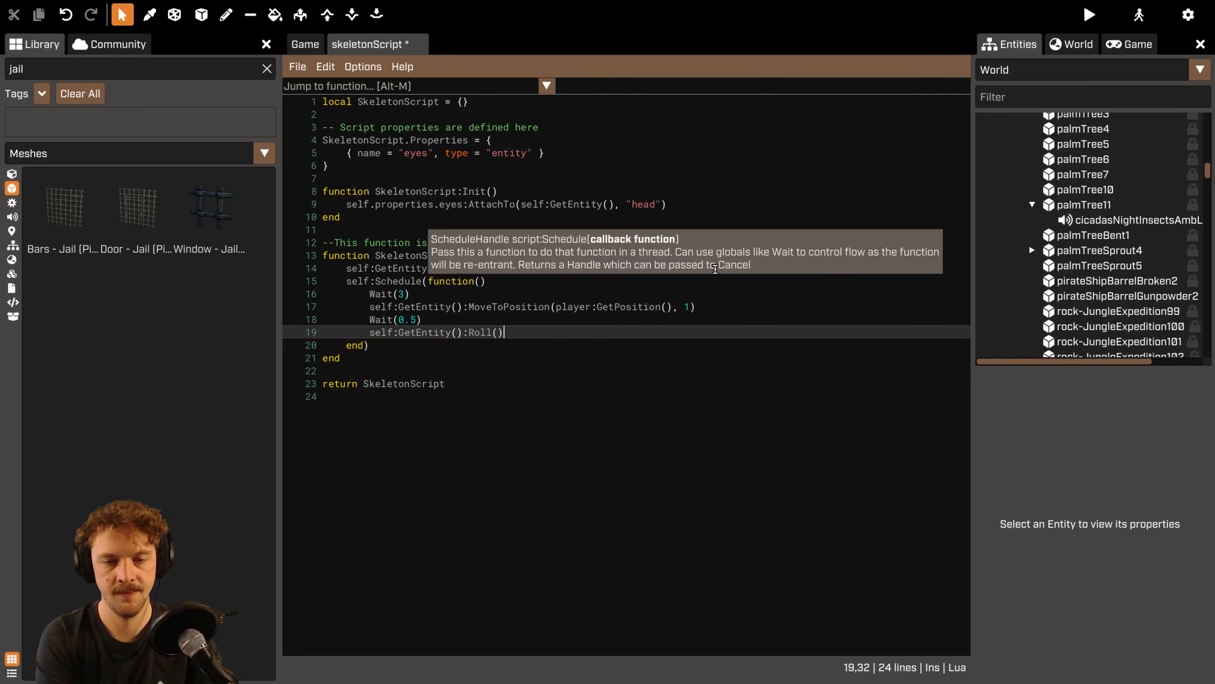
Playtest the level, approach the skeleton and back away to see it walk and roll, and end the playtest.
{"action": "key", "text": "F5"}
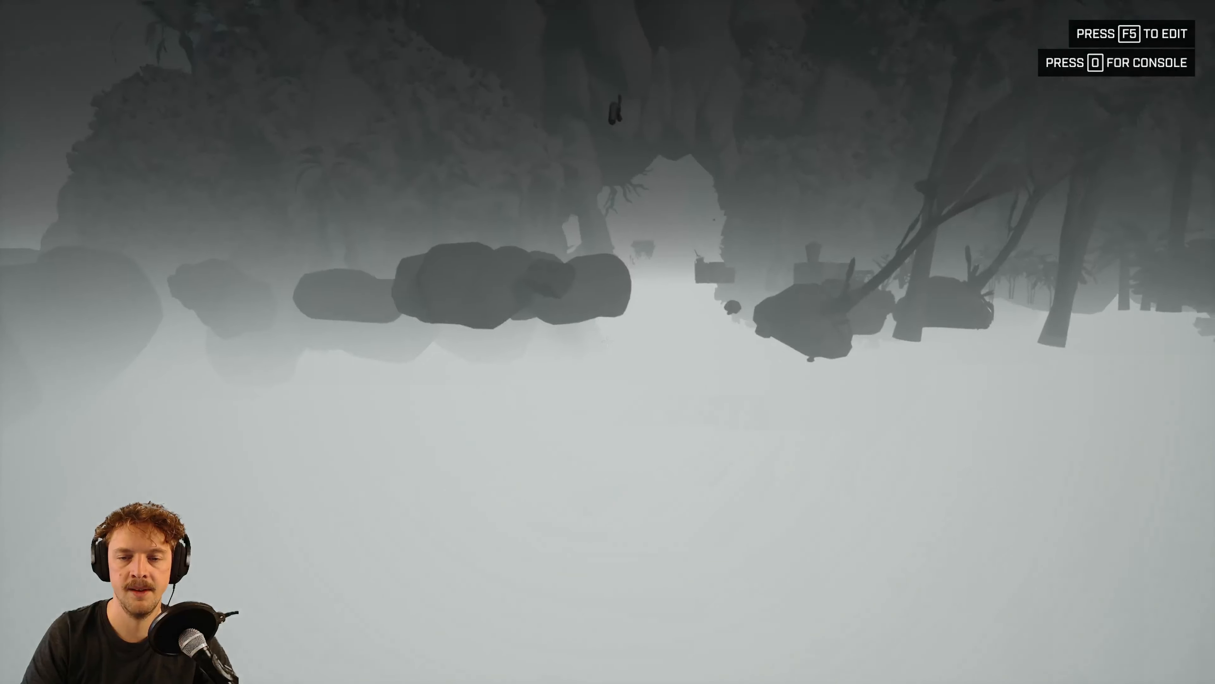
{"action": "key", "text": "w"}
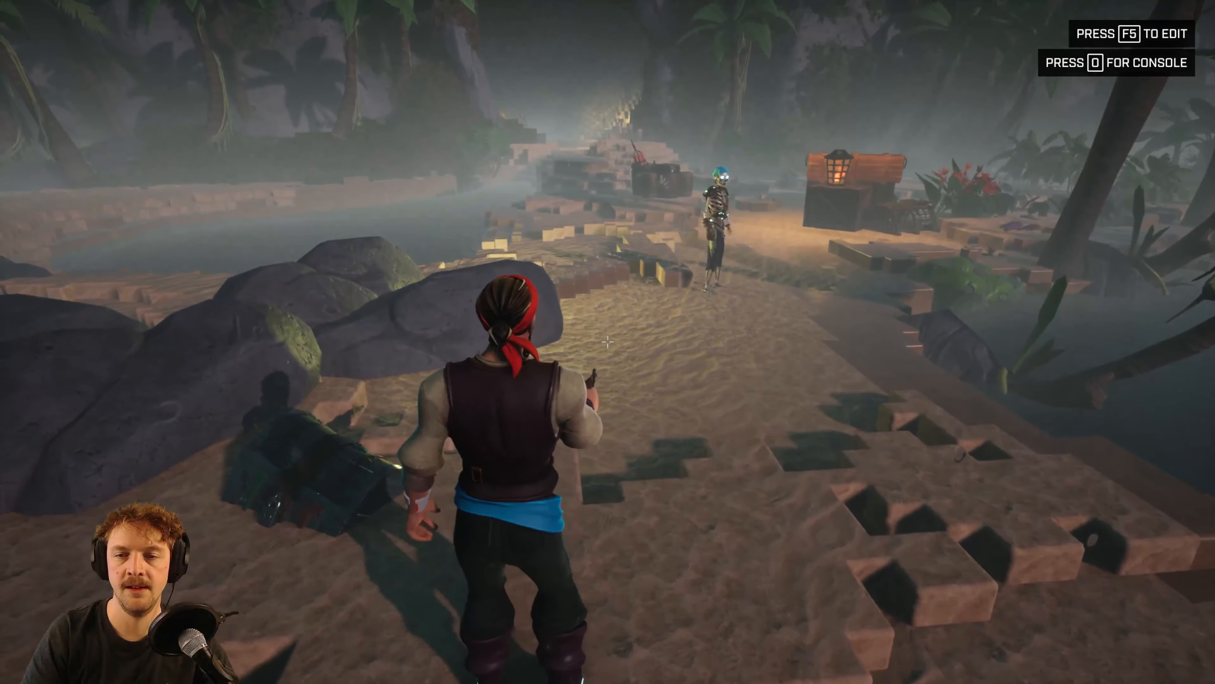
{"action": "key", "text": "s"}
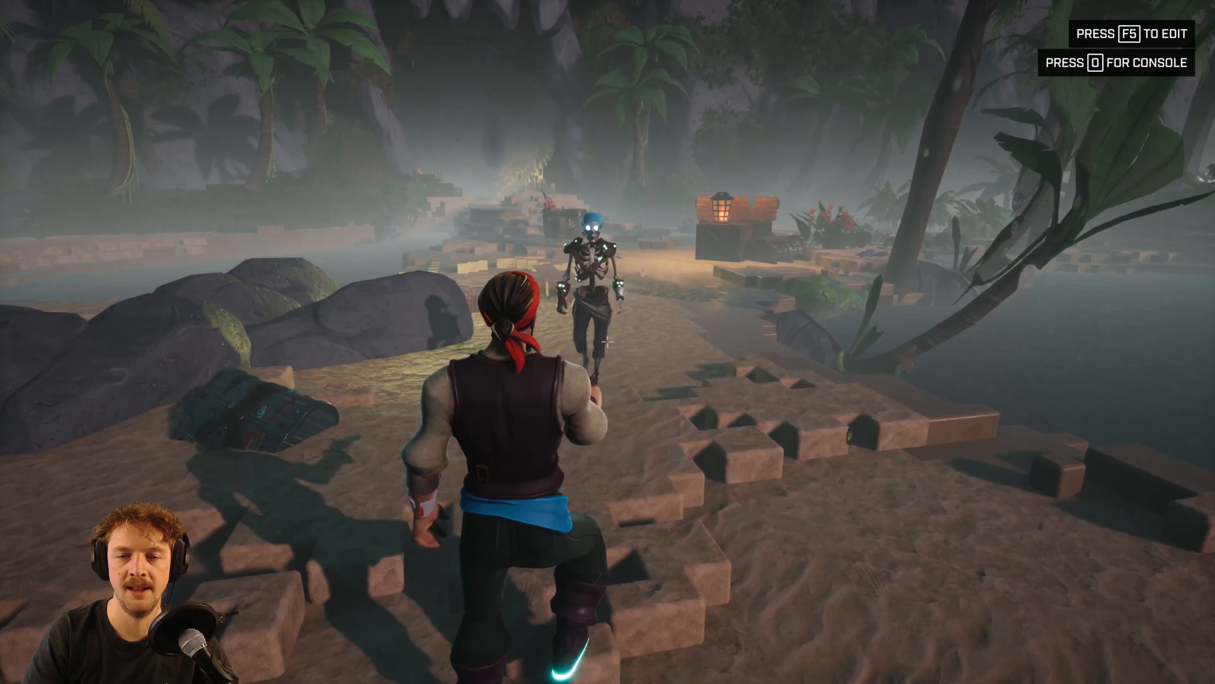
{"action": "key", "text": "s"}
{"action": "key", "text": "F5"}
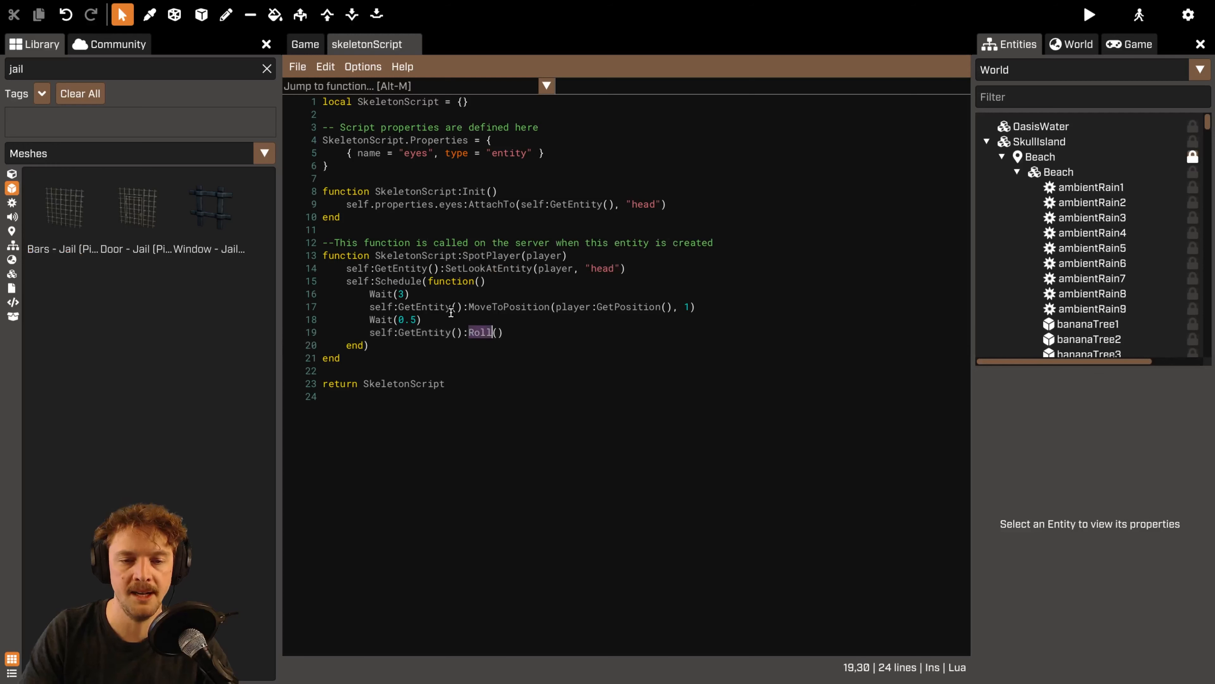
In SpotPlayer, replace the Roll call with Jump and add Wait(2) on the line below it.
{"action": "type", "text": "Jump"}
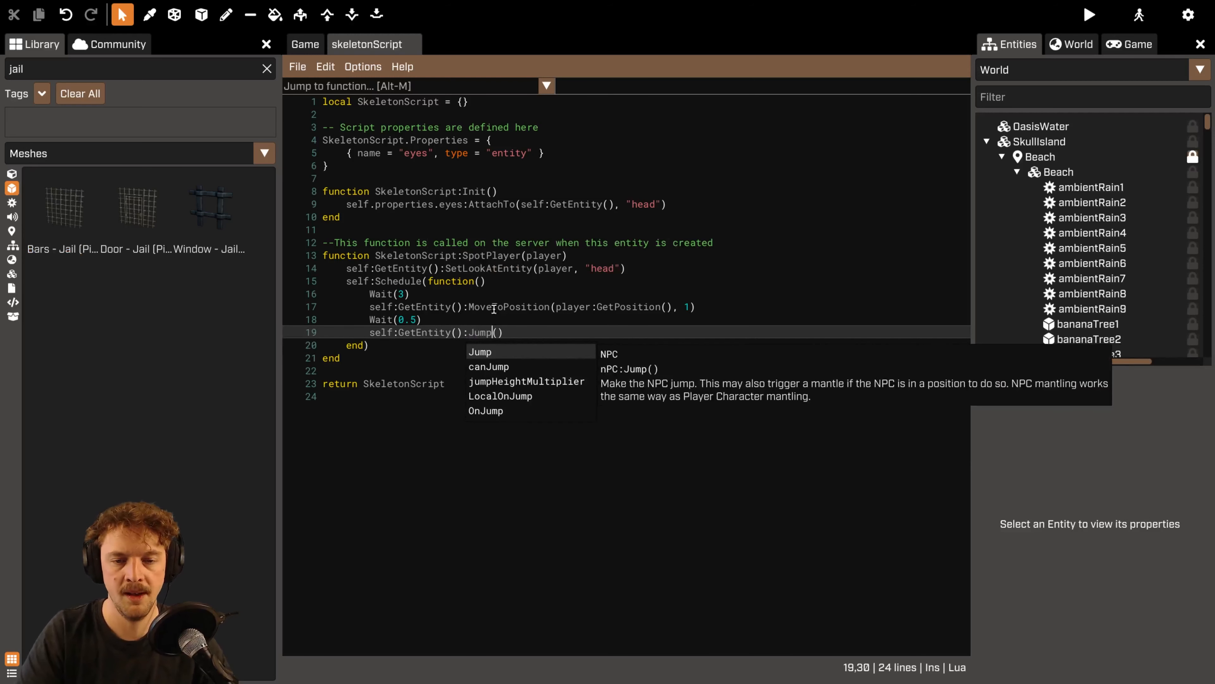
{"action": "left_click", "coordinate": [543, 329]}
{"action": "key", "text": "Return"}
{"action": "key", "text": "Return"}
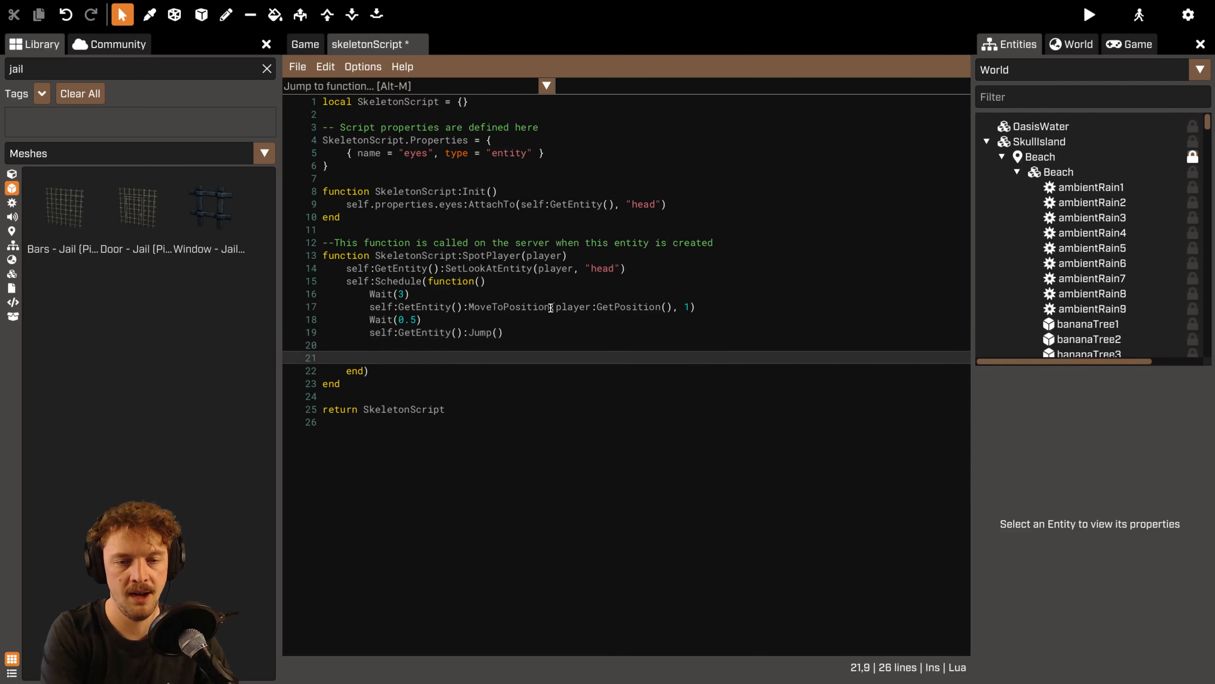
{"action": "key", "text": "Up"}
{"action": "type", "text": "Wait("}
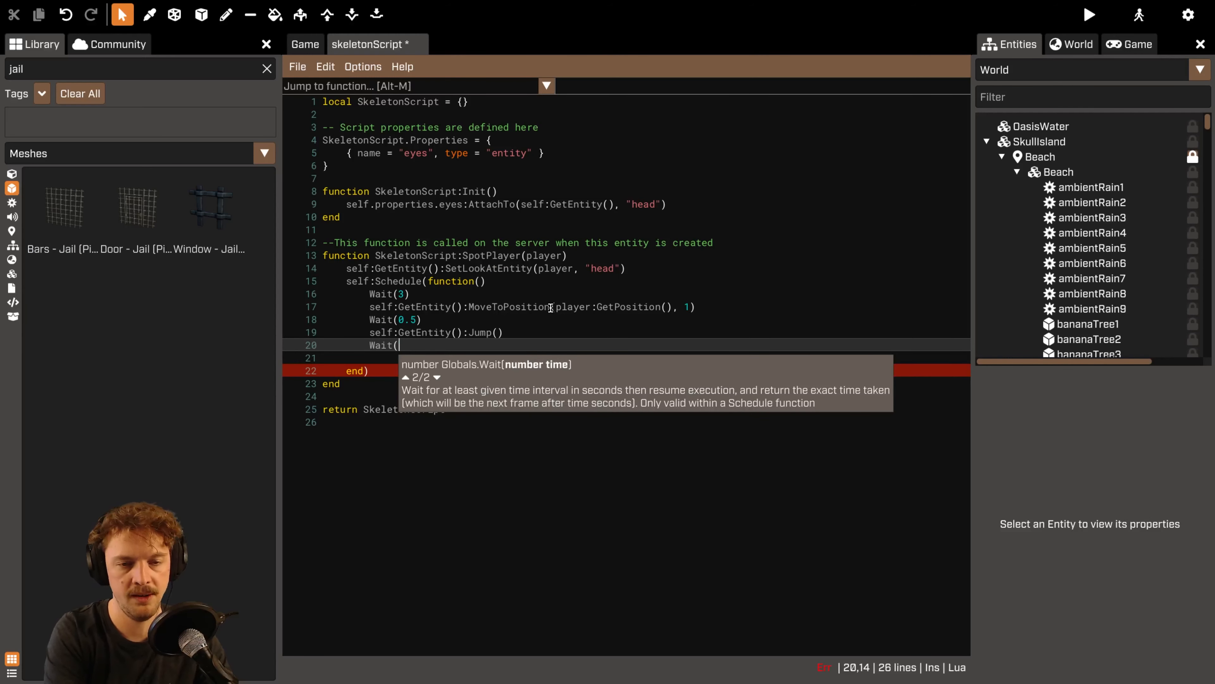
{"action": "type", "text": "2)"}
{"action": "key", "text": "Return"}
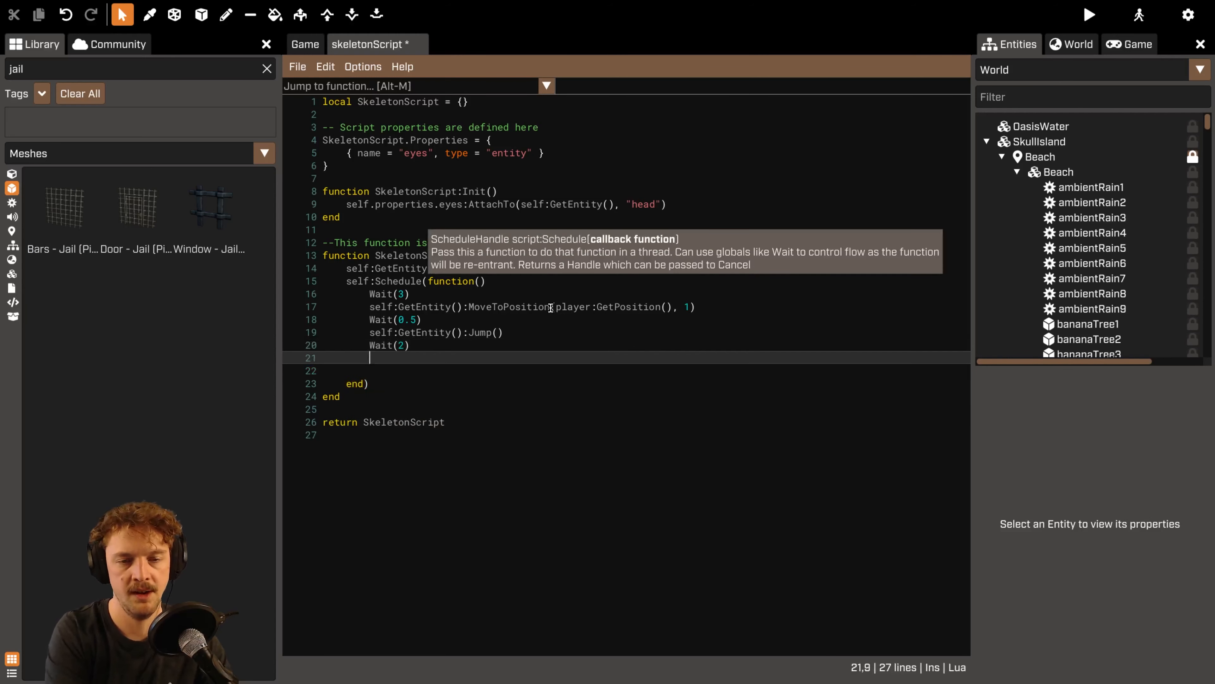
Below Wait(2), add self:GetEntity():SetCrouching(true) and save skeletonScript.
{"action": "type", "text": "self:Get"}
{"action": "key", "text": "Return"}
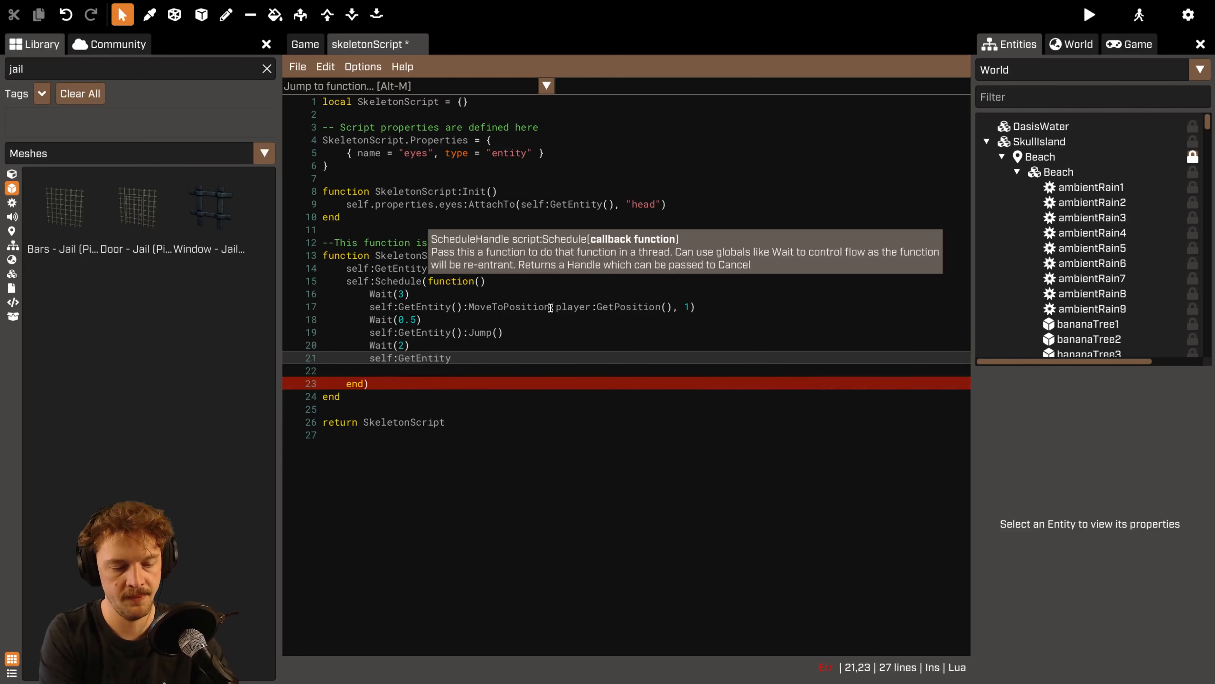
{"action": "type", "text": "():Crou"}
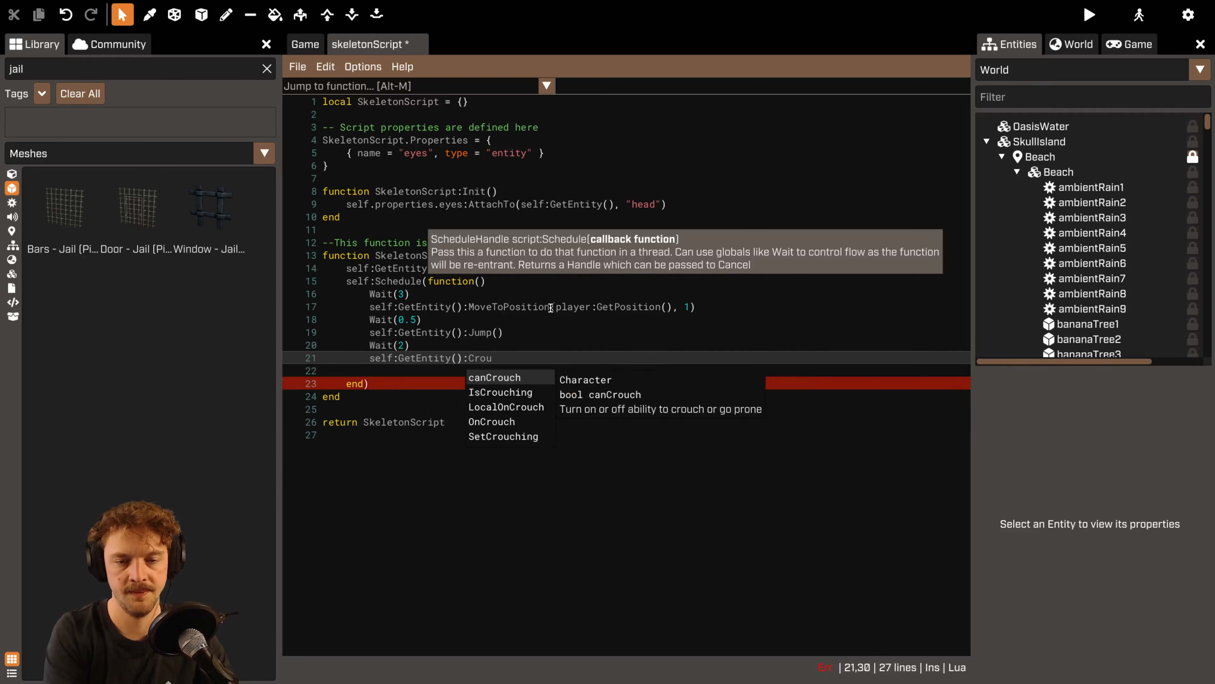
{"action": "key", "text": "Down"}
{"action": "key", "text": "Down"}
{"action": "key", "text": "Down"}
{"action": "key", "text": "ctrl+shift+Left"}
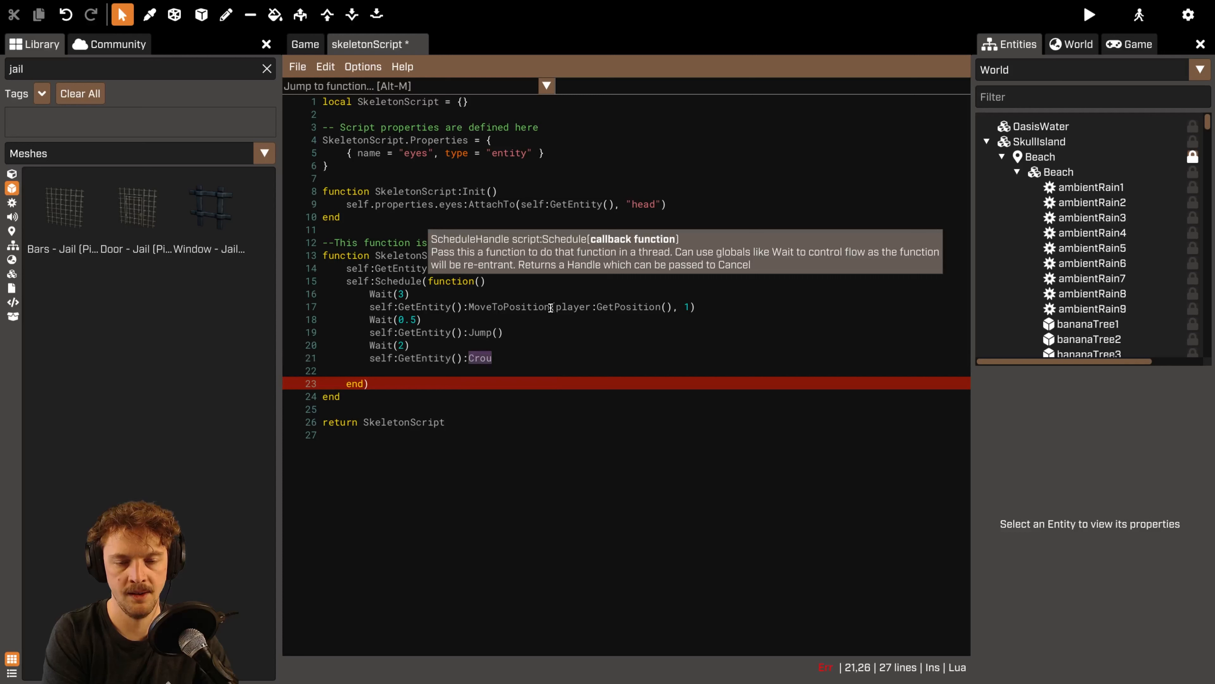
{"action": "type", "text": "cro"}
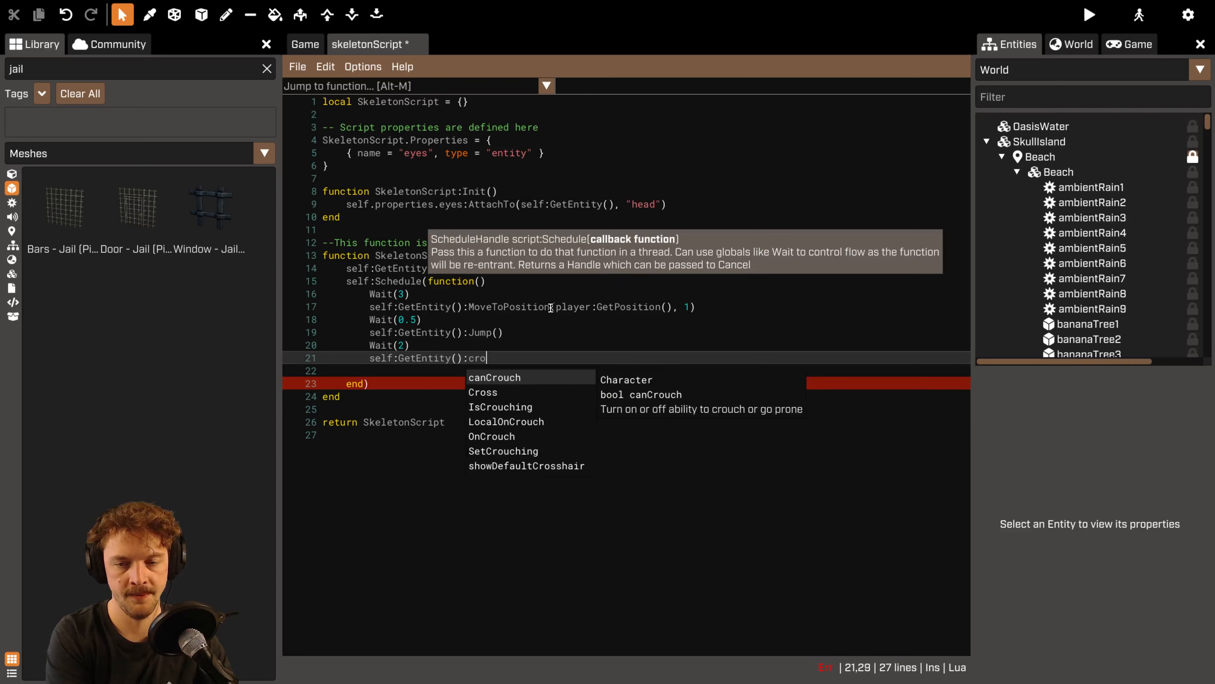
{"action": "key", "text": "BackSpace"}
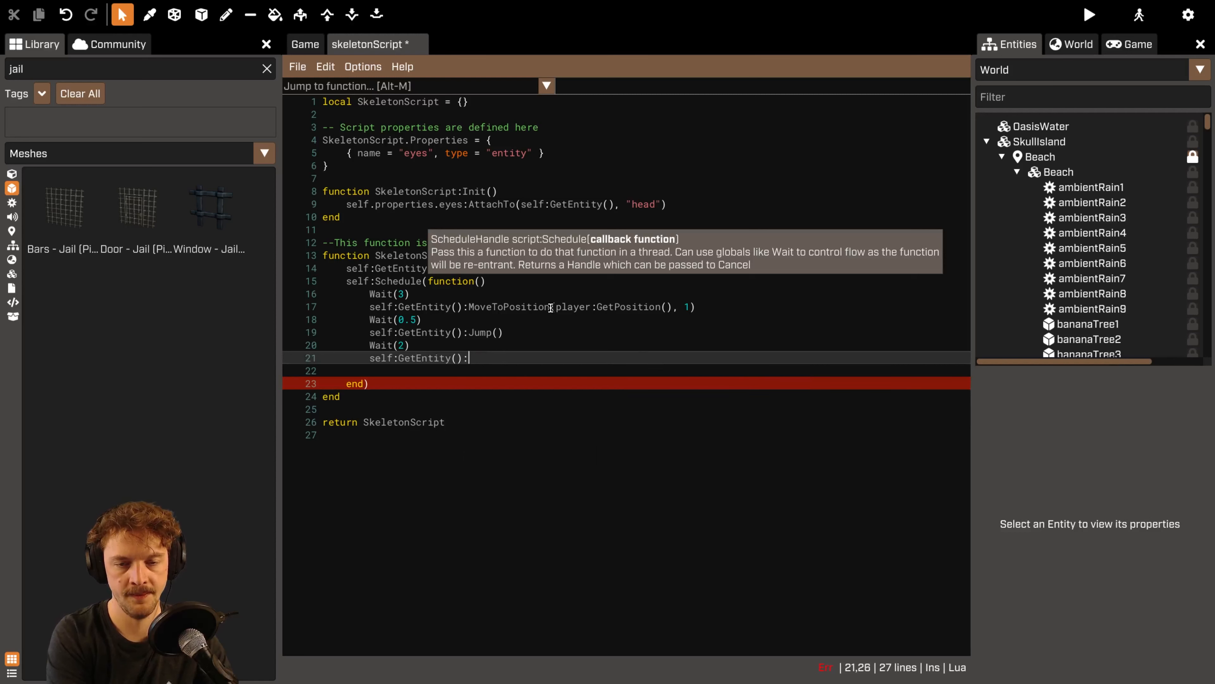
{"action": "type", "text": "SetCr"}
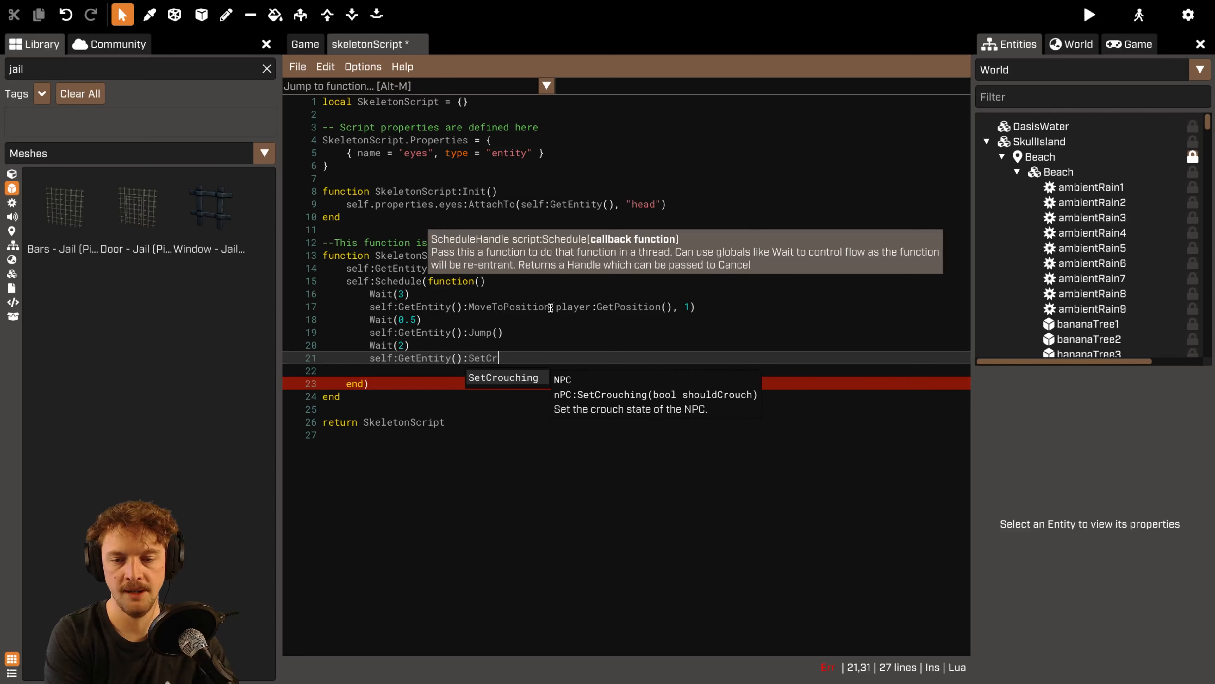
{"action": "key", "text": "Return"}
{"action": "type", "text": "("}
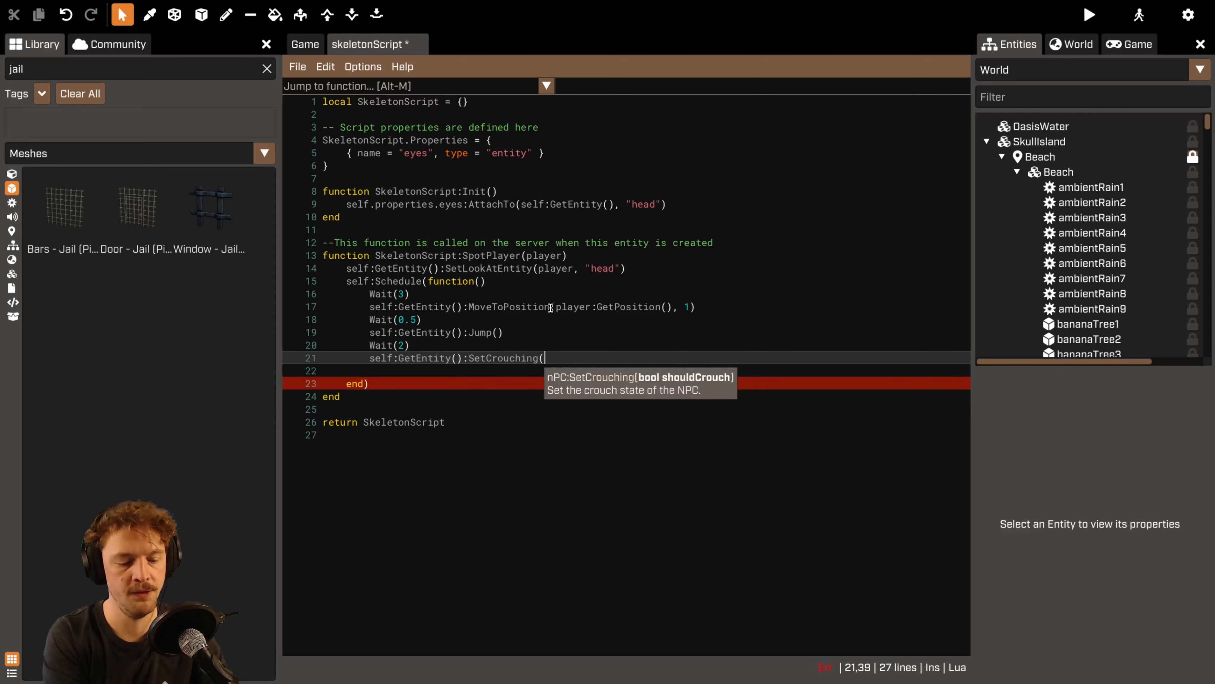
{"action": "type", "text": "true)"}
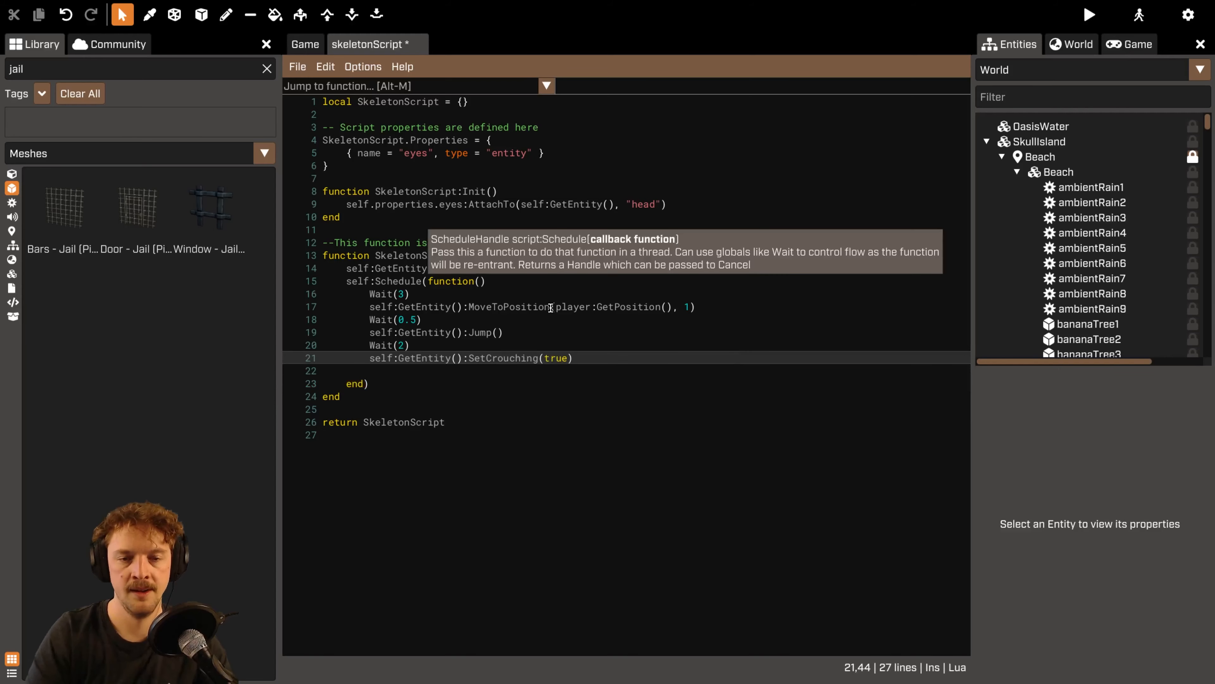
{"action": "key", "text": "ctrl+s"}
Return to the game view and move the skeleton back along the beach to beside the barrels.
{"action": "left_click", "coordinate": [306, 44]}
{"action": "key", "text": "a"}
{"action": "right_click_drag", "start_coordinate": [537, 230], "coordinate": [649, 293]}
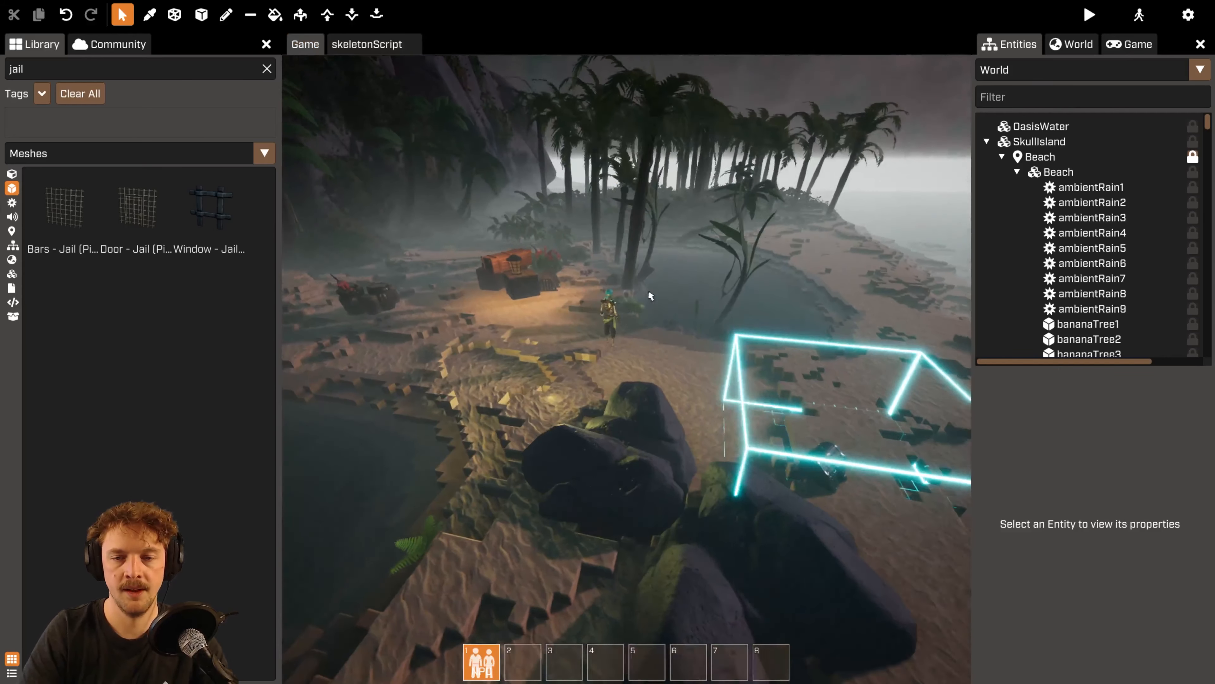
{"action": "left_click", "coordinate": [604, 329]}
{"action": "left_click_drag", "start_coordinate": [604, 330], "coordinate": [397, 312]}
Playtest the level, approach and circle the skeleton to examine its walk, jump and crouch, and end the playtest.
{"action": "key", "text": "F5"}
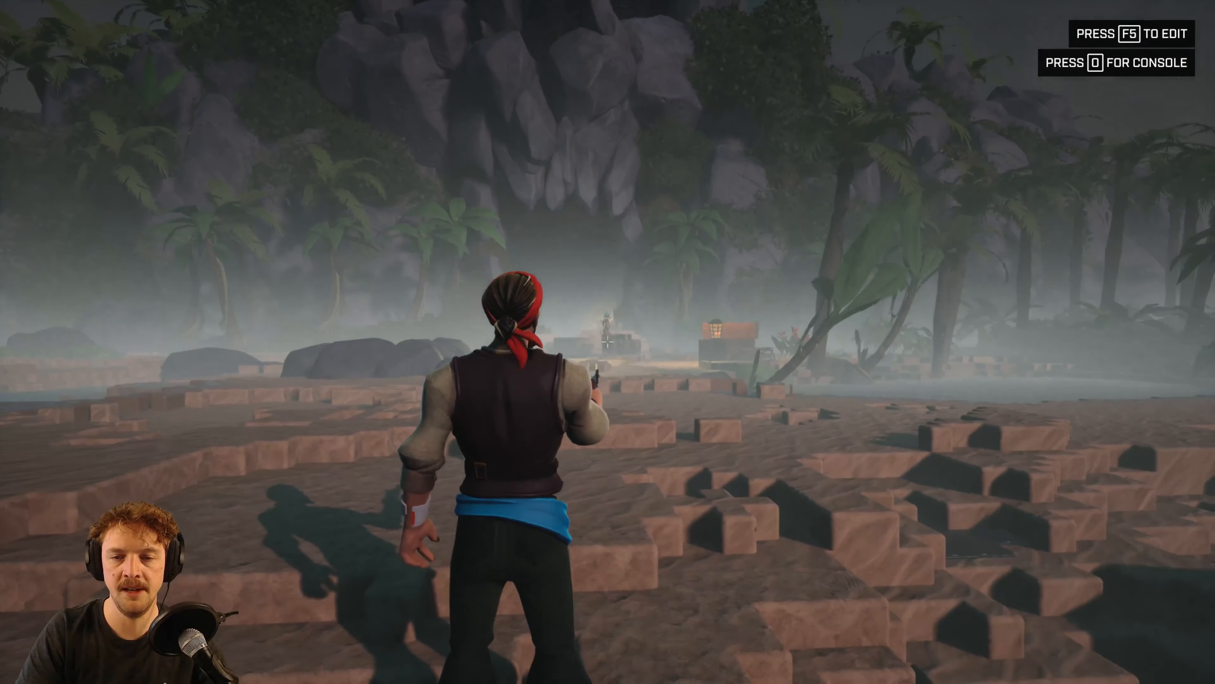
{"action": "key", "text": "w"}
{"action": "key", "text": "w"}
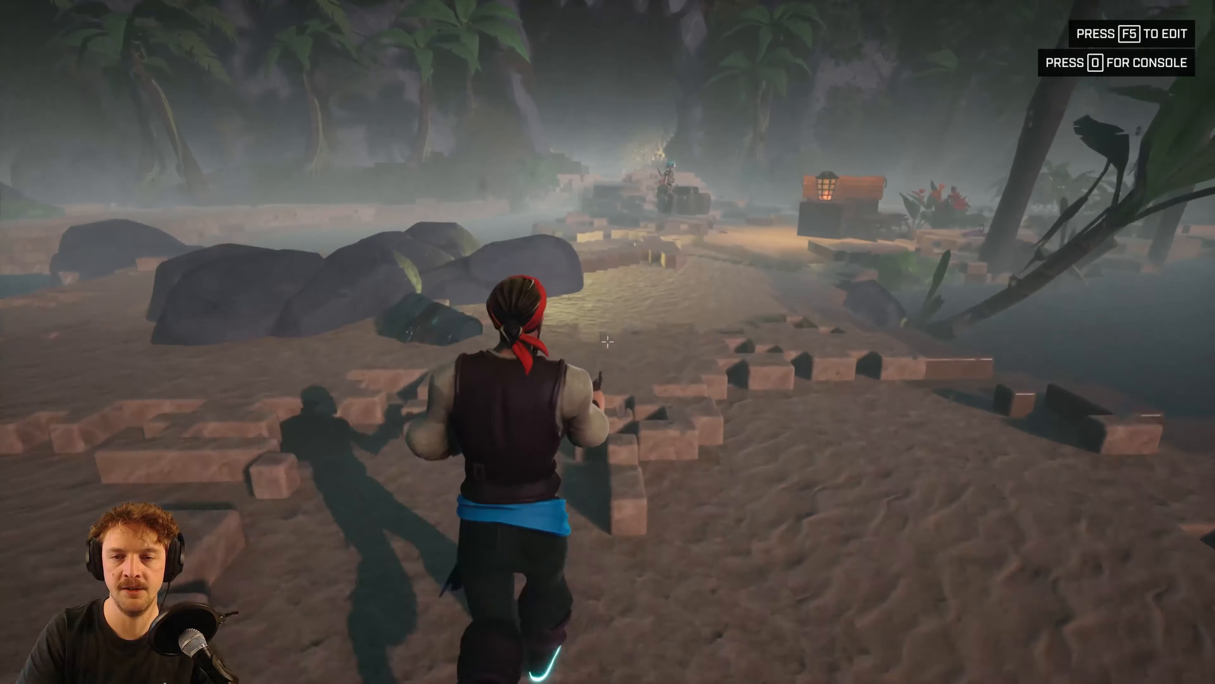
{"action": "key", "text": "w"}
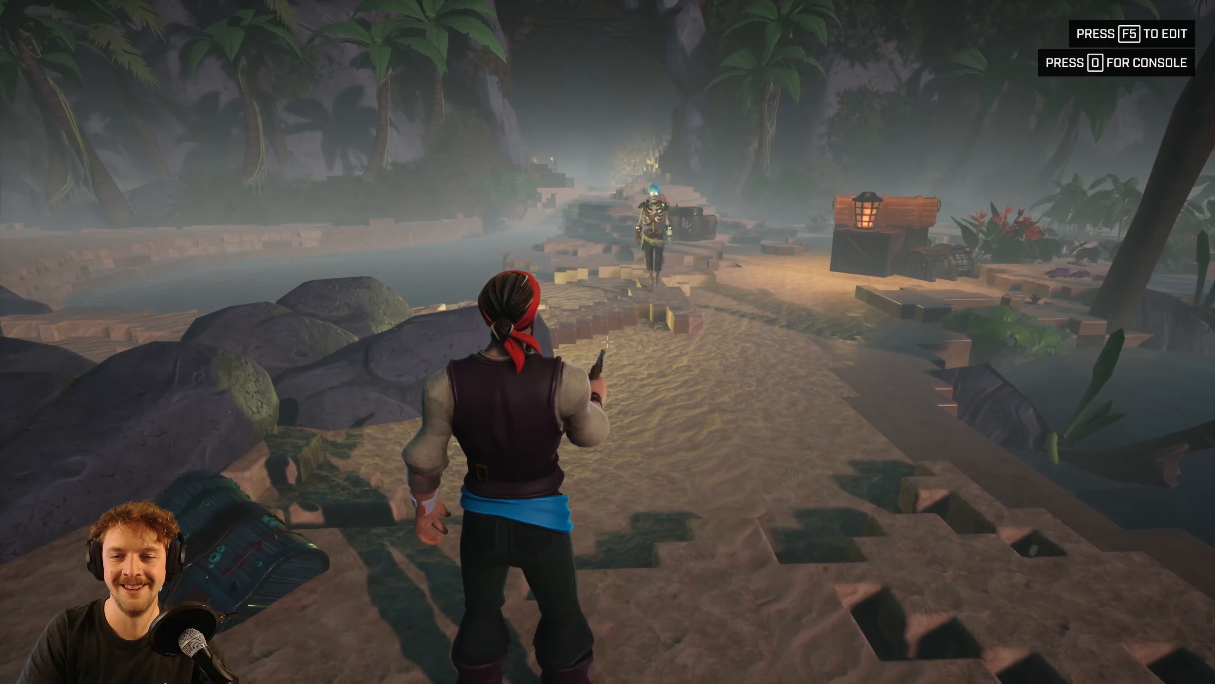
{"action": "key", "text": "s"}
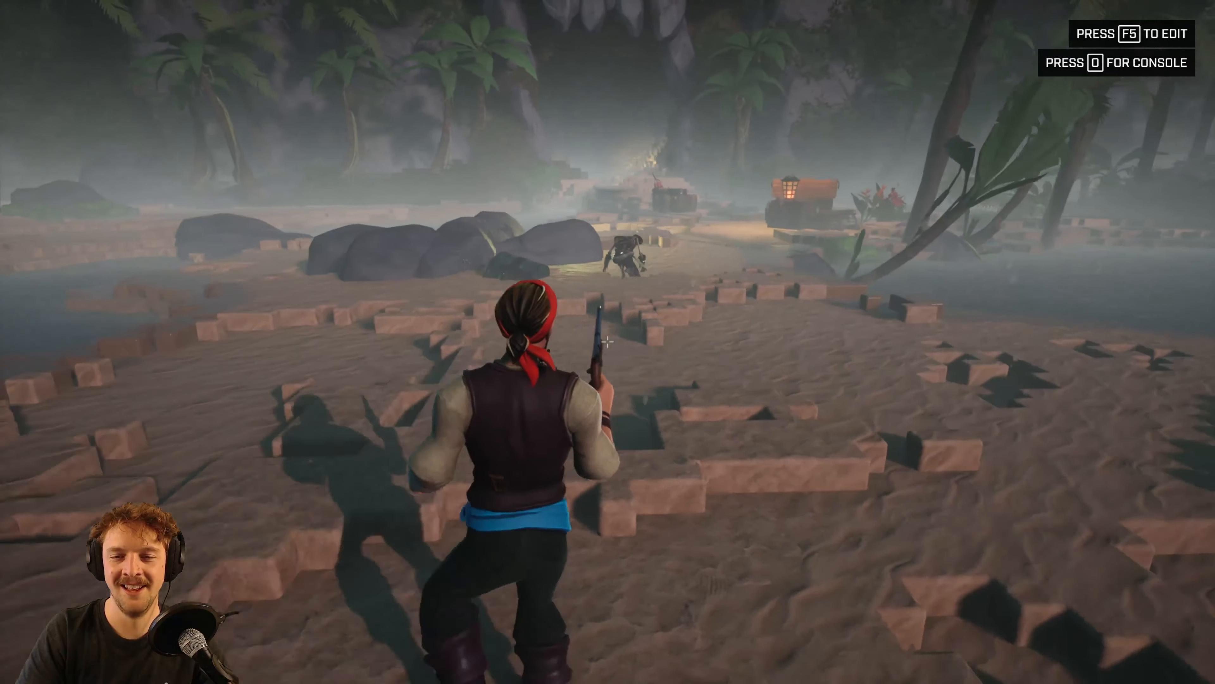
{"action": "key", "text": "w"}
{"action": "key", "text": "w"}
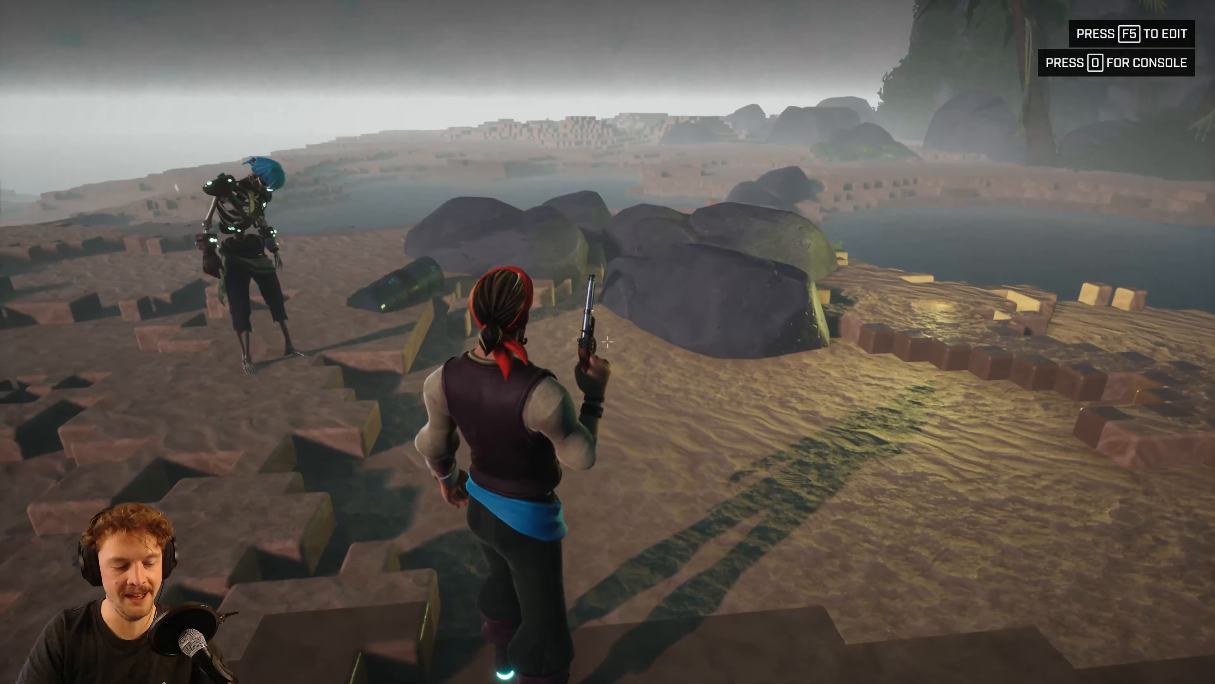
{"action": "key", "text": "F5"}
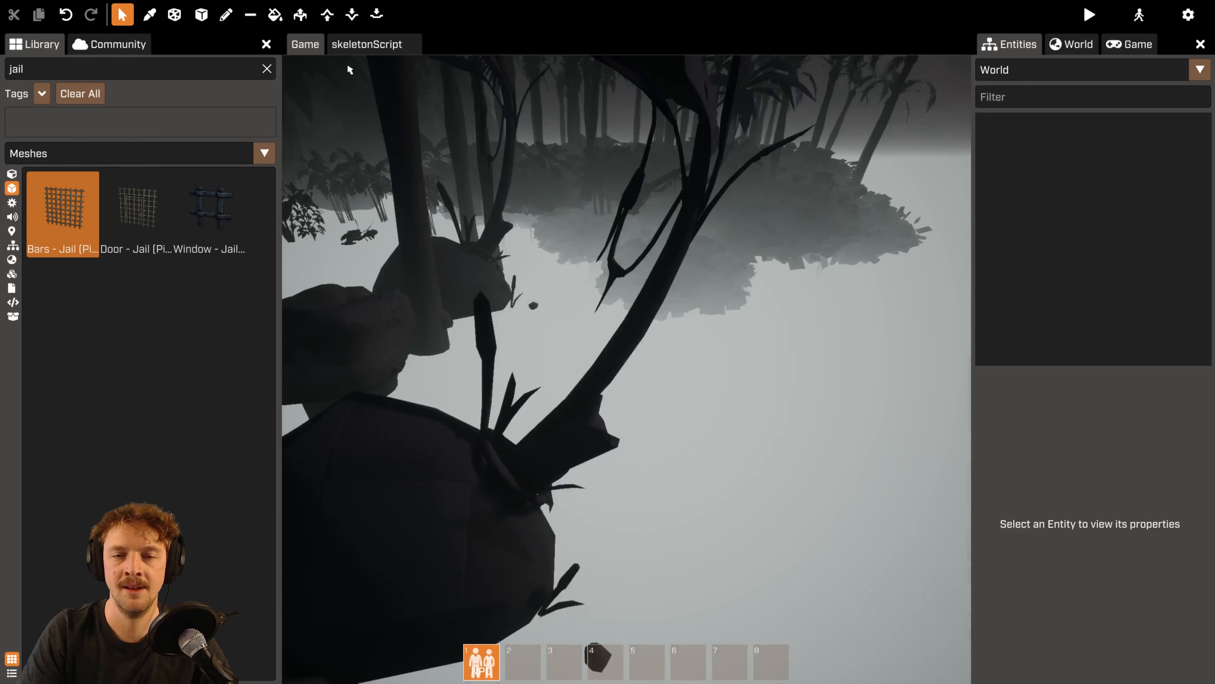
{"action": "left_click", "coordinate": [356, 46]}
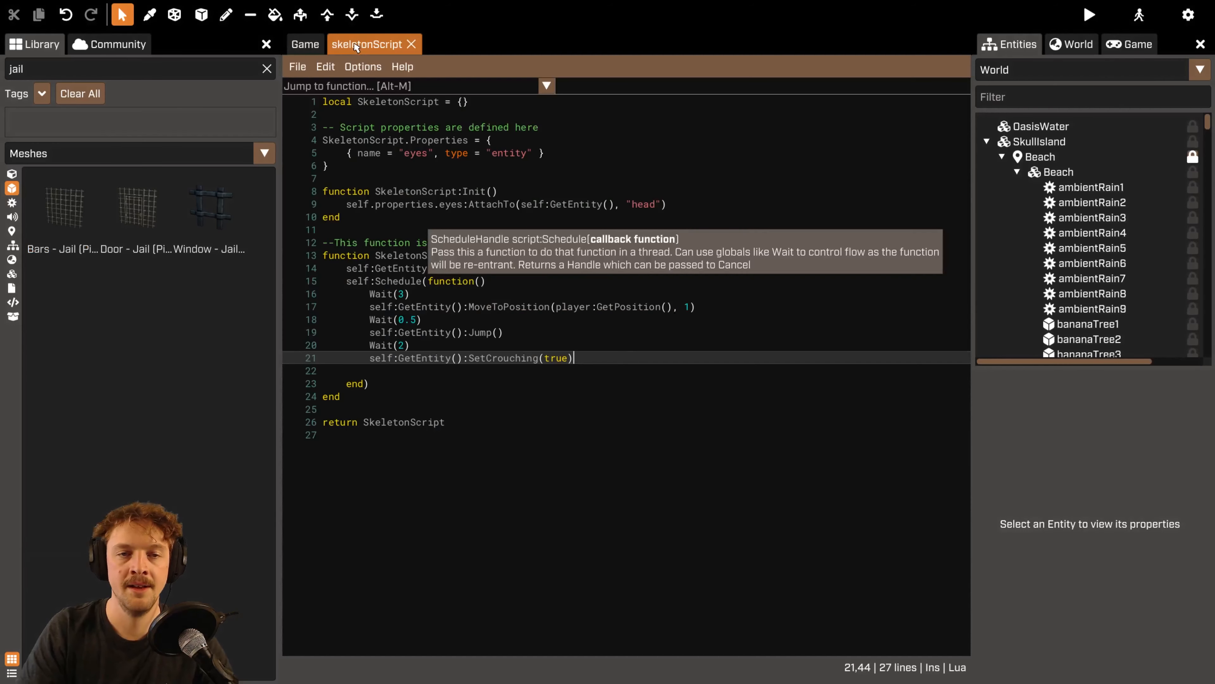
{"action": "left_click", "coordinate": [613, 348]}
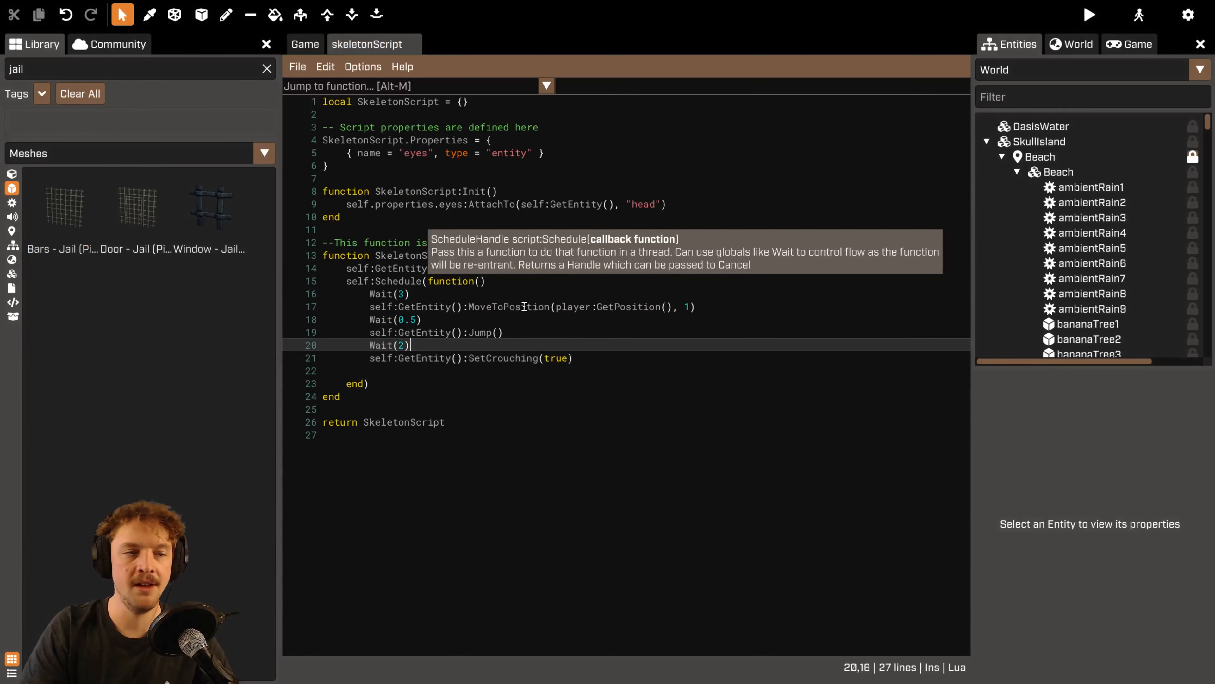
{"action": "left_click", "coordinate": [589, 358]}
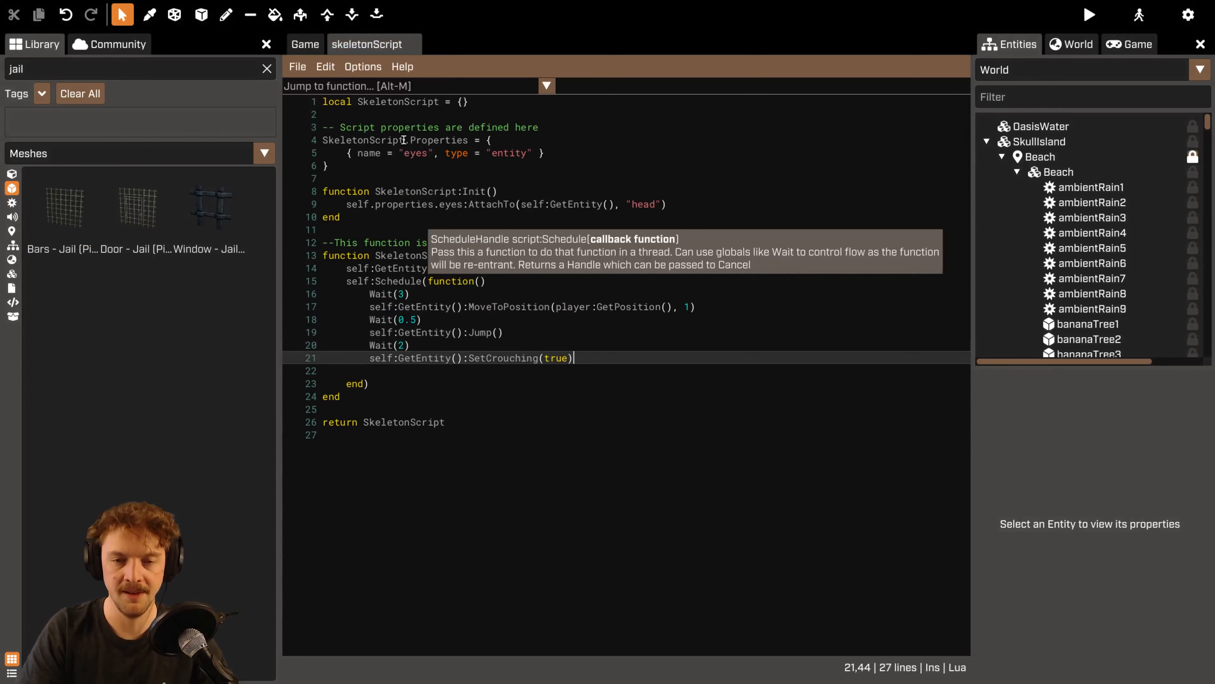
{"action": "left_click", "coordinate": [305, 44]}
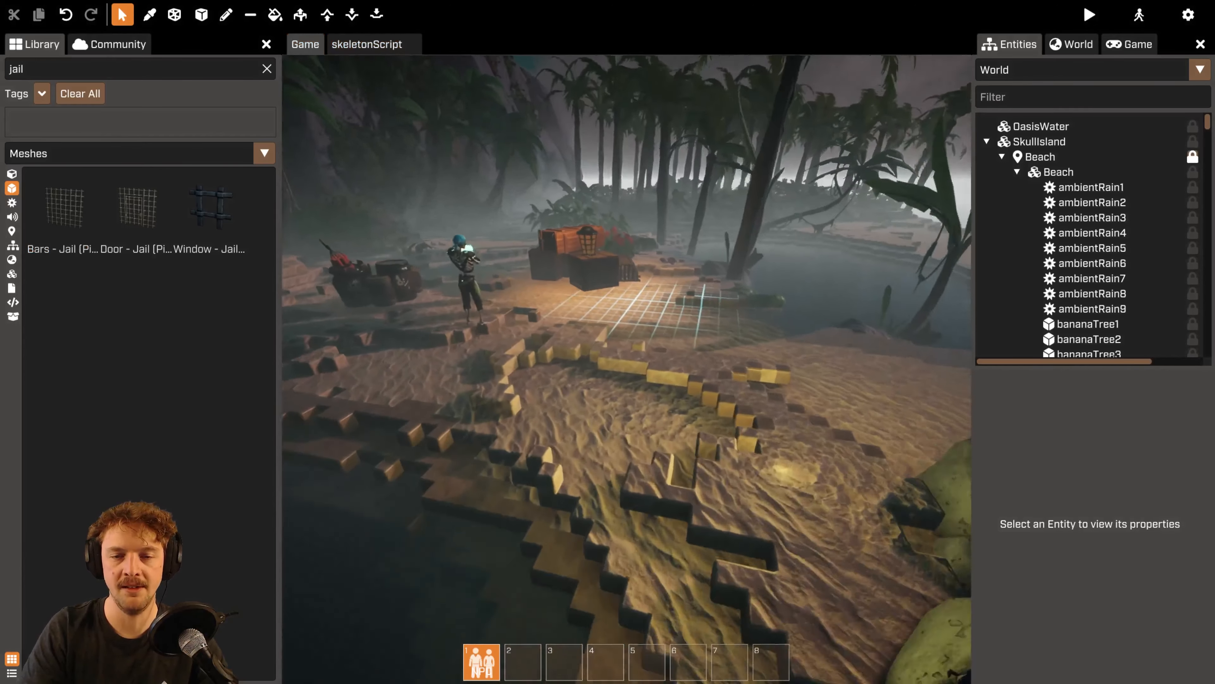
{"action": "left_click", "coordinate": [35, 201]}
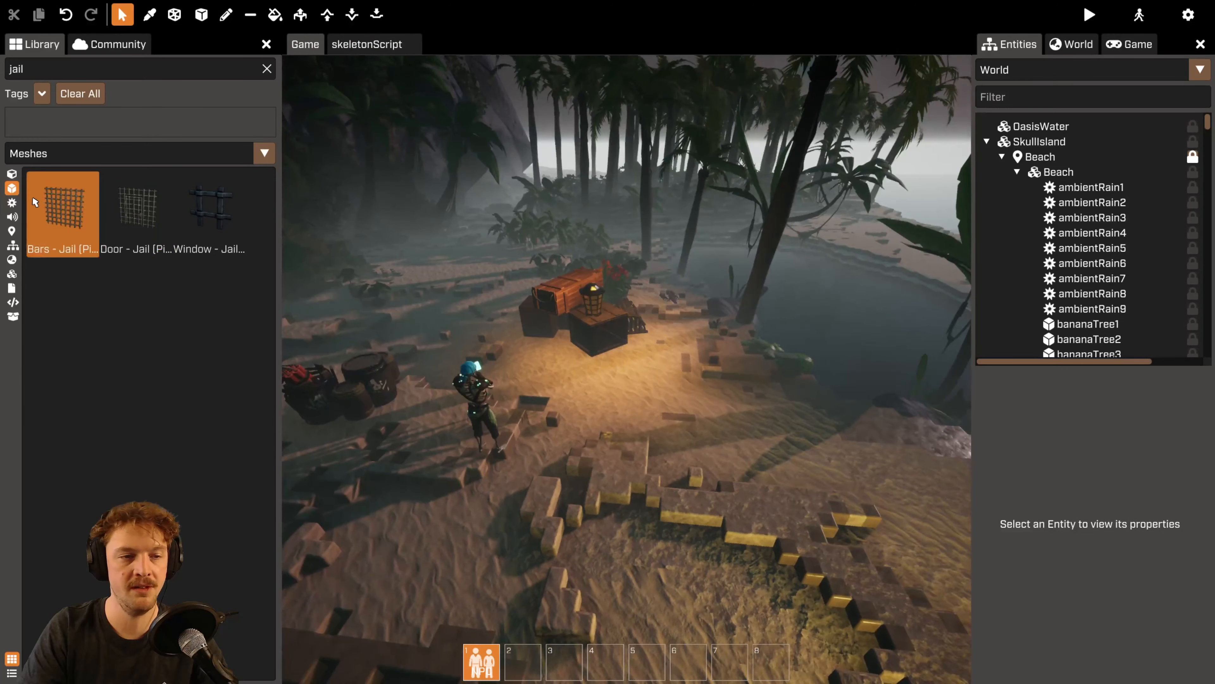
Place two copies of the lantern crate on opposite sides of the sandy path, at Y 337.5 and -112.5 with X -862.5.
{"action": "key", "text": "d"}
{"action": "right_click_drag", "start_coordinate": [633, 417], "coordinate": [712, 505]}
{"action": "key", "text": "s"}
{"action": "right_click_drag", "start_coordinate": [702, 374], "coordinate": [804, 230]}
{"action": "key", "text": "w"}
{"action": "key", "text": "s"}
{"action": "left_click", "coordinate": [811, 197]}
{"action": "left_click_drag", "start_coordinate": [809, 209], "coordinate": [885, 402], "text": "alt"}
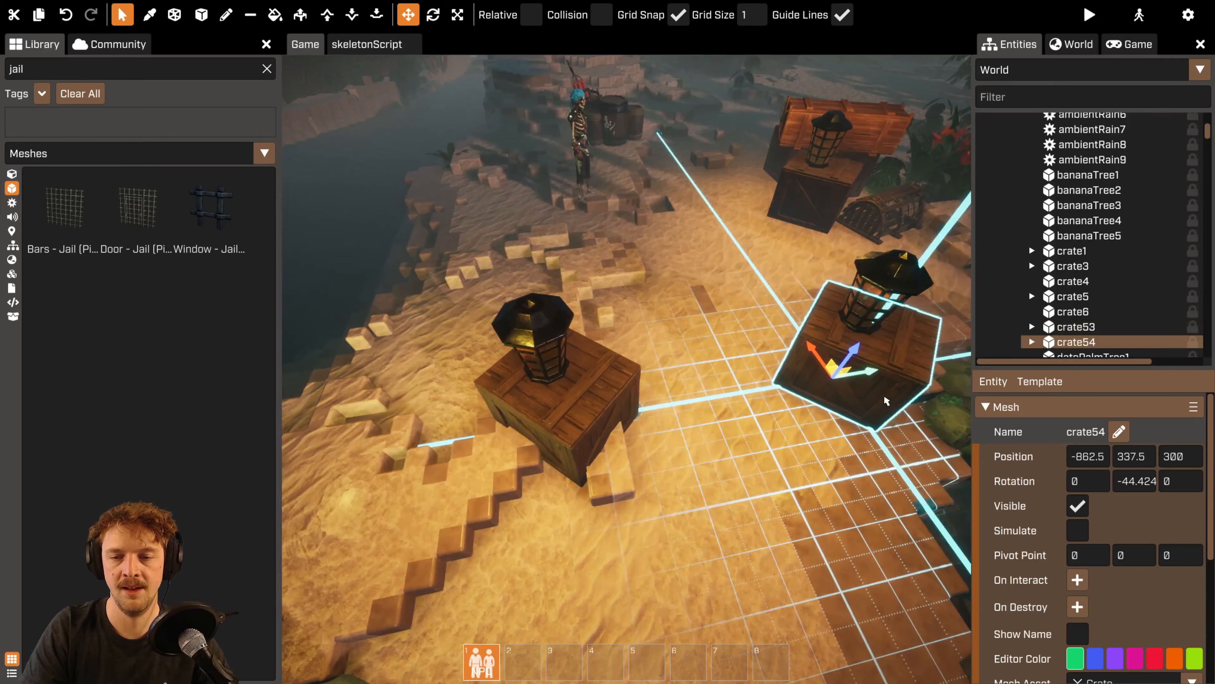
{"action": "left_click", "coordinate": [599, 418]}
{"action": "left_click_drag", "start_coordinate": [609, 418], "coordinate": [551, 426]}
Scale both copied lantern crates taller so they form two posts flanking the path.
{"action": "right_click_drag", "start_coordinate": [550, 426], "coordinate": [581, 326]}
{"action": "key", "text": "s"}
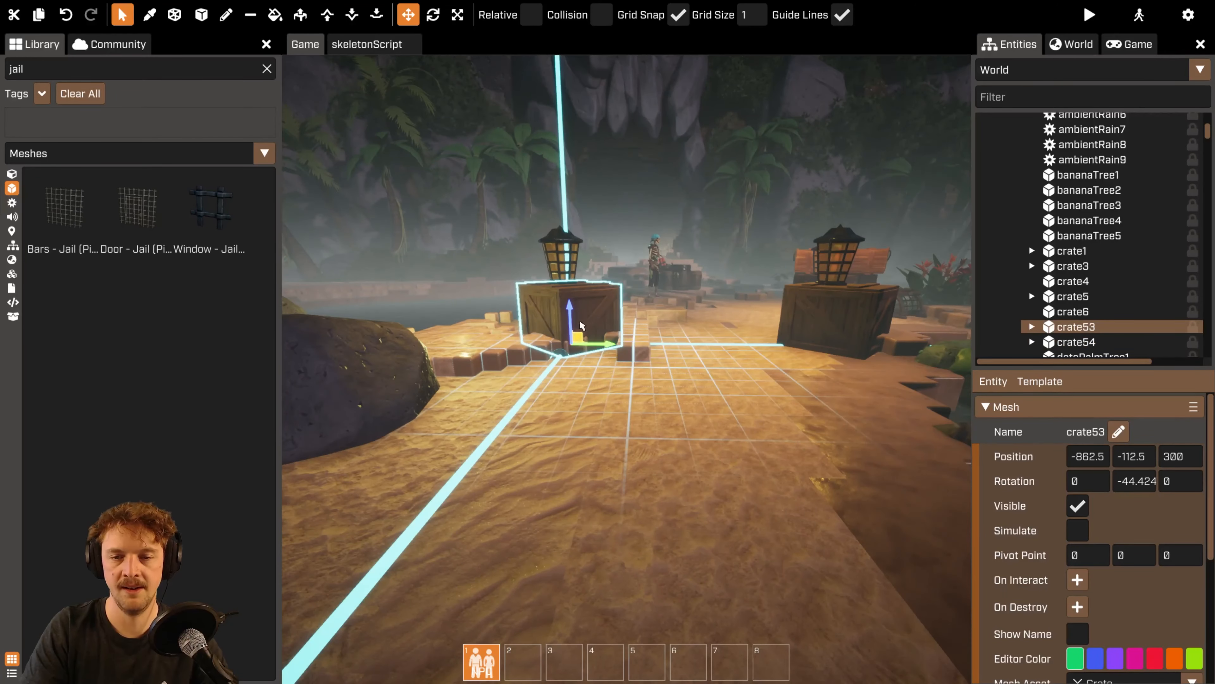
{"action": "key", "text": "r"}
{"action": "left_click_drag", "start_coordinate": [570, 311], "coordinate": [575, 273]}
{"action": "left_click", "coordinate": [829, 300]}
{"action": "left_click_drag", "start_coordinate": [838, 300], "coordinate": [849, 263]}
{"action": "left_click", "coordinate": [682, 344]}
{"action": "key", "text": "w"}
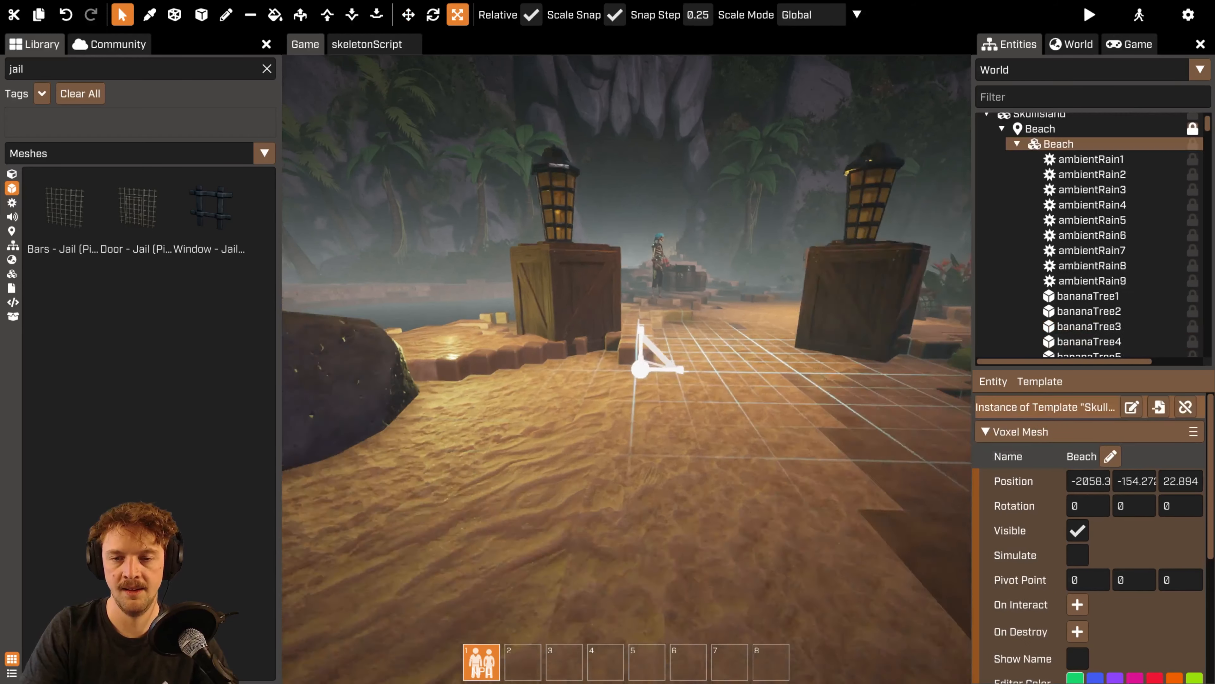
{"action": "right_click_drag", "start_coordinate": [622, 307], "coordinate": [617, 330]}
{"action": "key", "text": "space"}
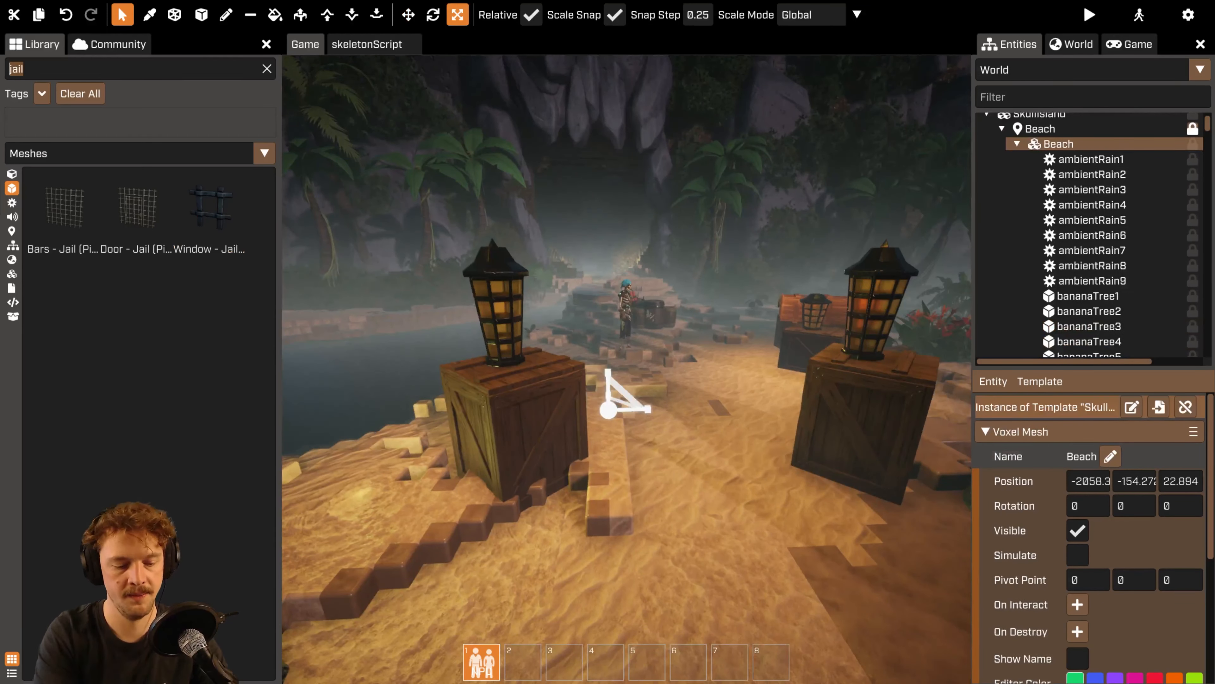
{"action": "type", "text": "spike"}
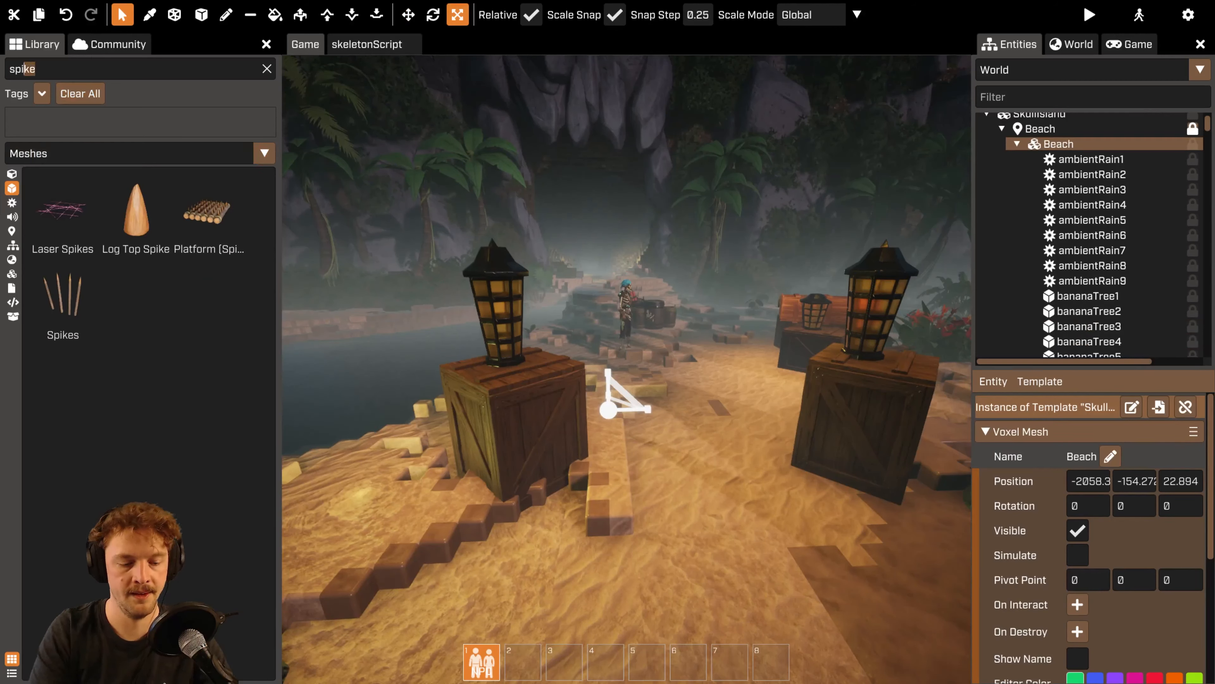
{"action": "key", "text": "BackSpace"}
{"action": "key", "text": "BackSpace"}
{"action": "key", "text": "BackSpace"}
{"action": "key", "text": "BackSpace"}
{"action": "key", "text": "BackSpace"}
Place the Log mesh horizontally as a crossbar between the two lantern crates, rotated -90 and raised to about Z 162.5.
{"action": "type", "text": "log"}
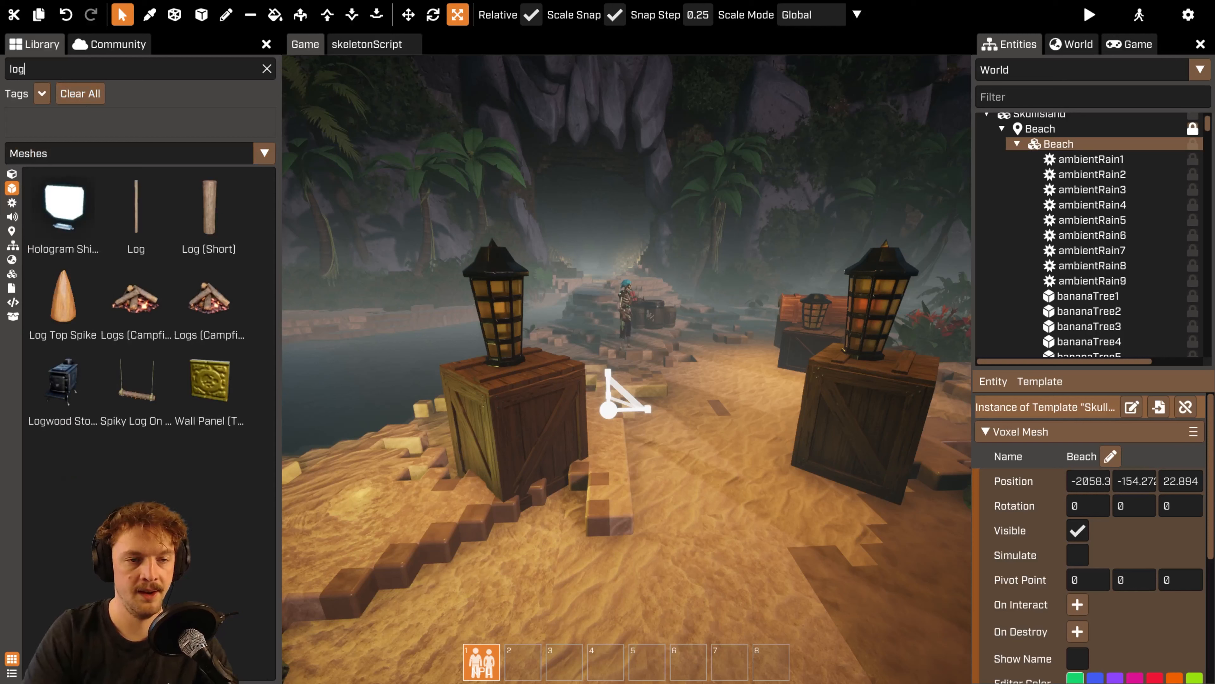
{"action": "left_click", "coordinate": [140, 219]}
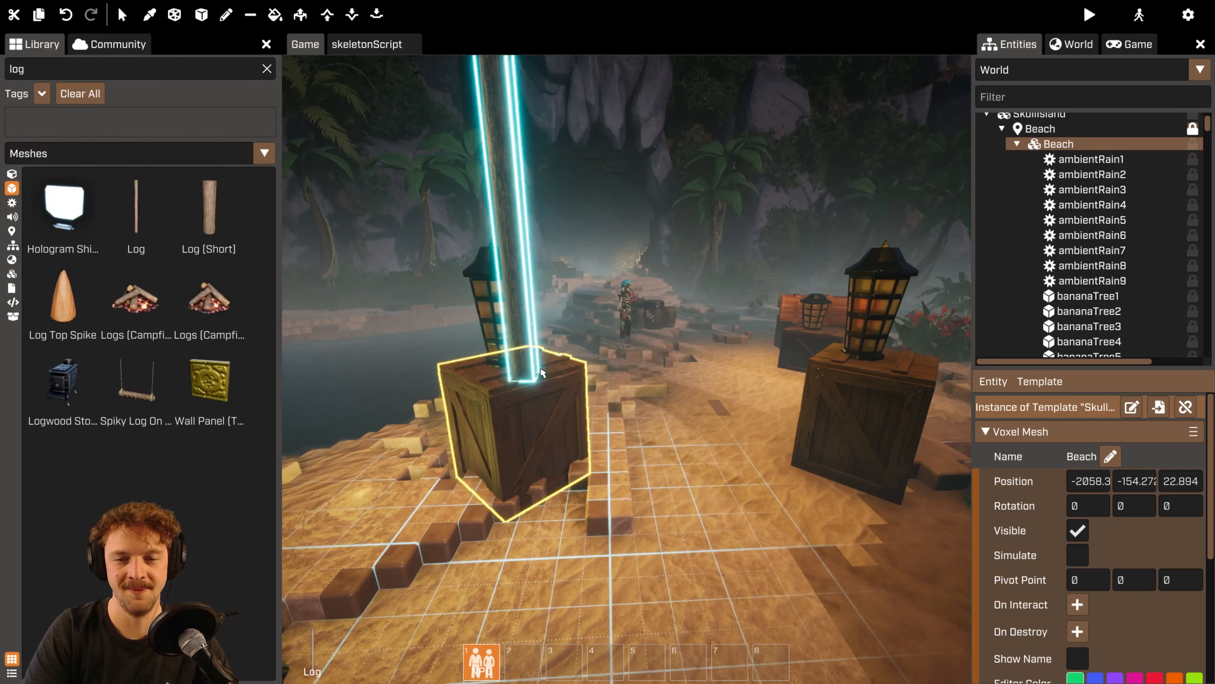
{"action": "left_click", "coordinate": [494, 412]}
{"action": "left_click_drag", "start_coordinate": [521, 375], "coordinate": [669, 514]}
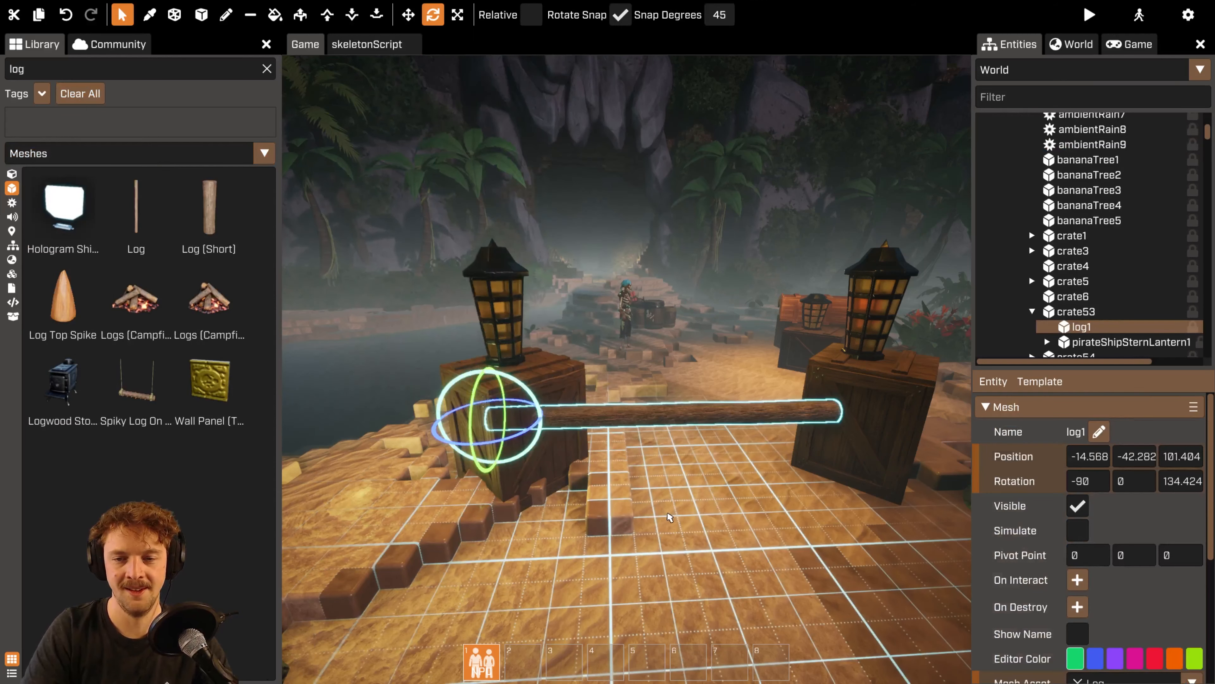
{"action": "key", "text": "w"}
{"action": "left_click_drag", "start_coordinate": [486, 375], "coordinate": [481, 321]}
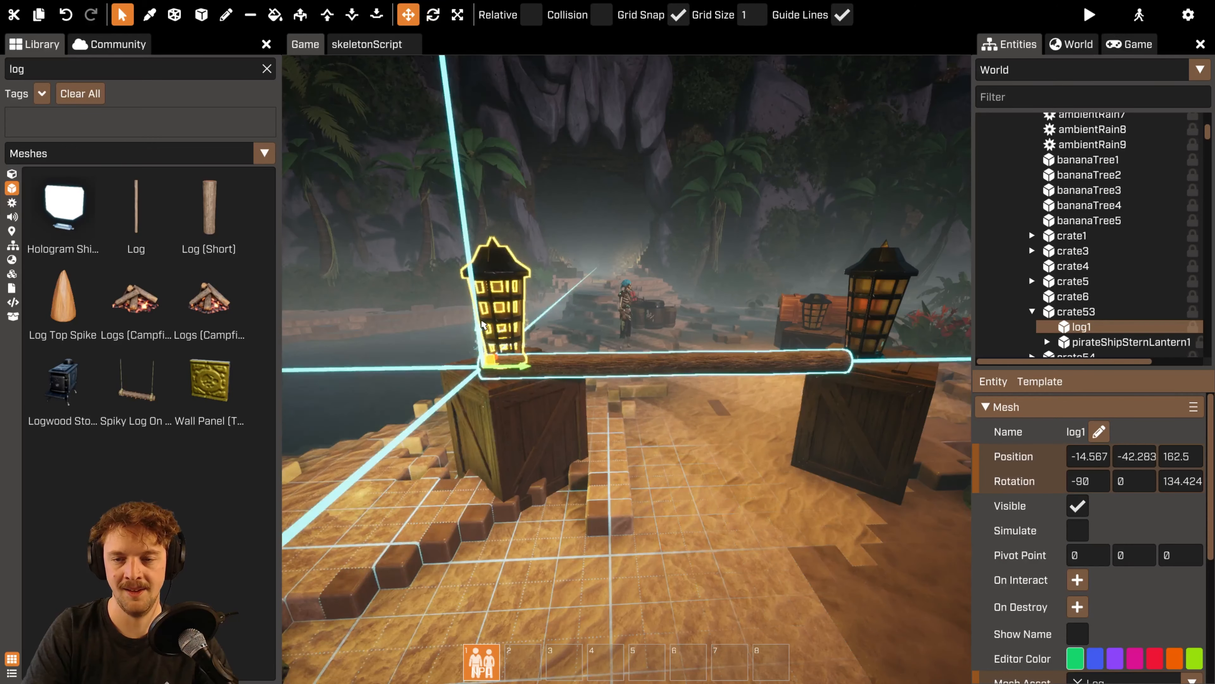
{"action": "left_click_drag", "start_coordinate": [523, 367], "coordinate": [562, 375]}
Walk the character under the log crossbar and back to check the clearance between the crates.
{"action": "left_click", "coordinate": [643, 473]}
{"action": "right_click_drag", "start_coordinate": [646, 478], "coordinate": [288, 479]}
{"action": "key", "text": "a"}
{"action": "key", "text": "d"}
{"action": "key", "text": "Tab"}
{"action": "key", "text": "w"}
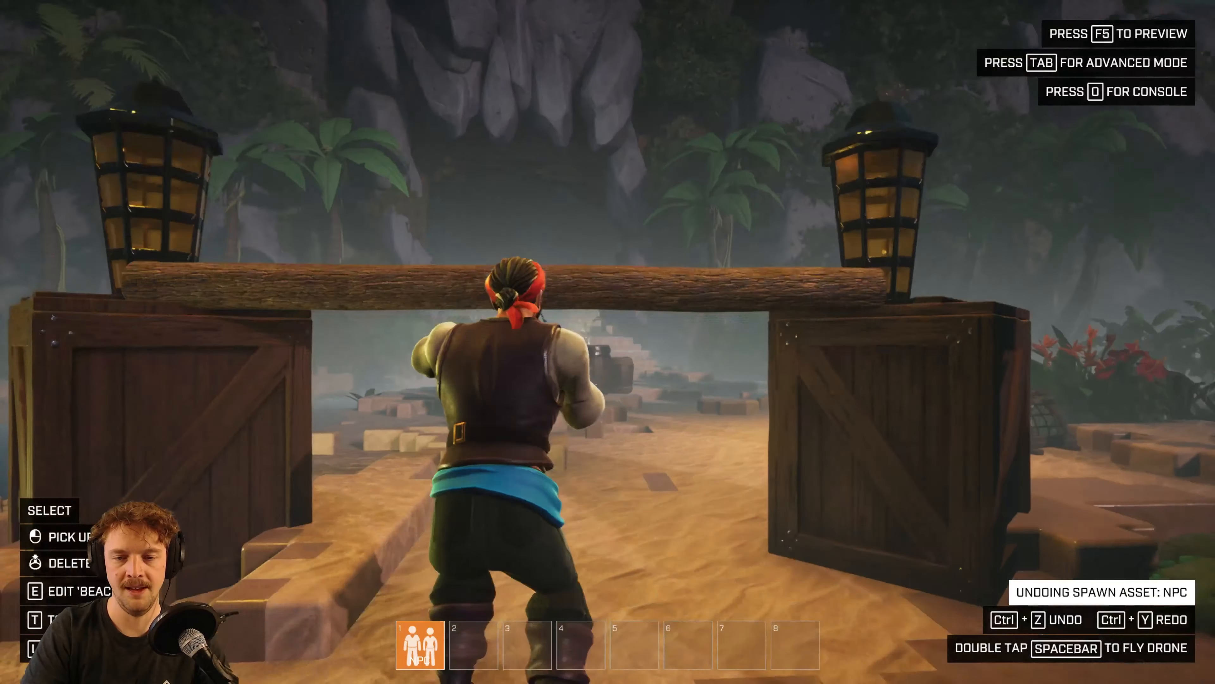
{"action": "key", "text": "w"}
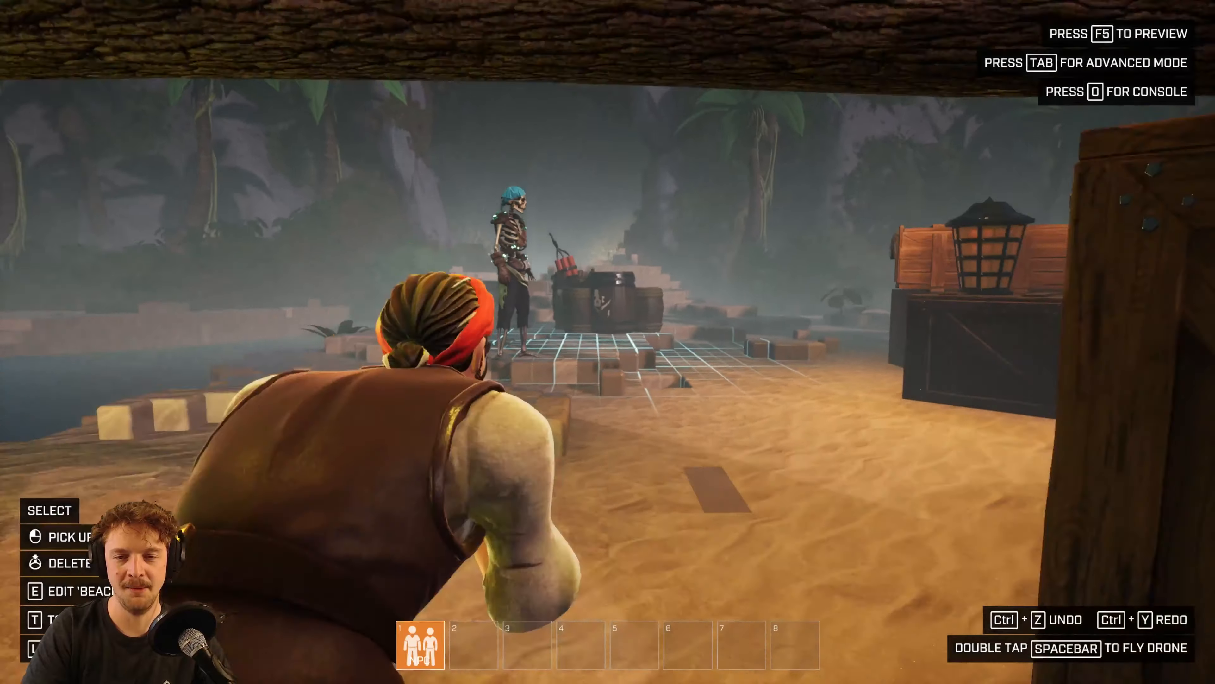
{"action": "key", "text": "s"}
{"action": "key", "text": "s"}
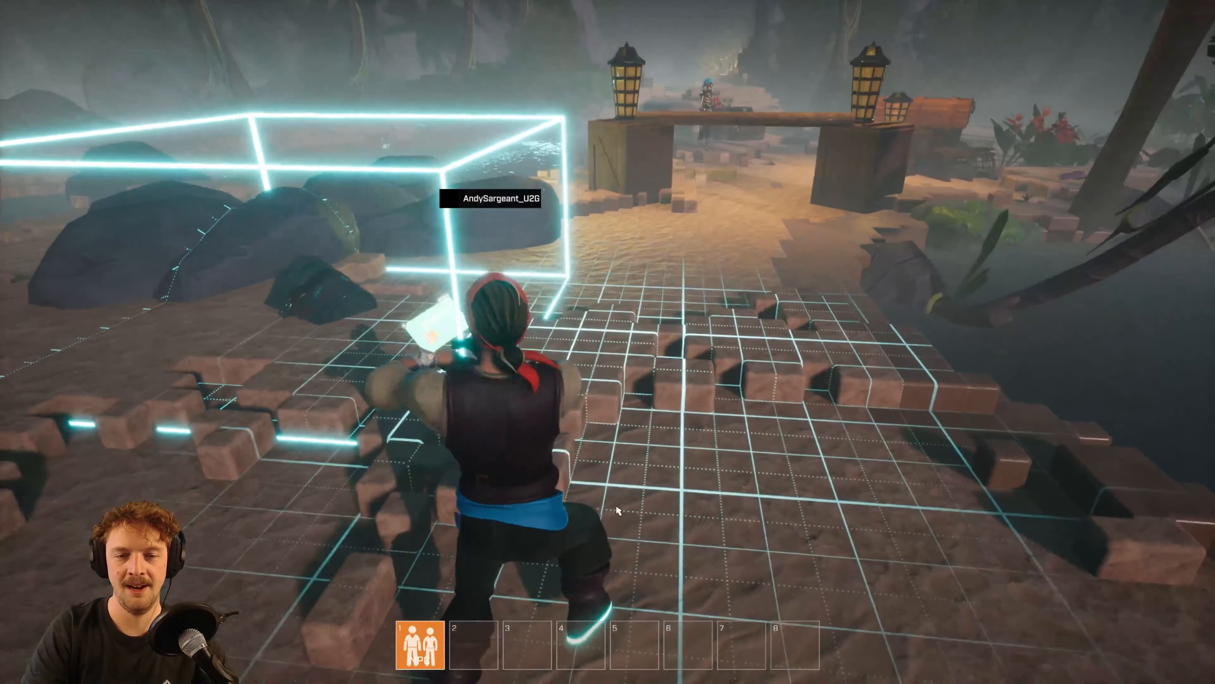
Select the NPCTrigger volume and move it across the beach path in front of the gate, to X -1575, Y -125, Z 400.
{"action": "key", "text": "Tab"}
{"action": "left_click", "coordinate": [508, 431]}
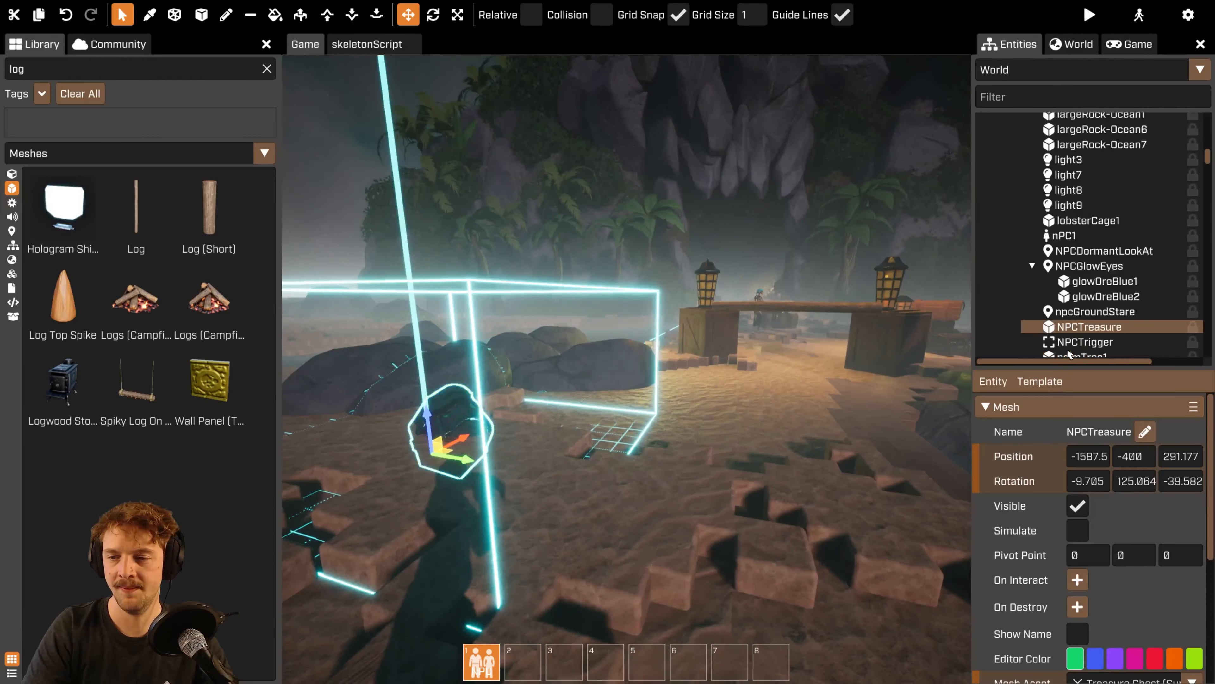
{"action": "left_click", "coordinate": [497, 382]}
{"action": "left_click_drag", "start_coordinate": [497, 377], "coordinate": [705, 391]}
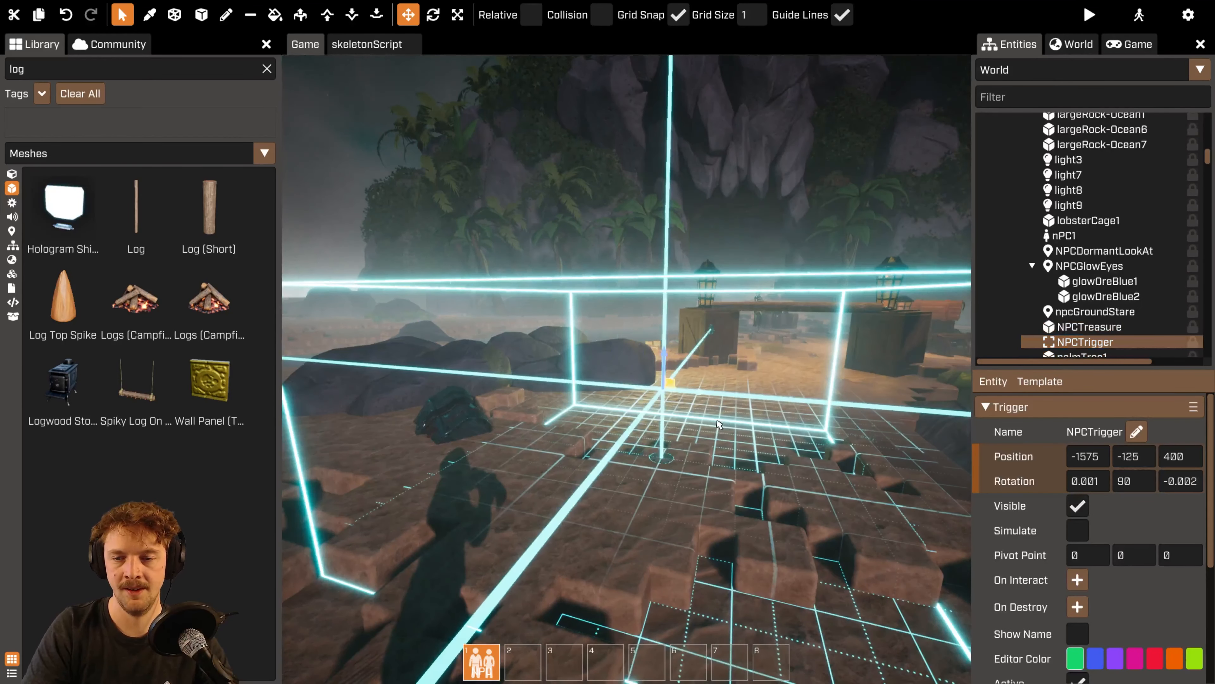
{"action": "key", "text": "s"}
{"action": "right_click_drag", "start_coordinate": [705, 391], "coordinate": [737, 426]}
{"action": "key", "text": "w"}
{"action": "key", "text": "w"}
Delete the Jump() and Wait(2) lines from the skeletonScript, keeping Wait(0.5) before SetCrouching(true).
{"action": "left_click", "coordinate": [557, 346]}
{"action": "left_click", "coordinate": [382, 44]}
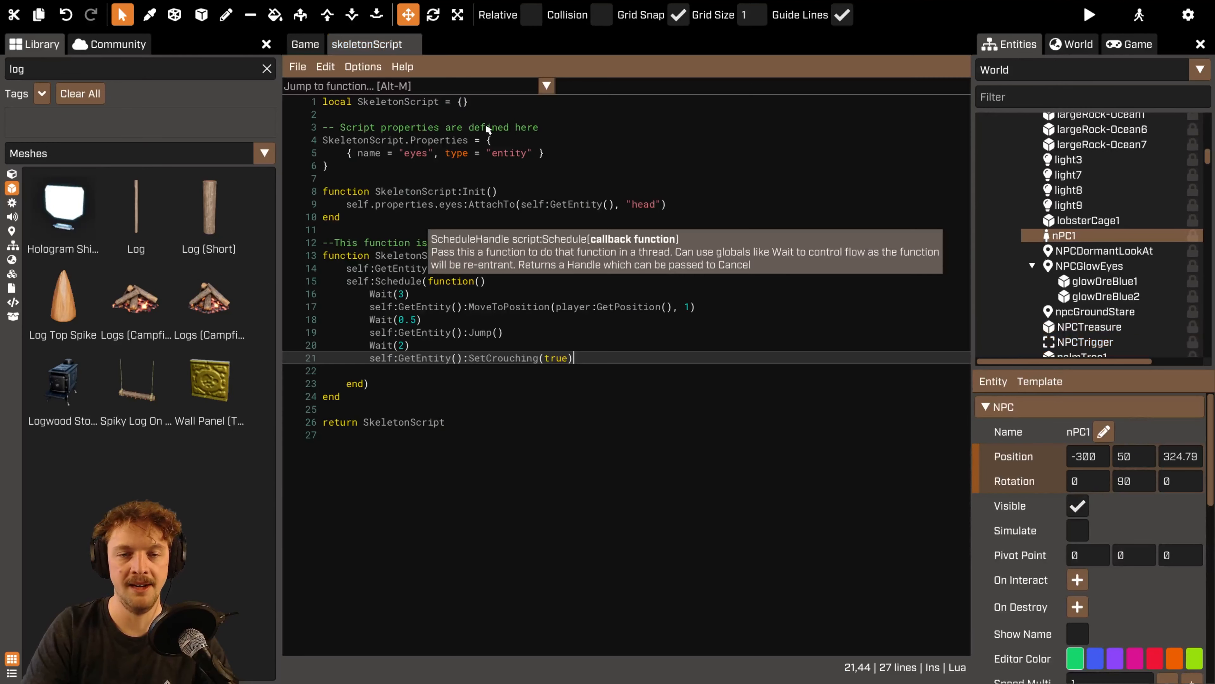
{"action": "left_click", "coordinate": [554, 386]}
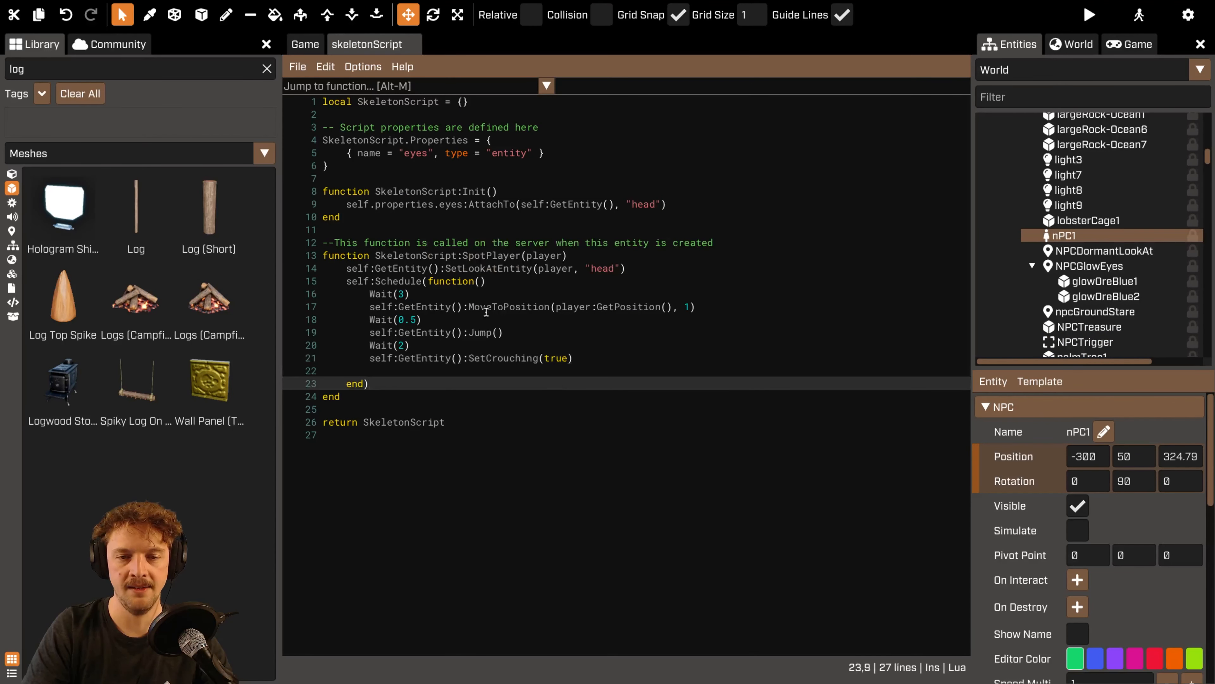
{"action": "left_click_drag", "start_coordinate": [564, 345], "coordinate": [424, 319]}
{"action": "key", "text": "BackSpace"}
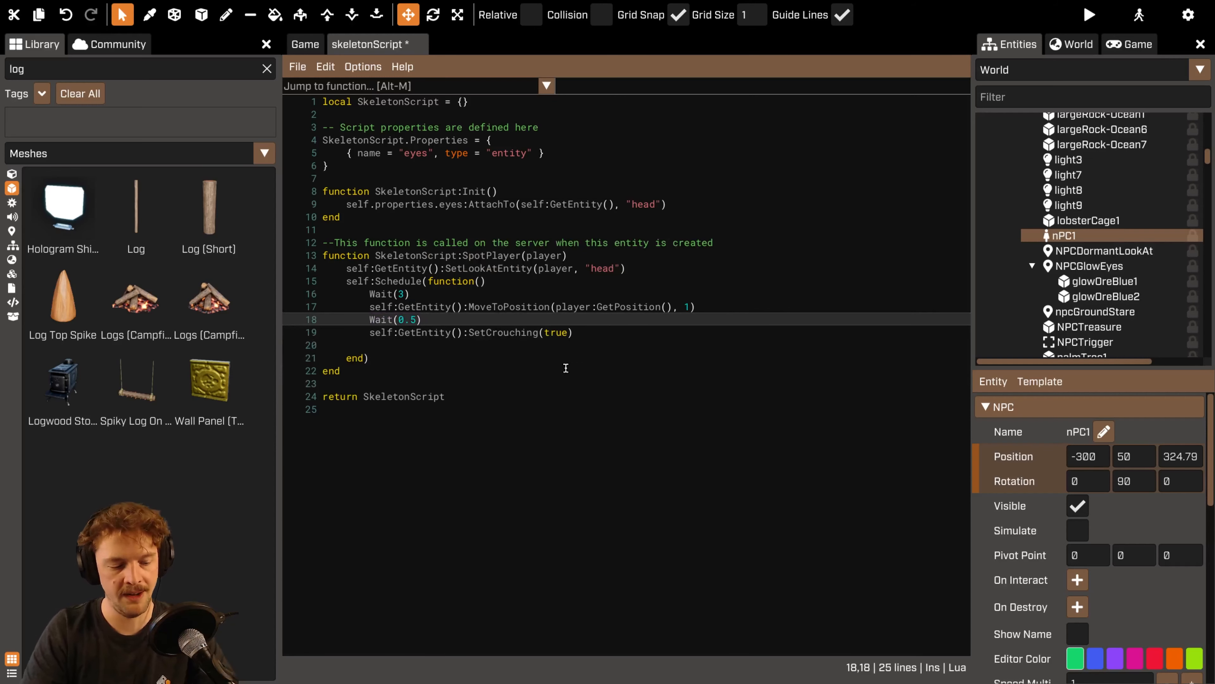
Playtest the level, walk into the trigger to watch how the skeleton passes the log gate, and end the playtest.
{"action": "key", "text": "F5"}
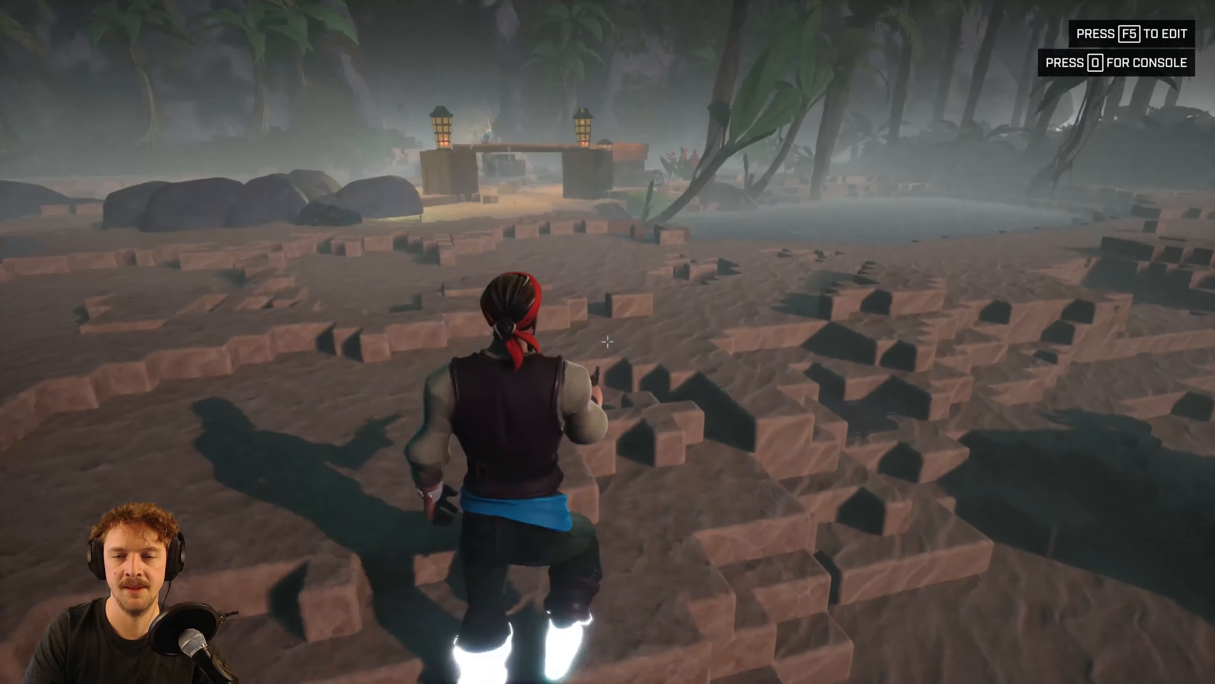
{"action": "key", "text": "w"}
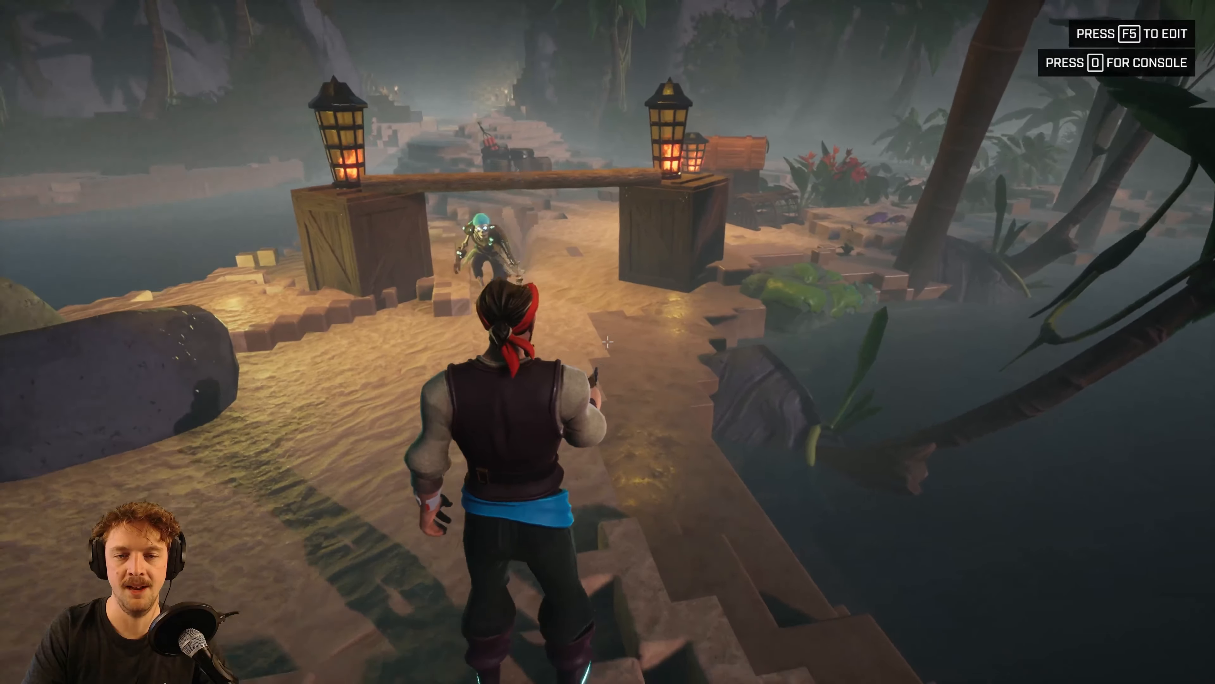
{"action": "key", "text": "s"}
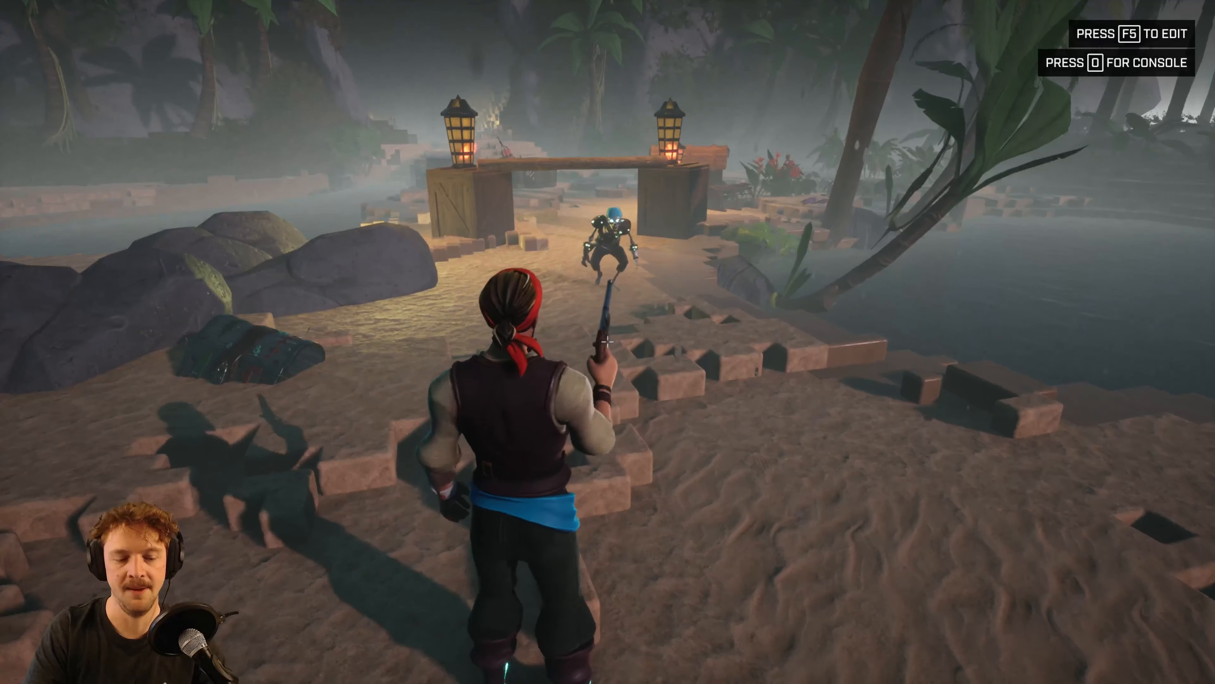
{"action": "key", "text": "F5"}
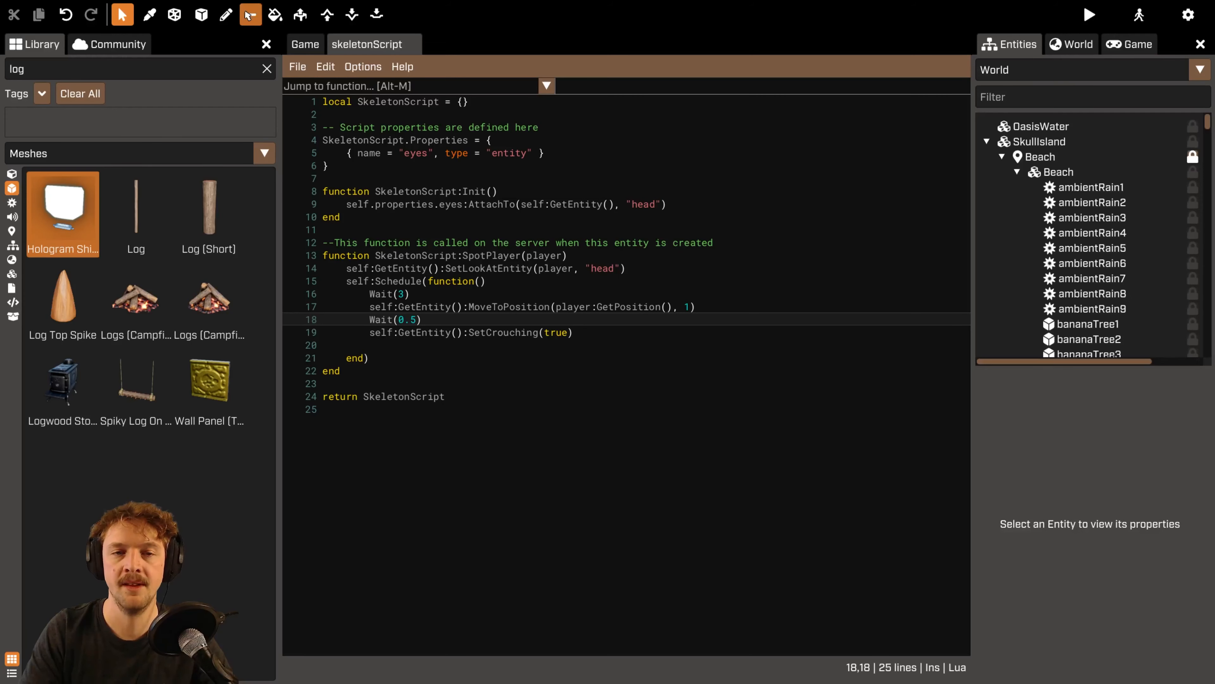
Delete the Wait(0.5) and SetCrouching(true) lines from the skeletonScript.
{"action": "left_click_drag", "start_coordinate": [574, 332], "coordinate": [338, 327]}
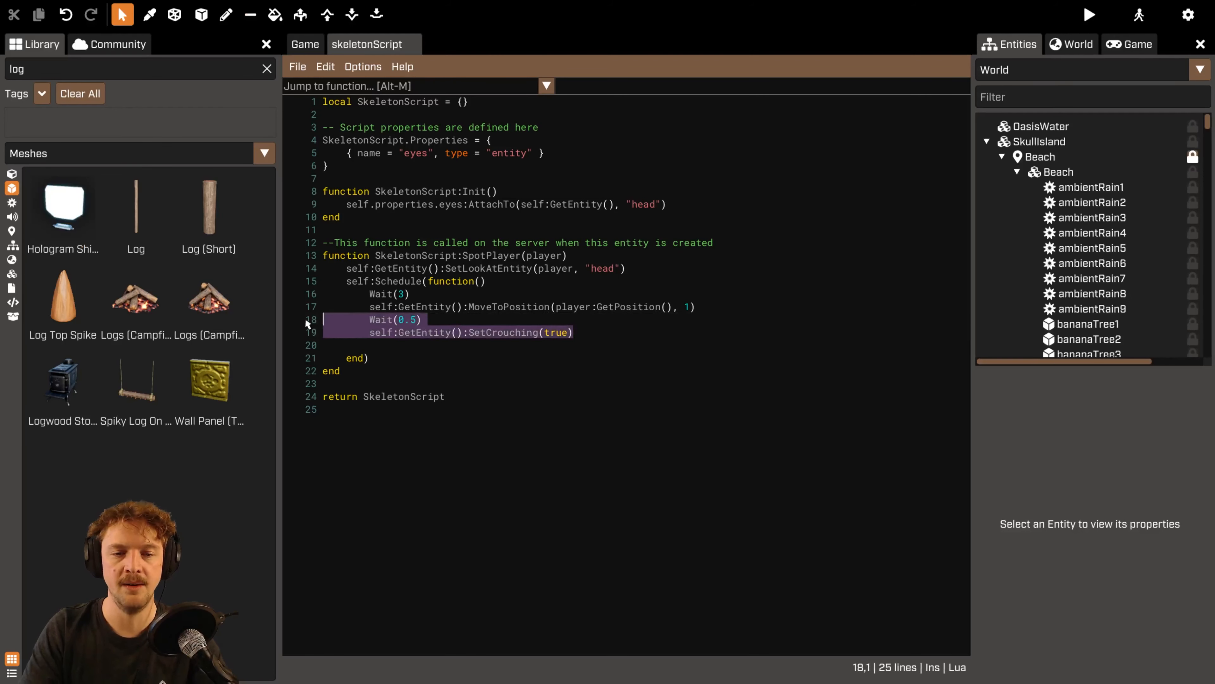
{"action": "key", "text": "BackSpace"}
{"action": "key", "text": "BackSpace"}
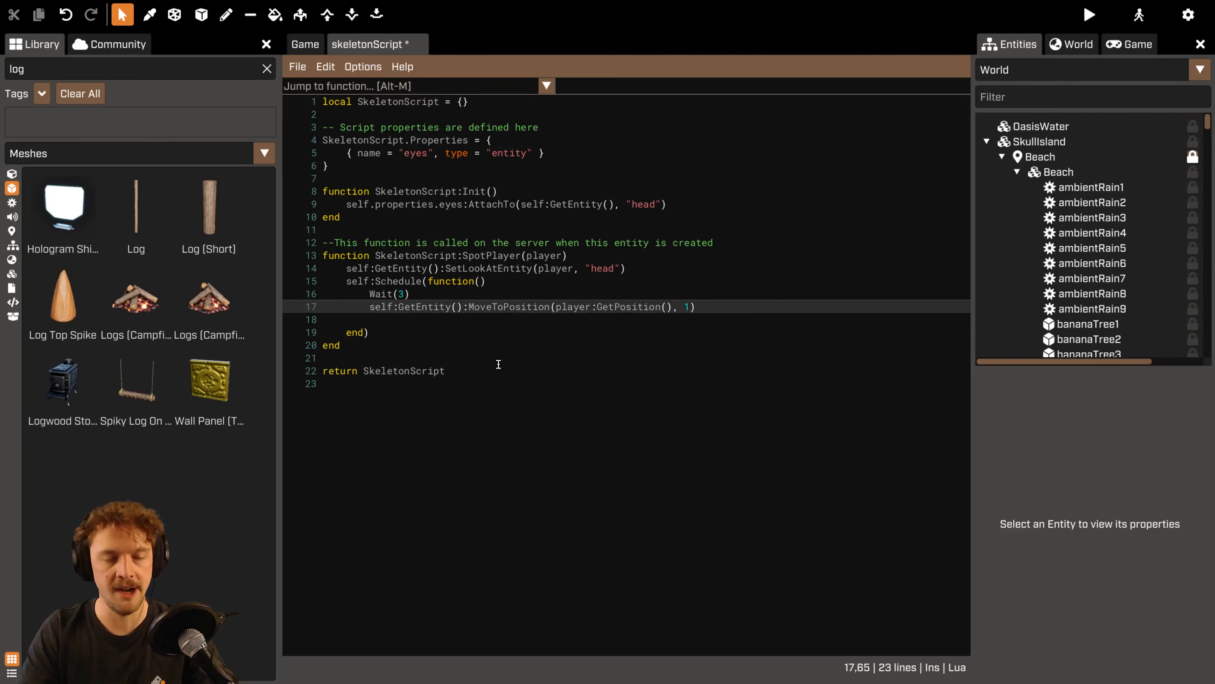
Return to the game view and place a new Trigger primitive on the sand between the skeleton and the log gate.
{"action": "left_click", "coordinate": [308, 44]}
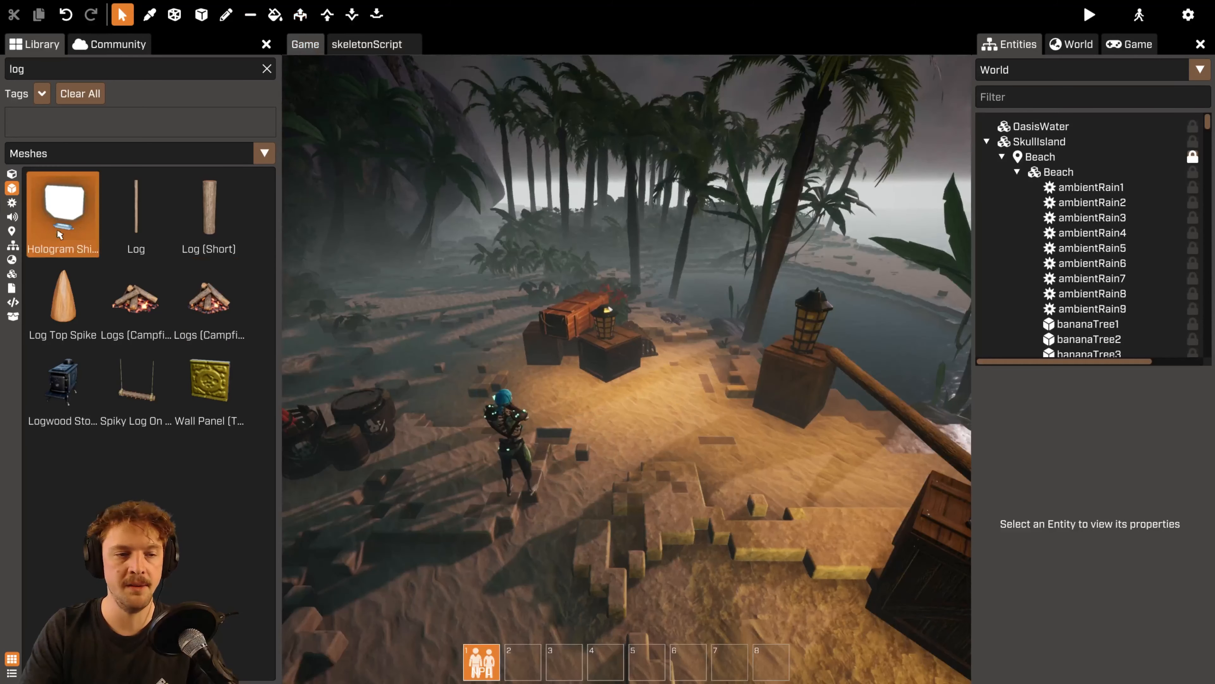
{"action": "left_click", "coordinate": [12, 231]}
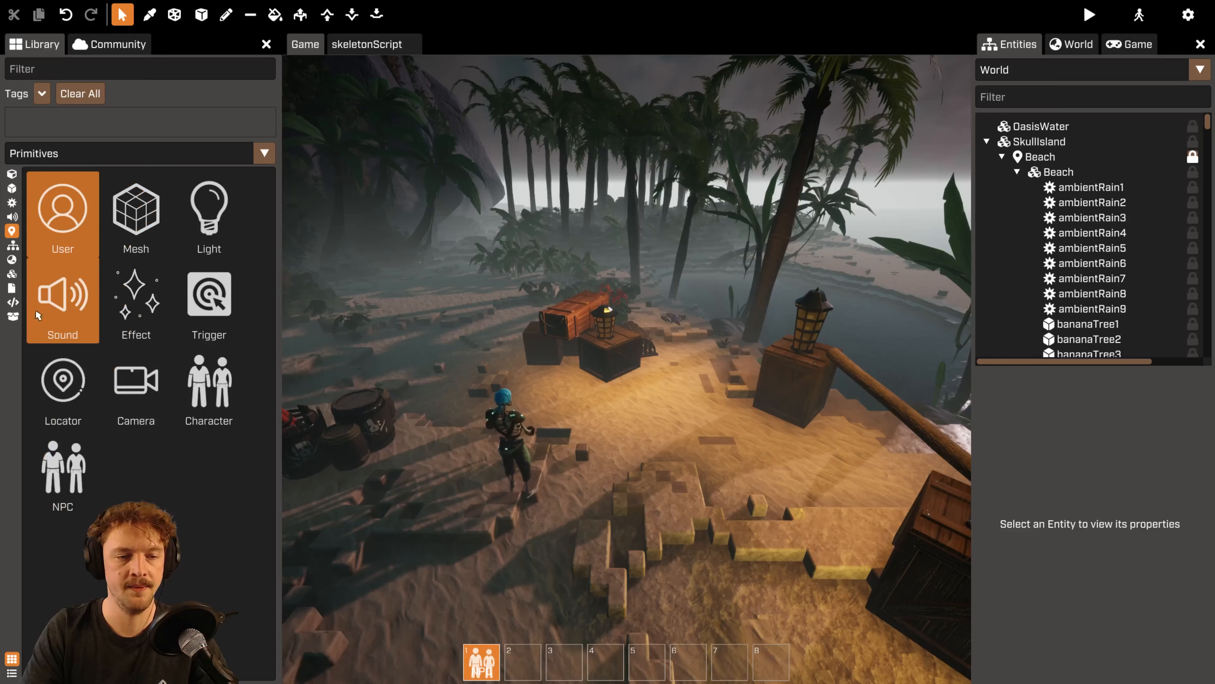
{"action": "left_click_drag", "start_coordinate": [210, 293], "coordinate": [694, 482]}
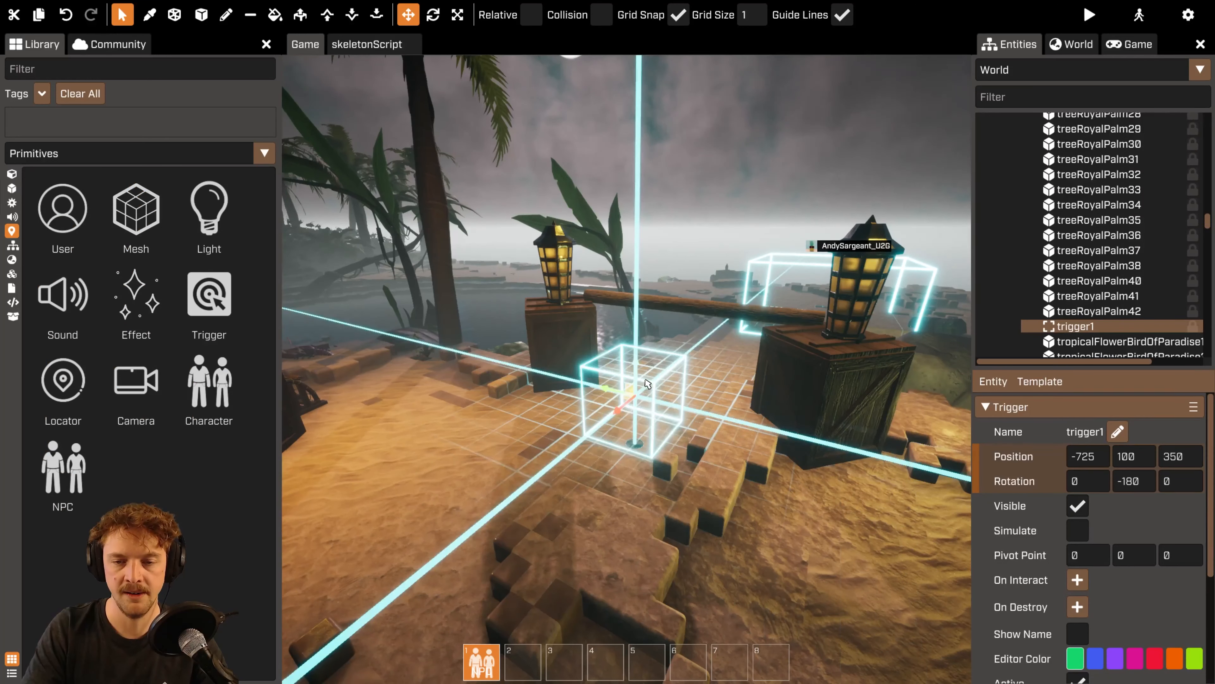
Set the new trigger's first two size values to 200 and 300.
{"action": "scroll", "coordinate": [1085, 554], "scroll_direction": "down", "scroll_amount": 3}
{"action": "scroll", "coordinate": [1086, 546], "scroll_direction": "down", "scroll_amount": 5}
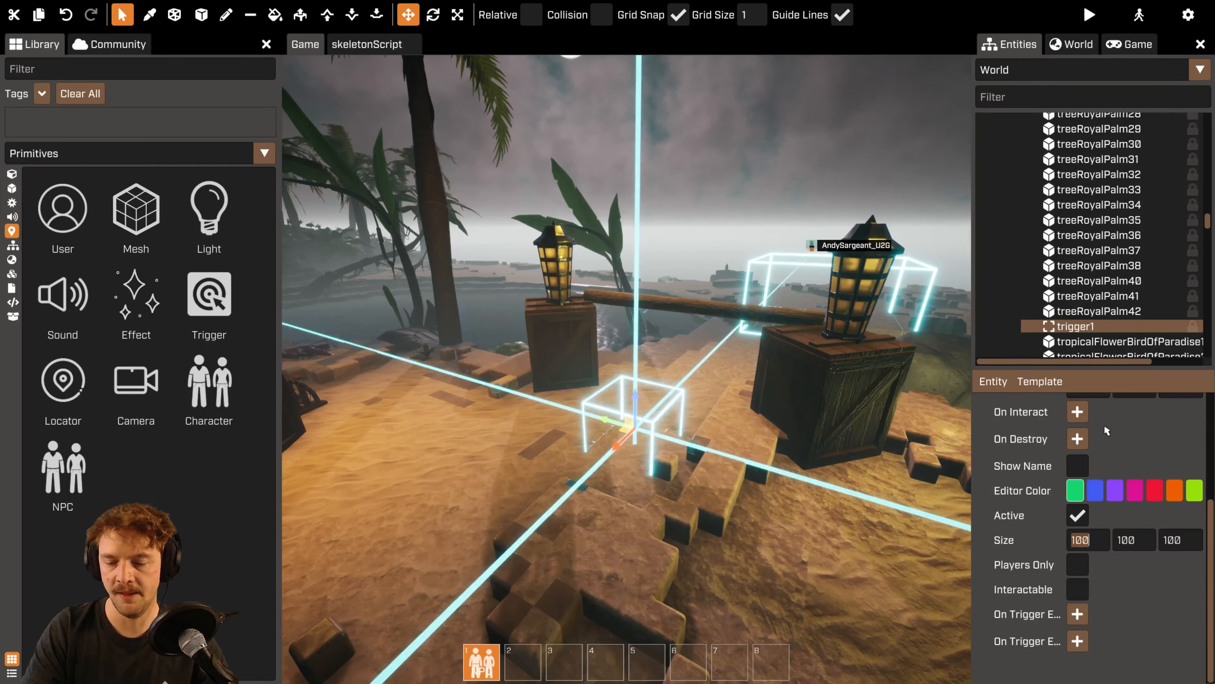
{"action": "type", "text": "200200"}
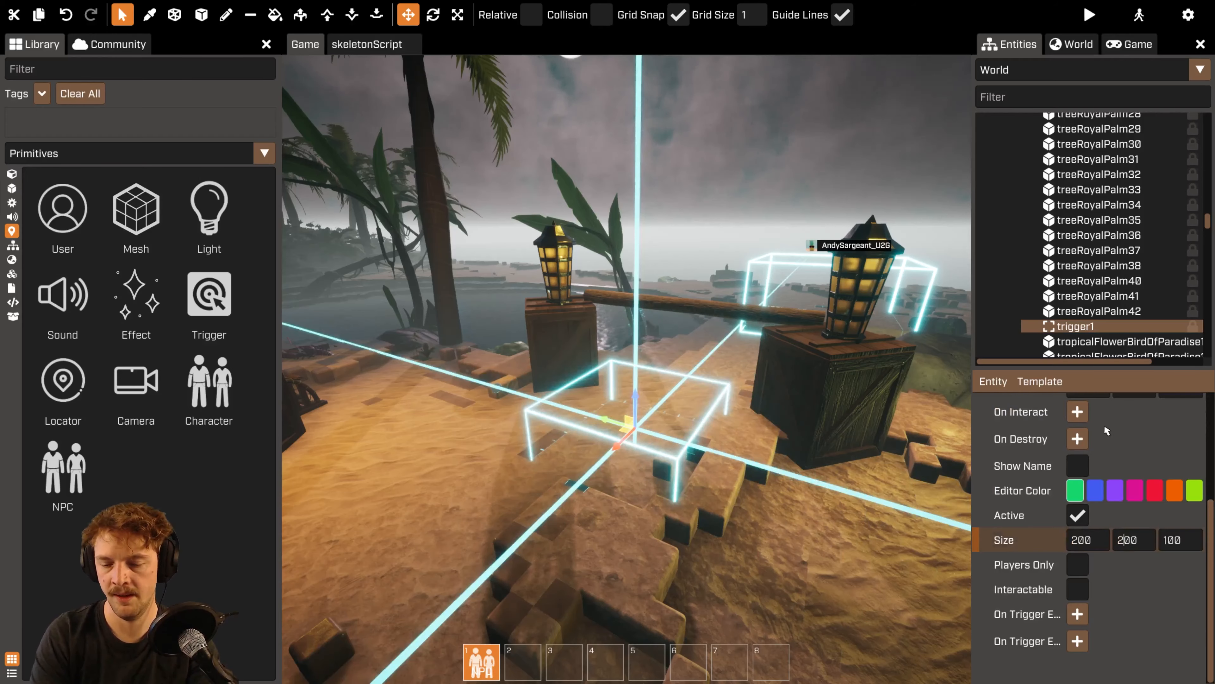
{"action": "key", "text": "BackSpace"}
{"action": "type", "text": "3"}
Adjust the new trigger's position before the gate, set its height to 200, and raise it above the sand.
{"action": "key", "text": "a"}
{"action": "right_click_drag", "start_coordinate": [783, 260], "coordinate": [783, 260]}
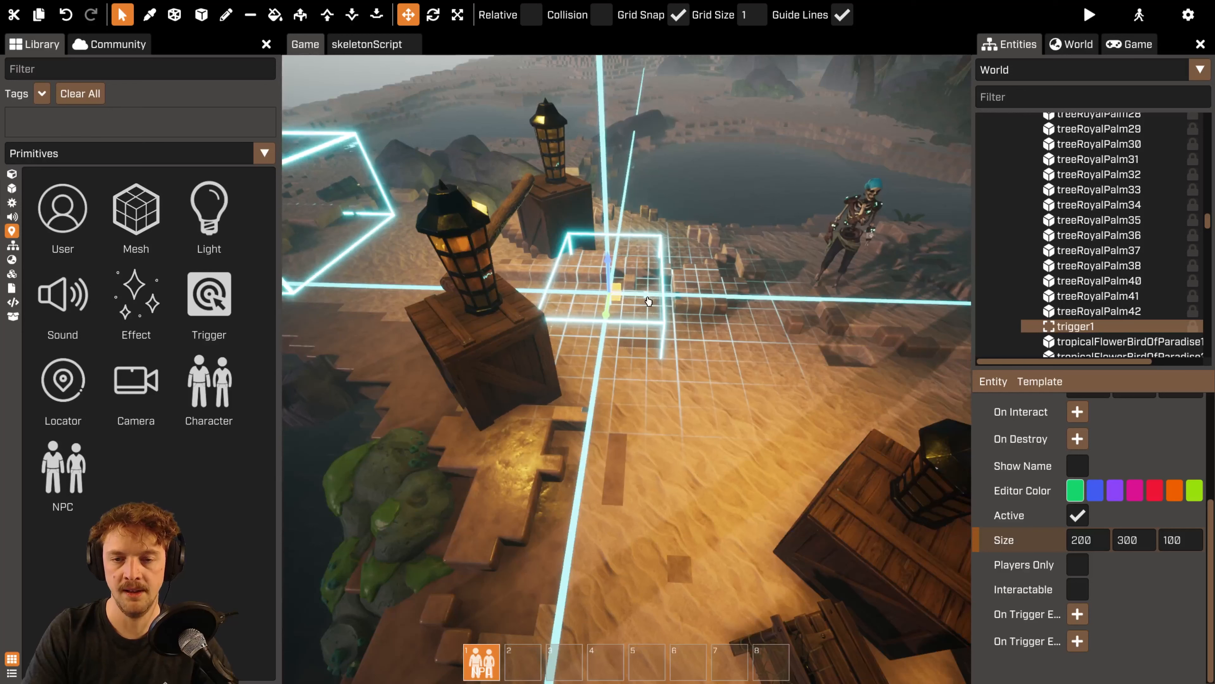
{"action": "mouse_move", "coordinate": [642, 295]}
{"action": "left_mouse_down"}
{"action": "mouse_move", "coordinate": [571, 309]}
{"action": "mouse_move", "coordinate": [652, 315]}
{"action": "left_mouse_up"}
{"action": "type", "text": "d"}
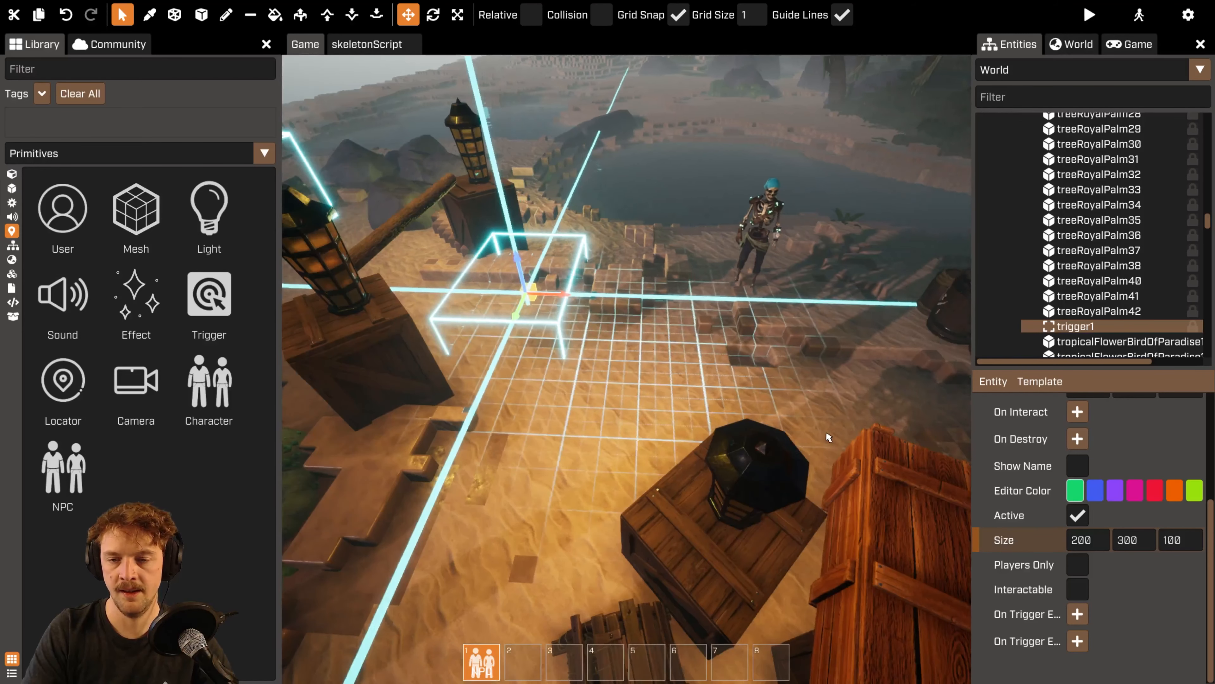
{"action": "type", "text": "200"}
{"action": "key", "text": "Return"}
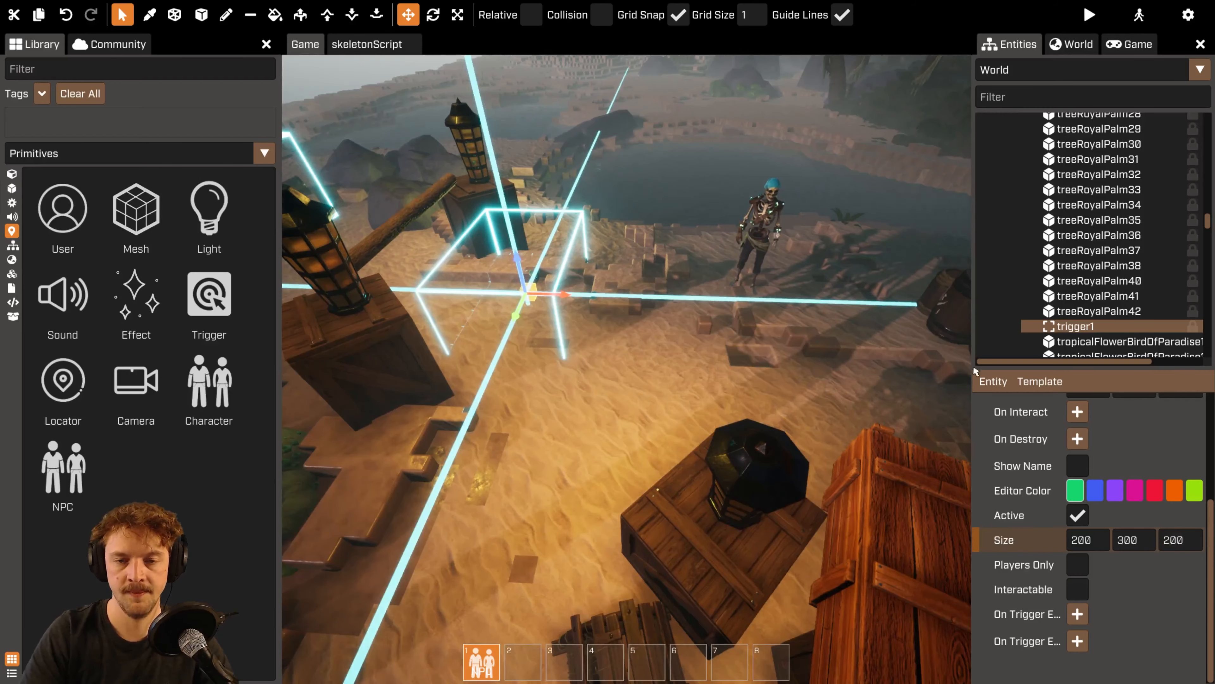
{"action": "left_click_drag", "start_coordinate": [512, 252], "coordinate": [508, 217]}
{"action": "right_click_drag", "start_coordinate": [509, 221], "coordinate": [368, 189]}
{"action": "key", "text": "d"}
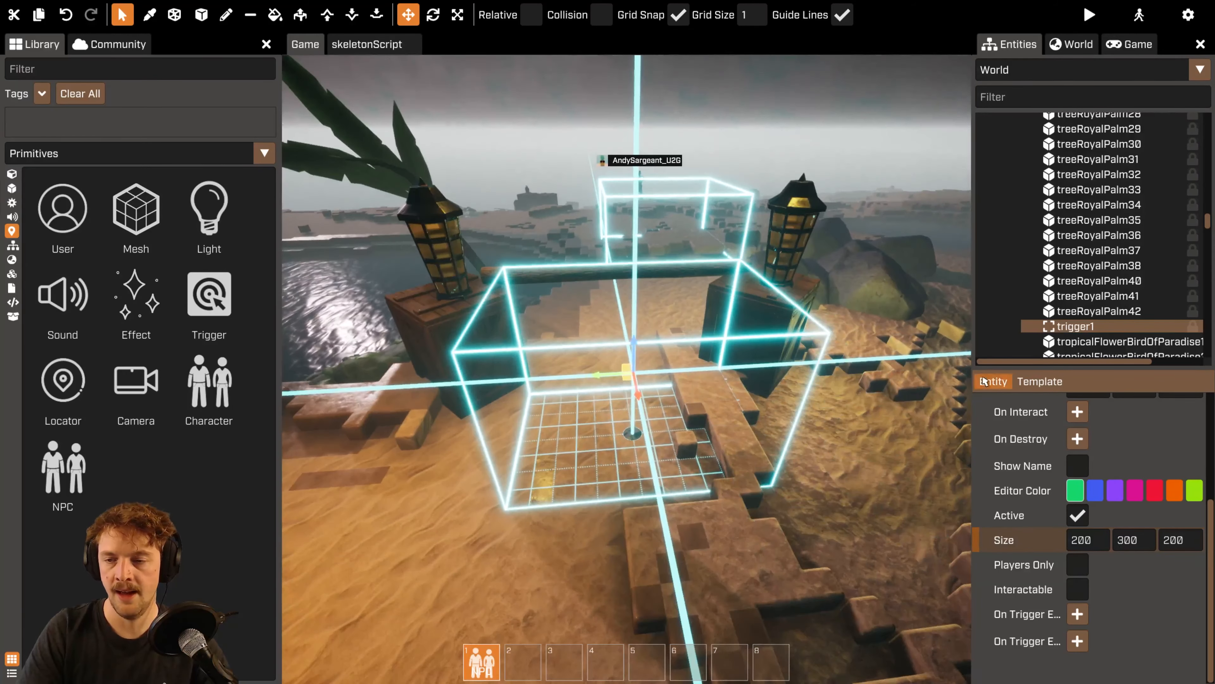
Attach a new script named npcCrouchScript to the trigger.
{"action": "left_click", "coordinate": [991, 382]}
{"action": "mouse_move", "coordinate": [1048, 408]}
{"action": "mouse_move", "coordinate": [1119, 424]}
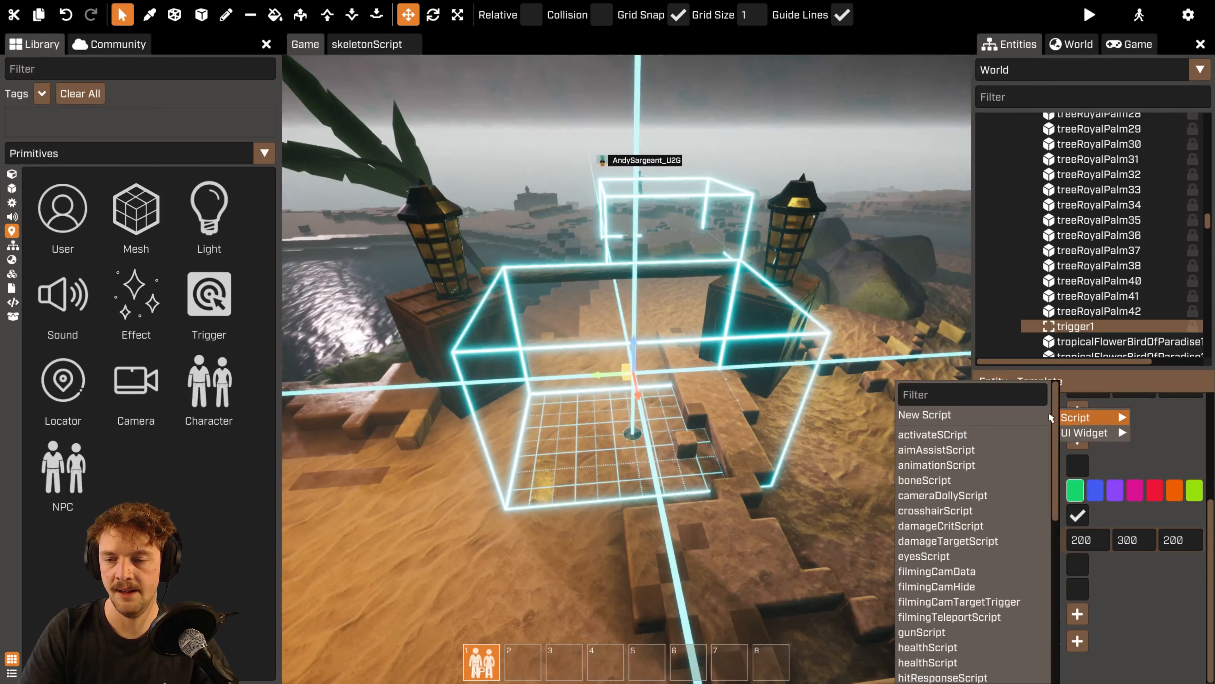
{"action": "left_click", "coordinate": [1034, 415]}
{"action": "type", "text": "np"}
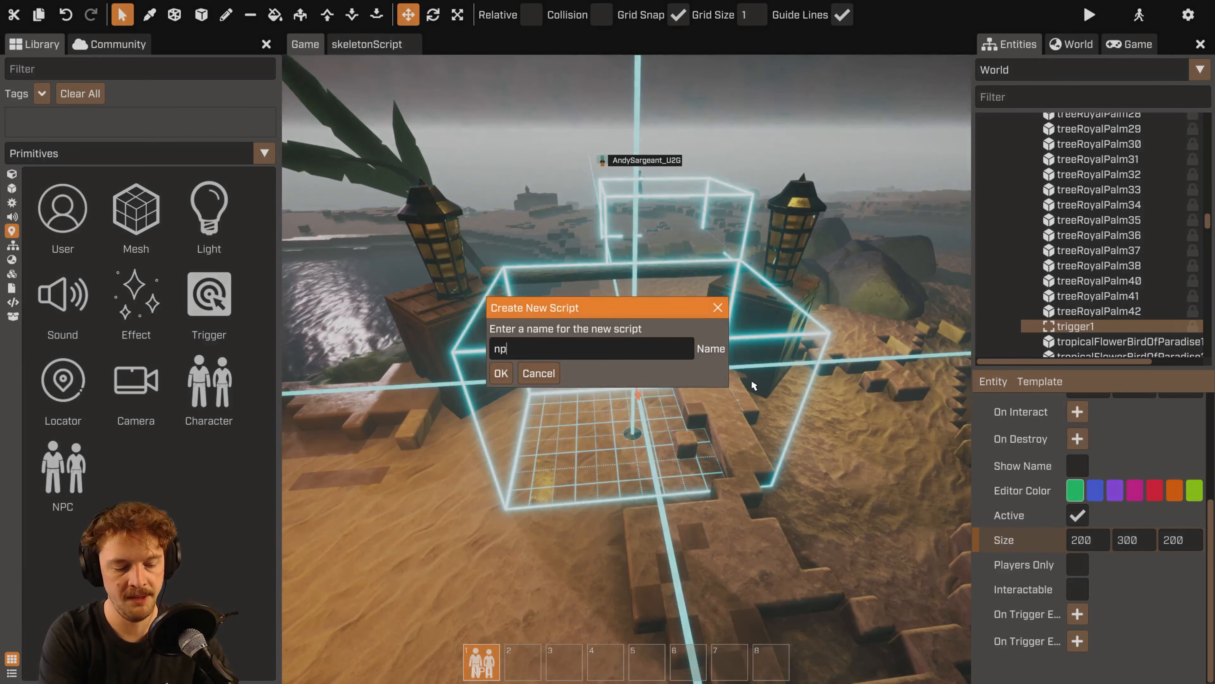
{"action": "type", "text": "cCrouchSc"}
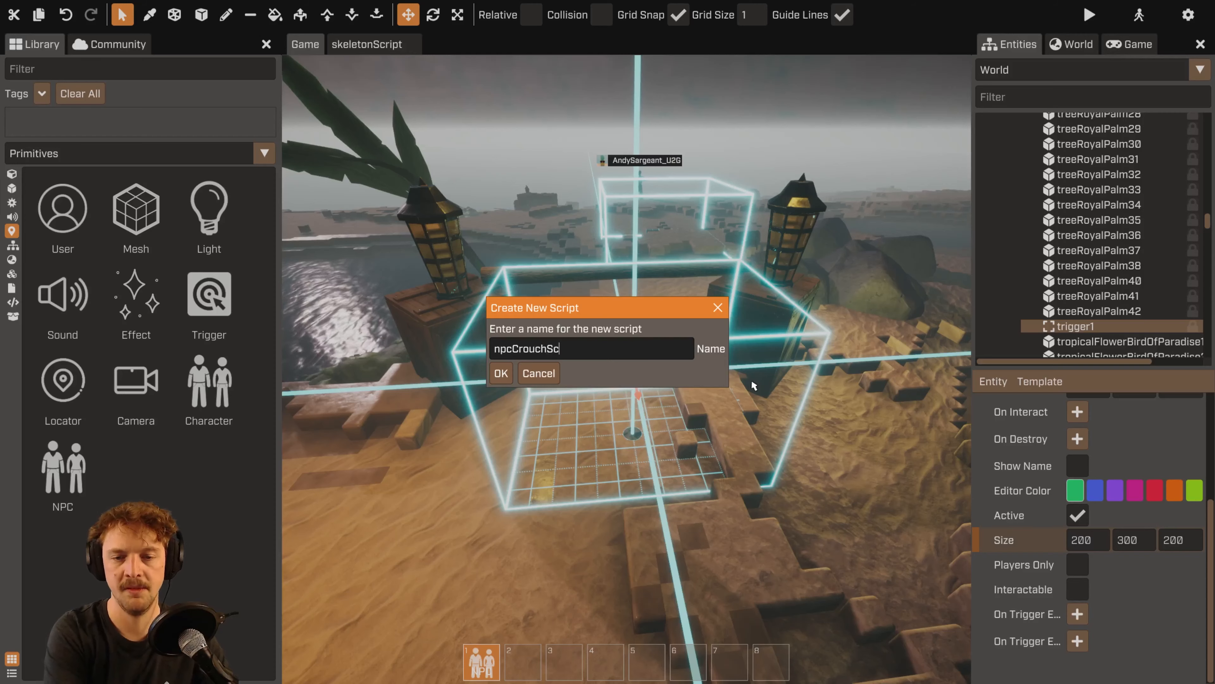
{"action": "type", "text": "ript"}
{"action": "key", "text": "Return"}
{"action": "scroll", "coordinate": [1155, 641], "scroll_direction": "down", "scroll_amount": 1}
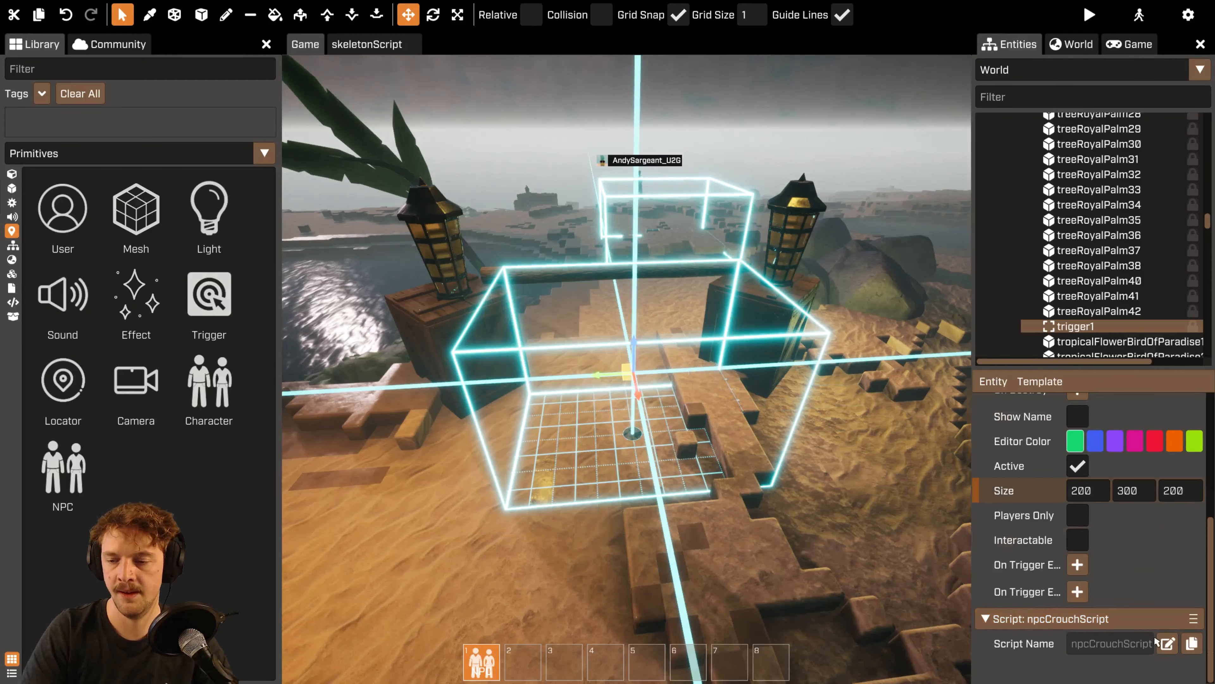
Open npcCrouchScript and rename its Init function to EntityEnteredTrigger, adding an empty line for the function body.
{"action": "left_click", "coordinate": [1159, 643]}
{"action": "left_click", "coordinate": [440, 232]}
{"action": "double_click", "coordinate": [483, 217]}
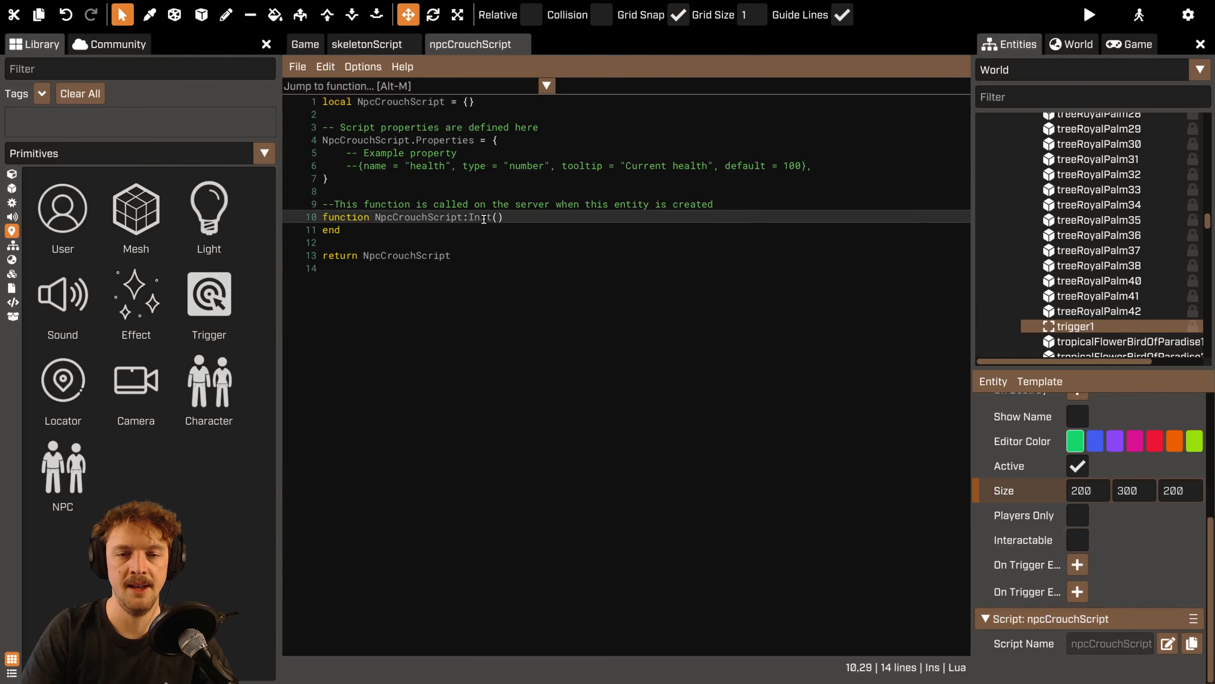
{"action": "key", "text": "BackSpace"}
{"action": "key", "text": "Escape"}
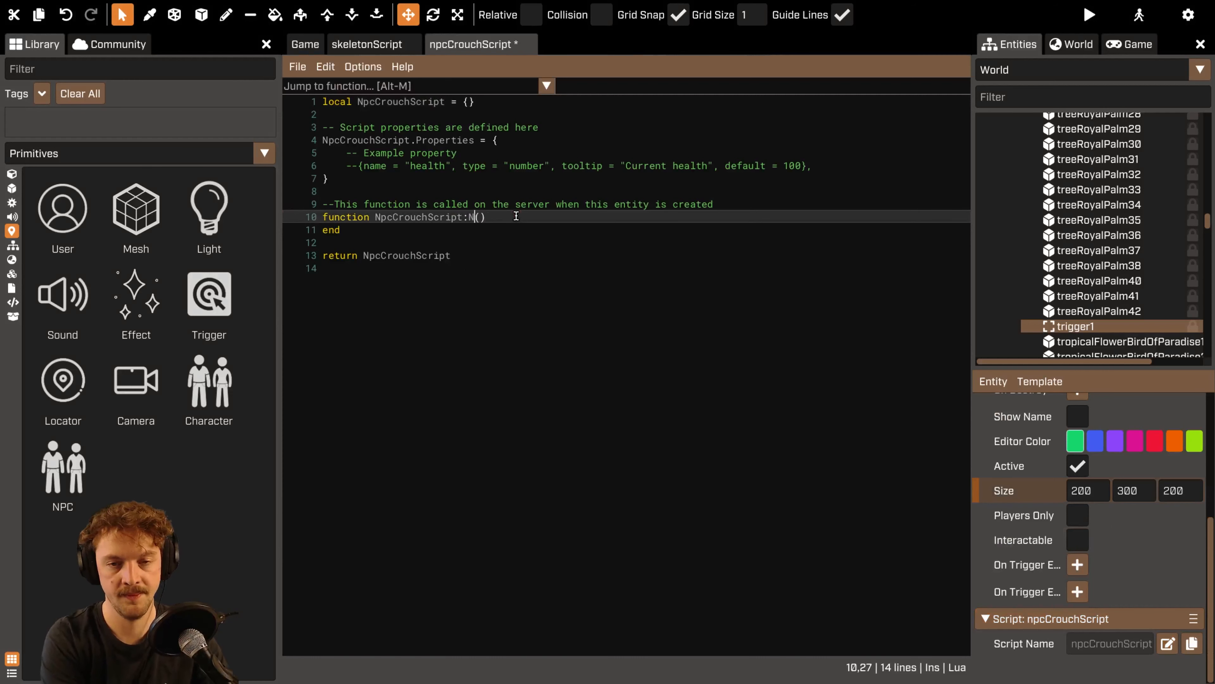
{"action": "type", "text": "EntityEnteredTrigger"}
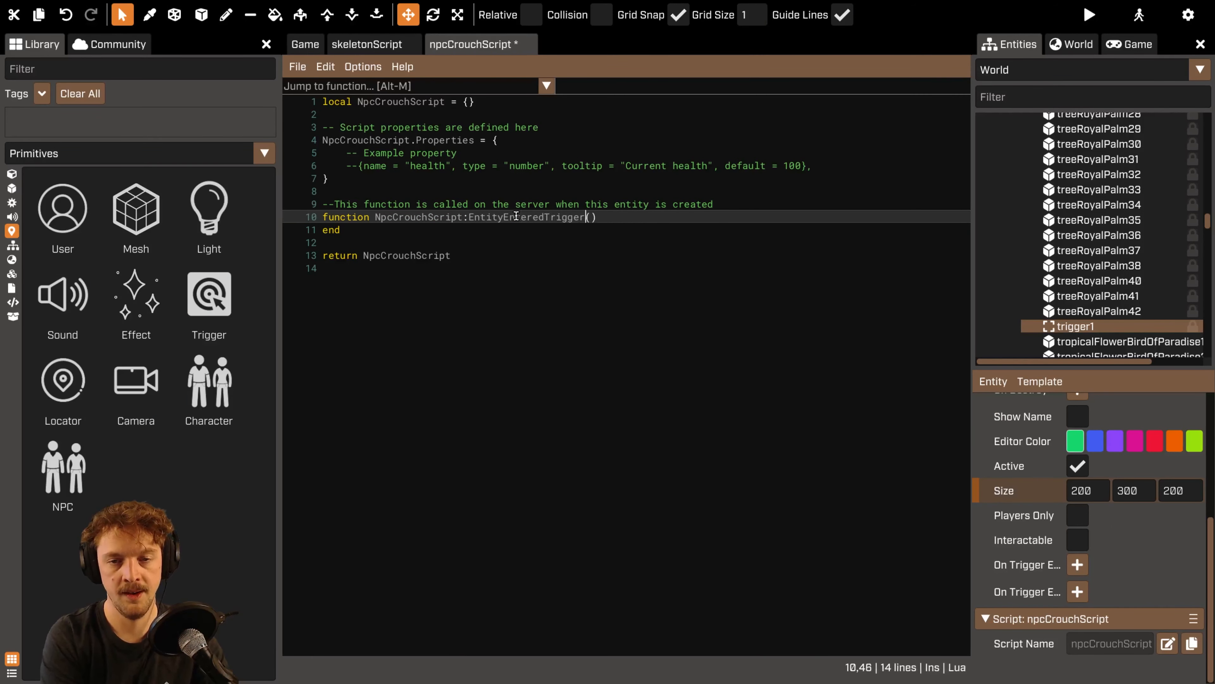
{"action": "key", "text": "Return"}
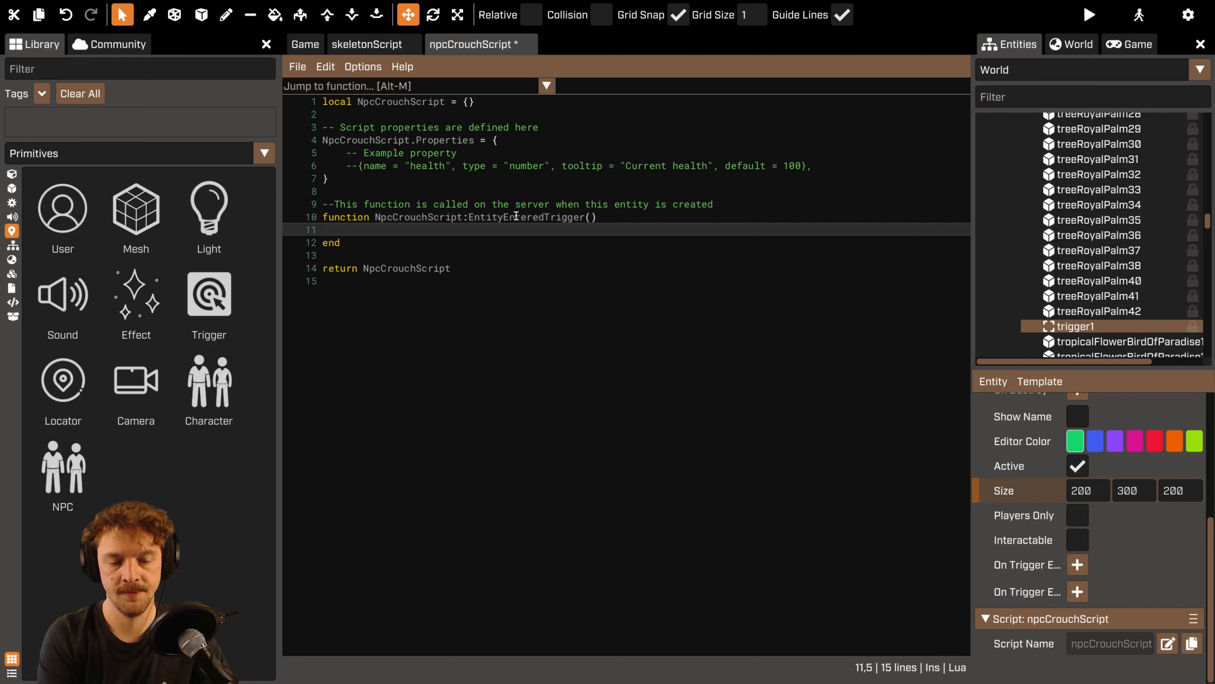
Start an if statement in the EntityEnteredTrigger function body and give the function a parameter named other.
{"action": "type", "text": "if"}
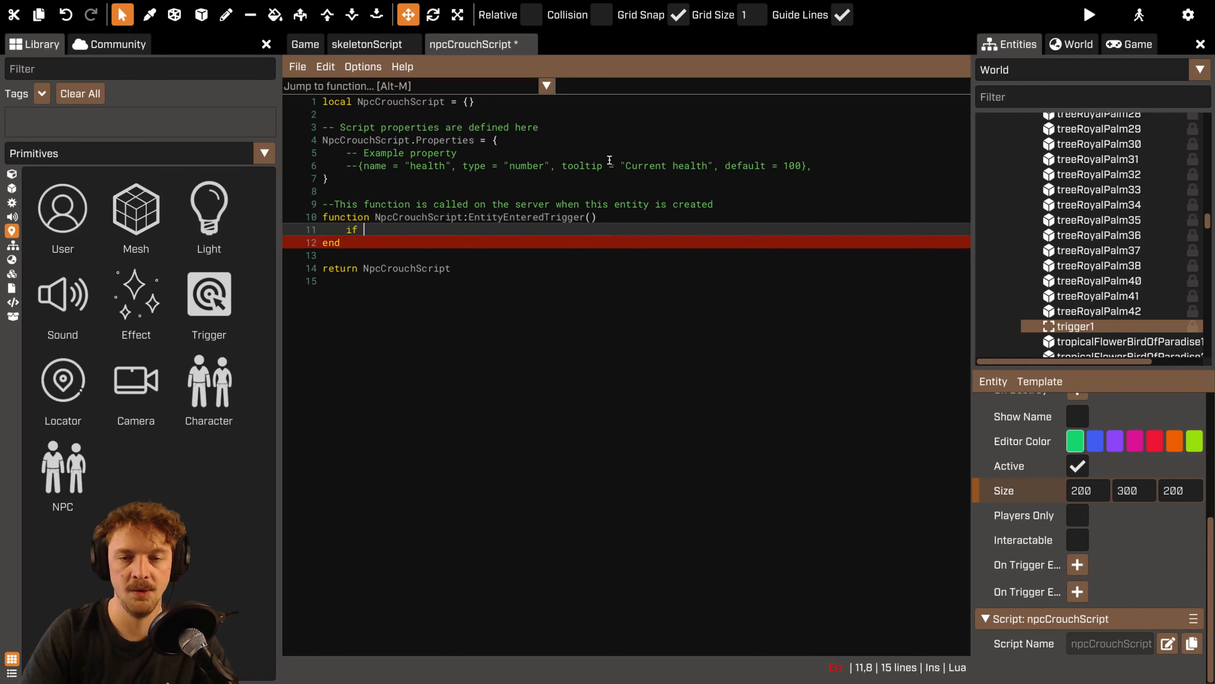
{"action": "left_click", "coordinate": [591, 218]}
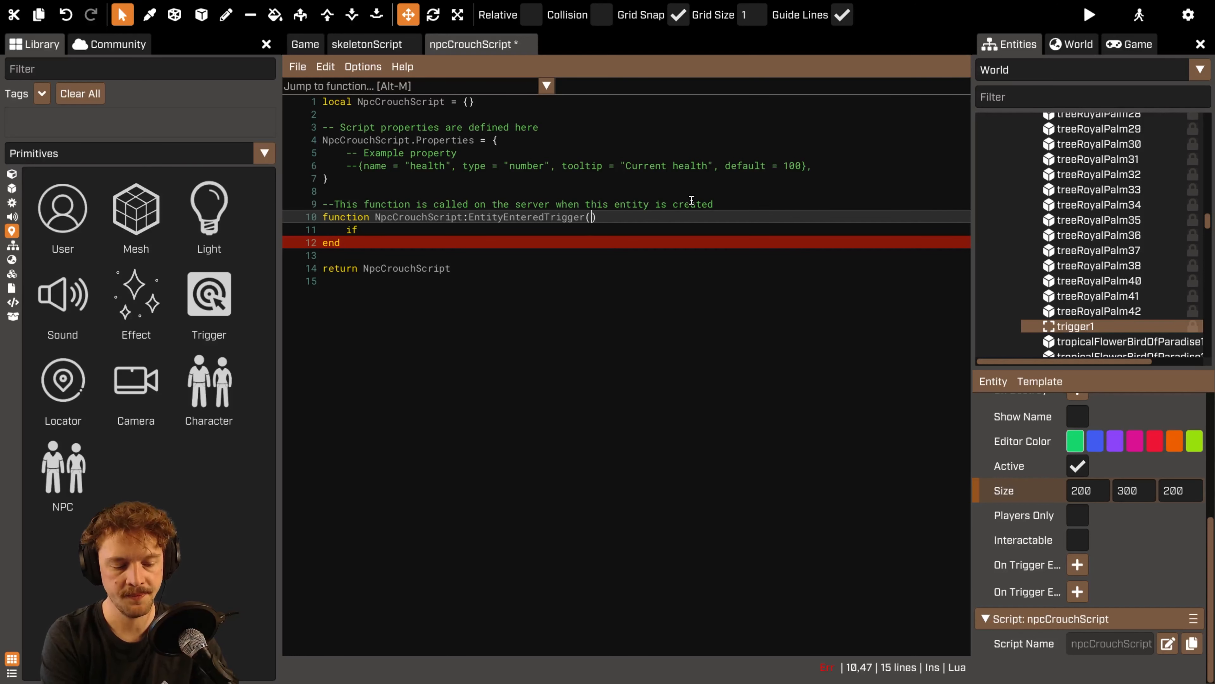
{"action": "type", "text": "other"}
{"action": "key", "text": "Down"}
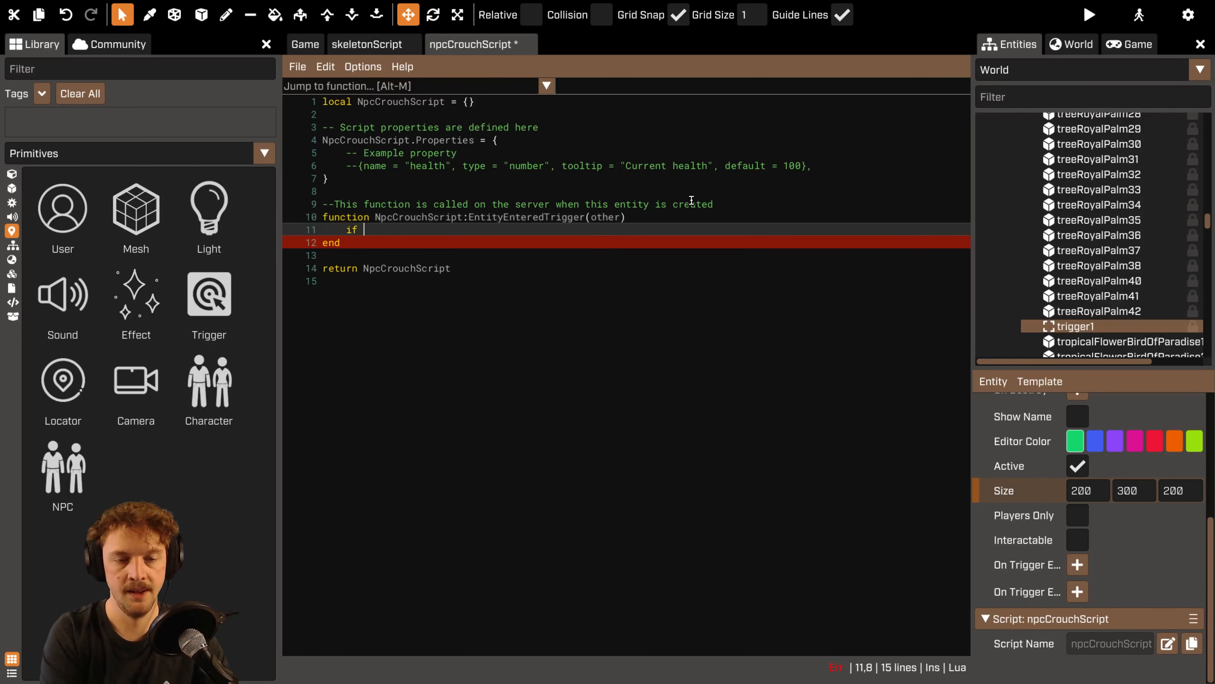
Complete the condition as "if other:IsA(NPC) then" and close the block with end.
{"action": "type", "text": "other:IsA"}
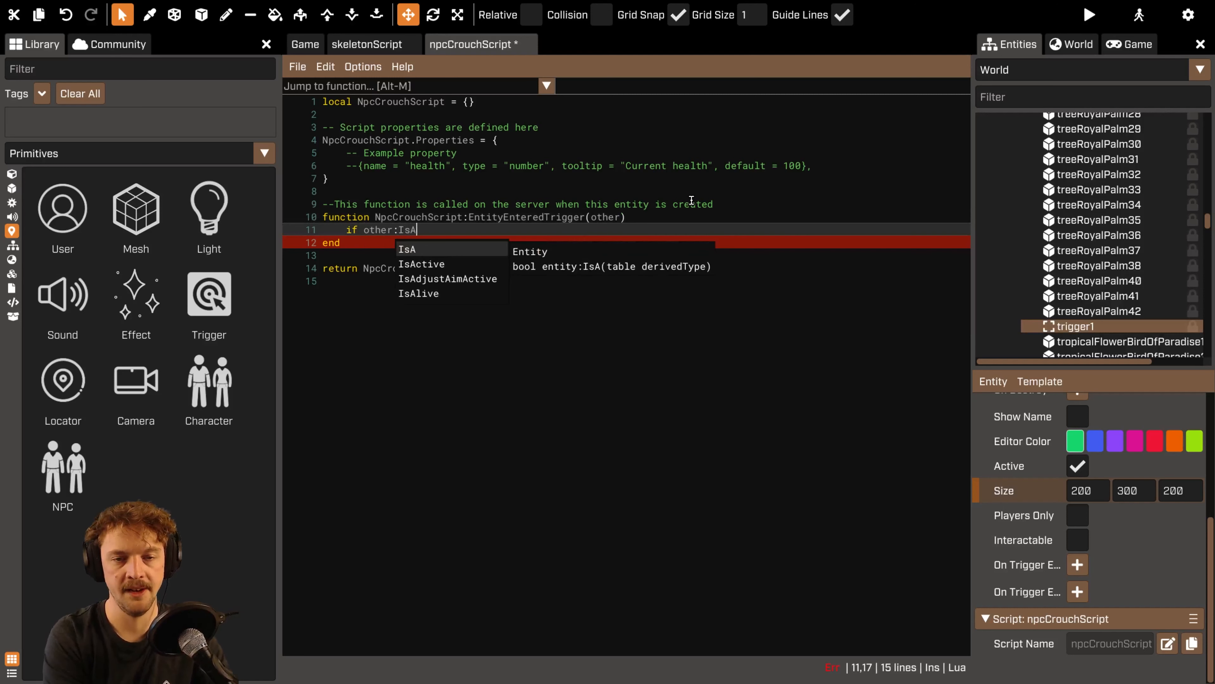
{"action": "type", "text": "(NPC"}
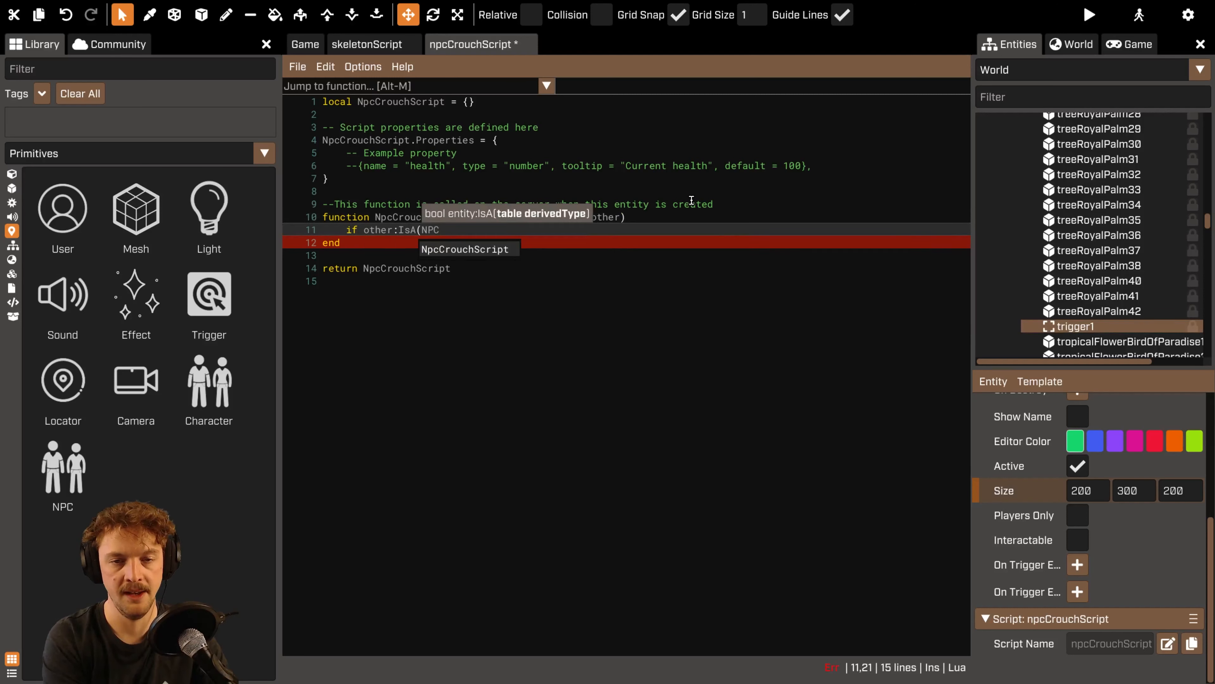
{"action": "key", "text": "BackSpace"}
{"action": "key", "text": "BackSpace"}
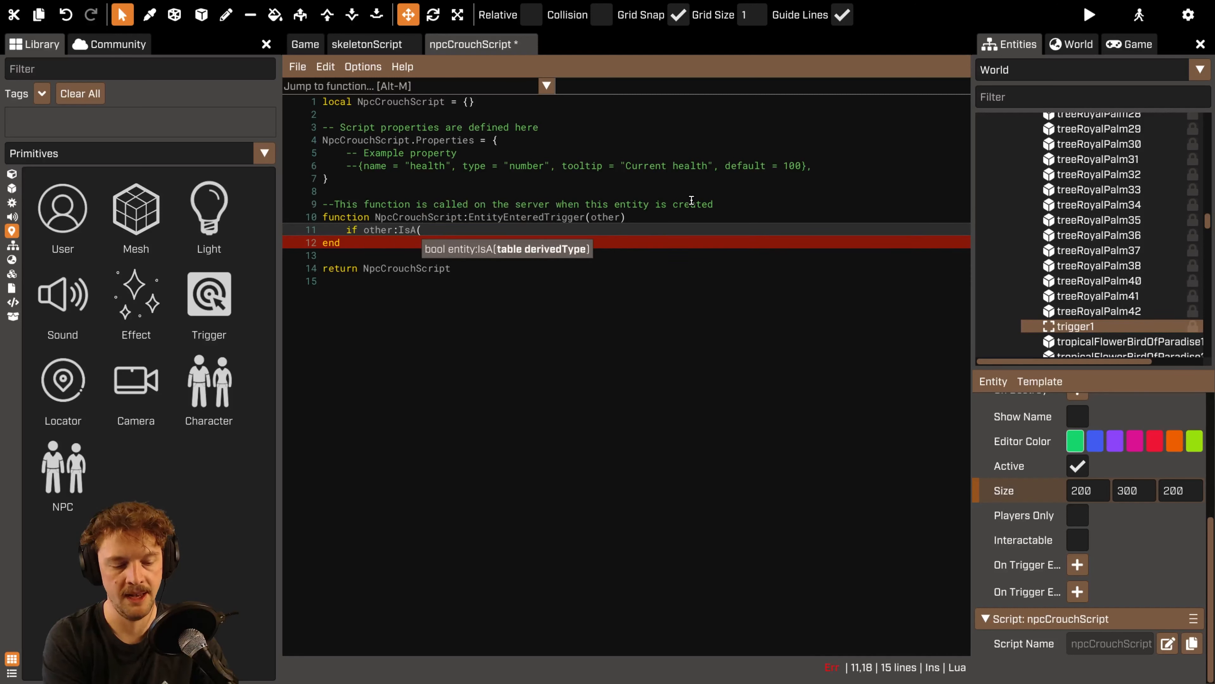
{"action": "type", "text": "Char"}
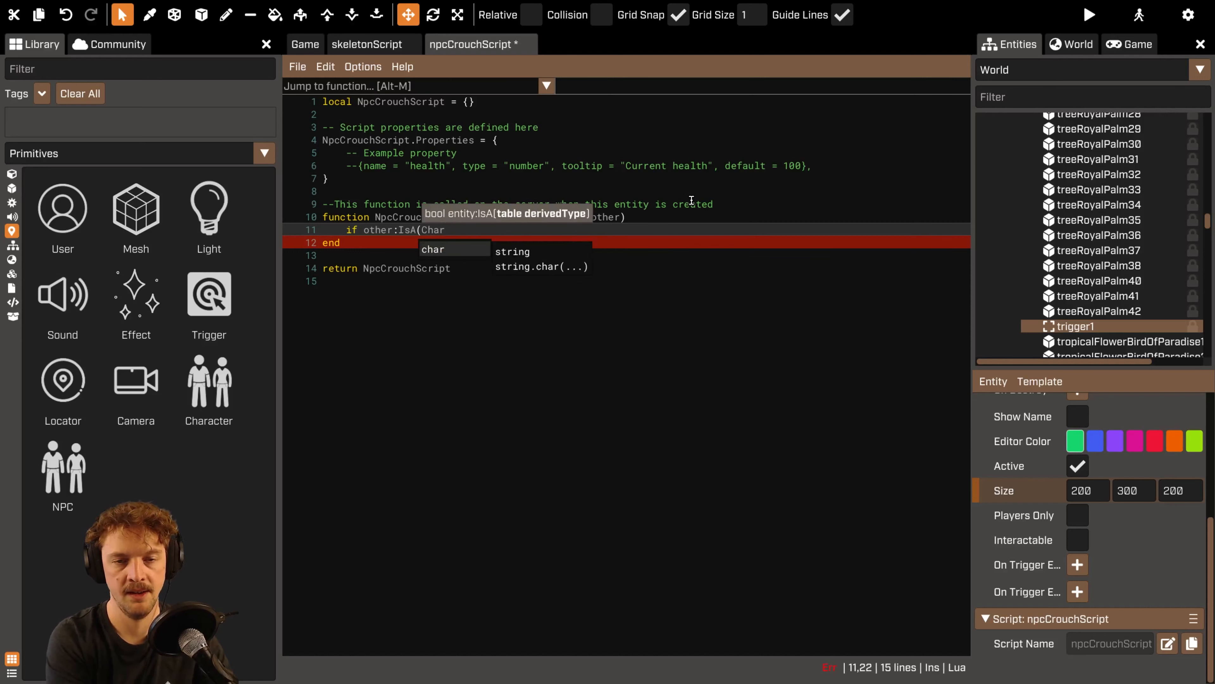
{"action": "key", "text": "BackSpace"}
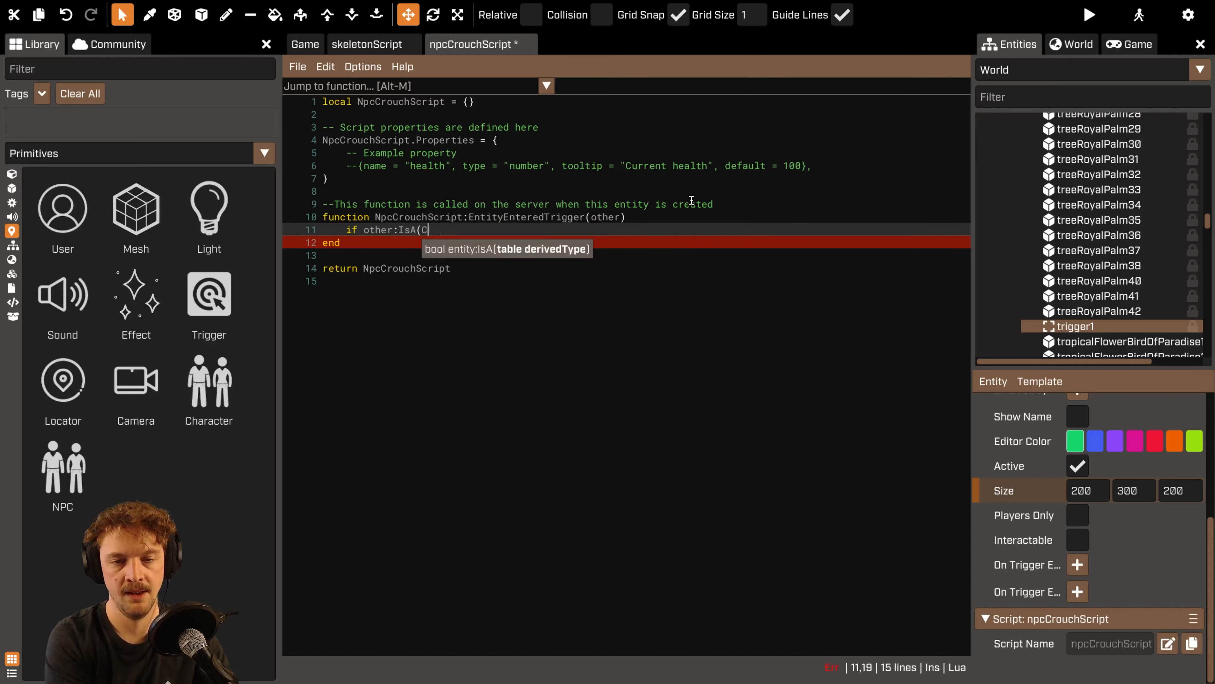
{"action": "type", "text": "NPC"}
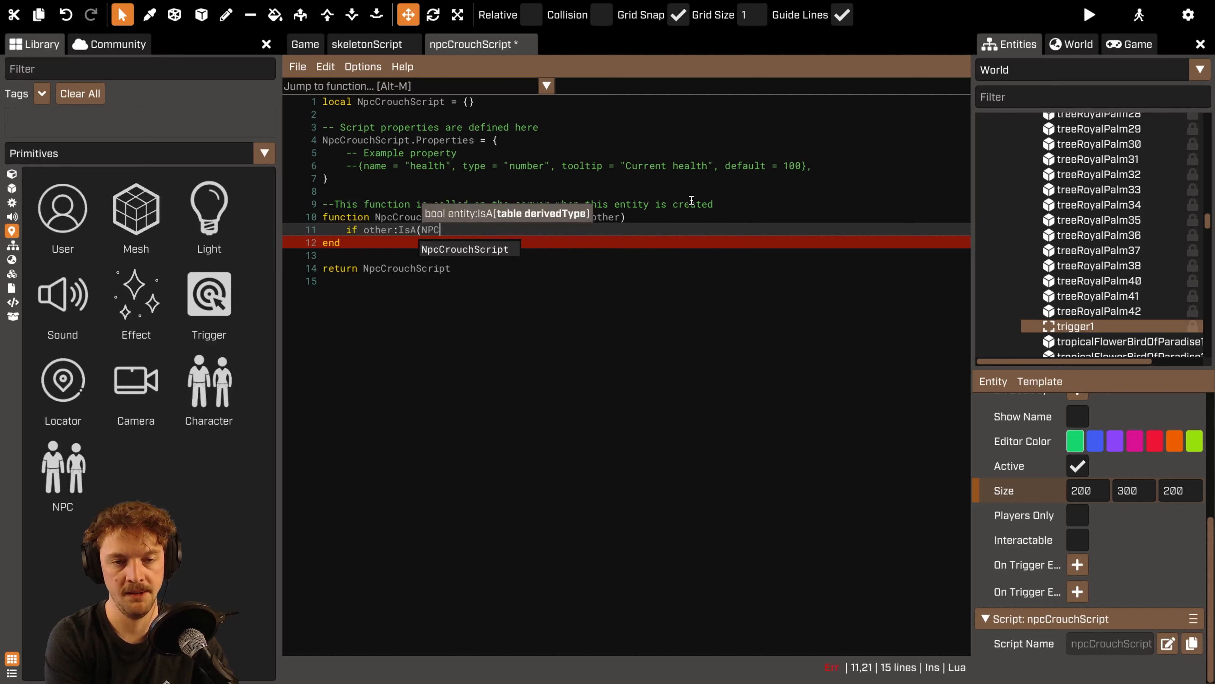
{"action": "type", "text": ") then"}
{"action": "key", "text": "Return"}
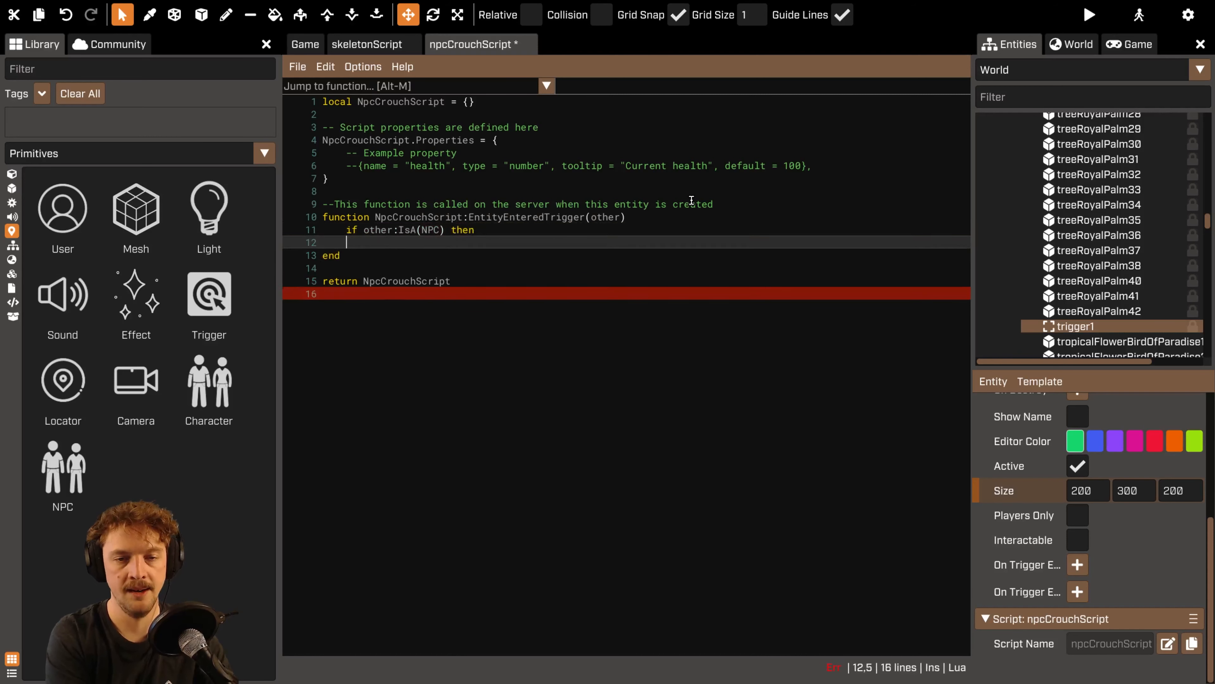
{"action": "key", "text": "Return"}
{"action": "type", "text": "end"}
Call other:SetCrouching(true) inside the if block and save npcCrouchScript.
{"action": "key", "text": "Up"}
{"action": "type", "text": "o"}
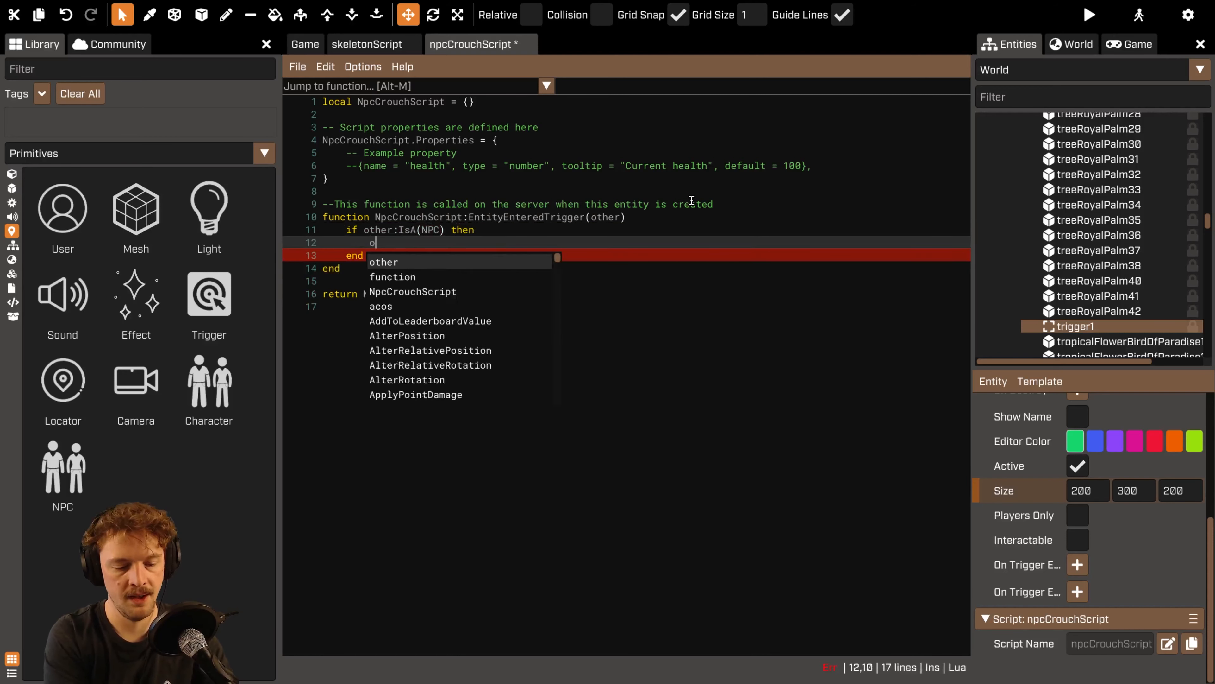
{"action": "type", "text": "ther:SetCrouching"}
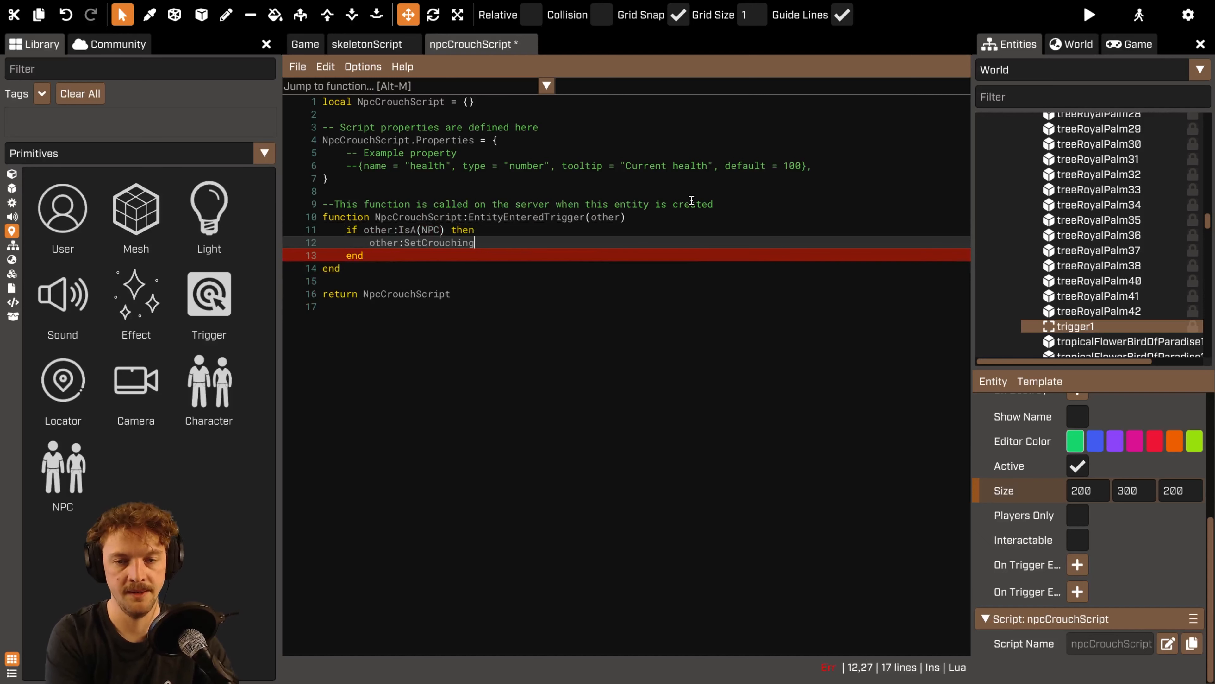
{"action": "type", "text": "(true)"}
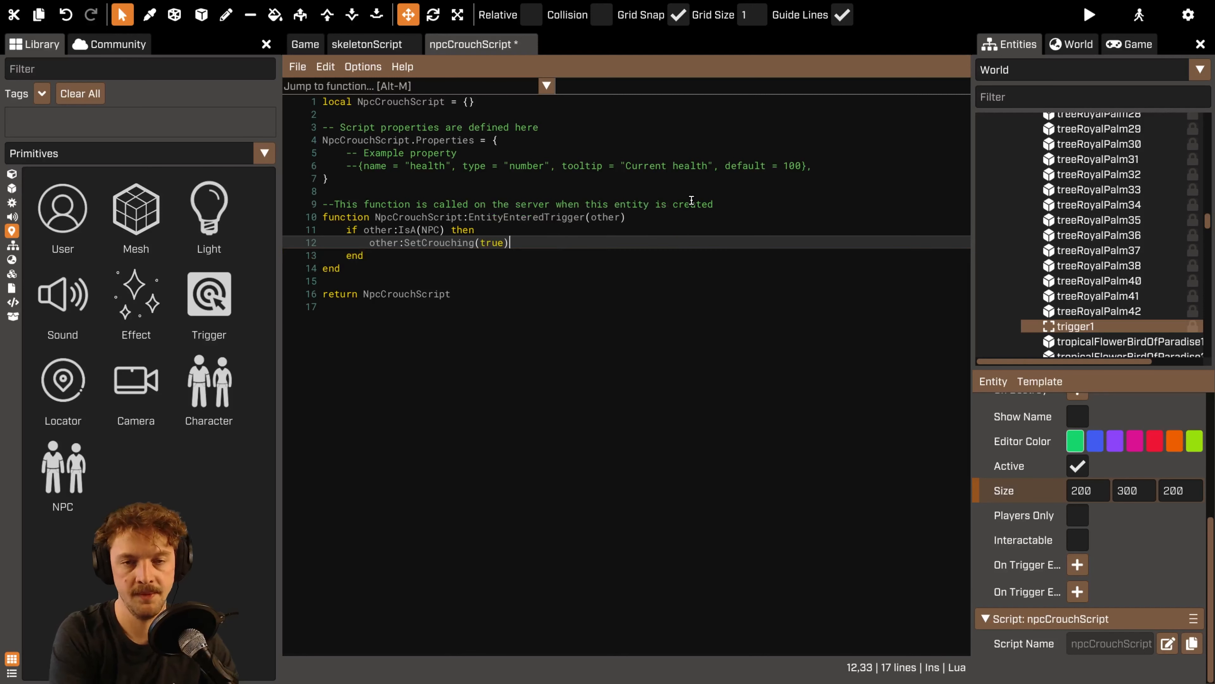
{"action": "key", "text": "ctrl+s"}
Examine the Wait and MoveToPosition lines in skeletonScript and compare them with npcCrouchScript.
{"action": "left_click", "coordinate": [365, 46]}
{"action": "left_click", "coordinate": [579, 294]}
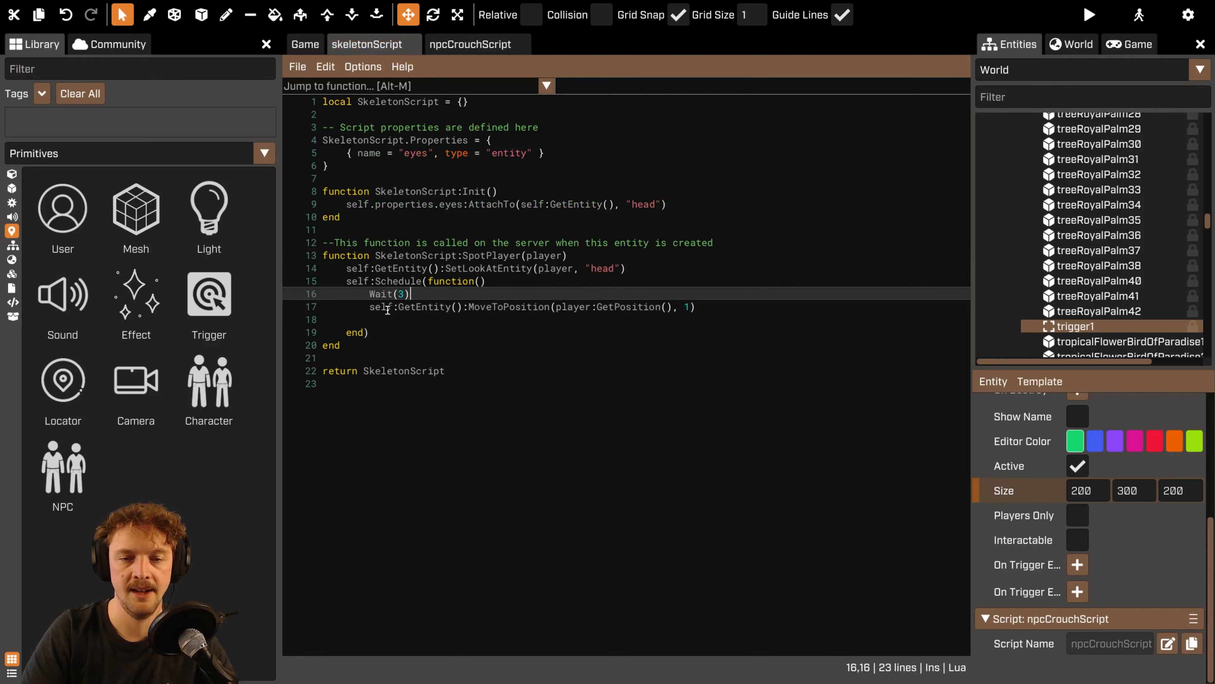
{"action": "left_click", "coordinate": [375, 316]}
{"action": "left_click", "coordinate": [470, 44]}
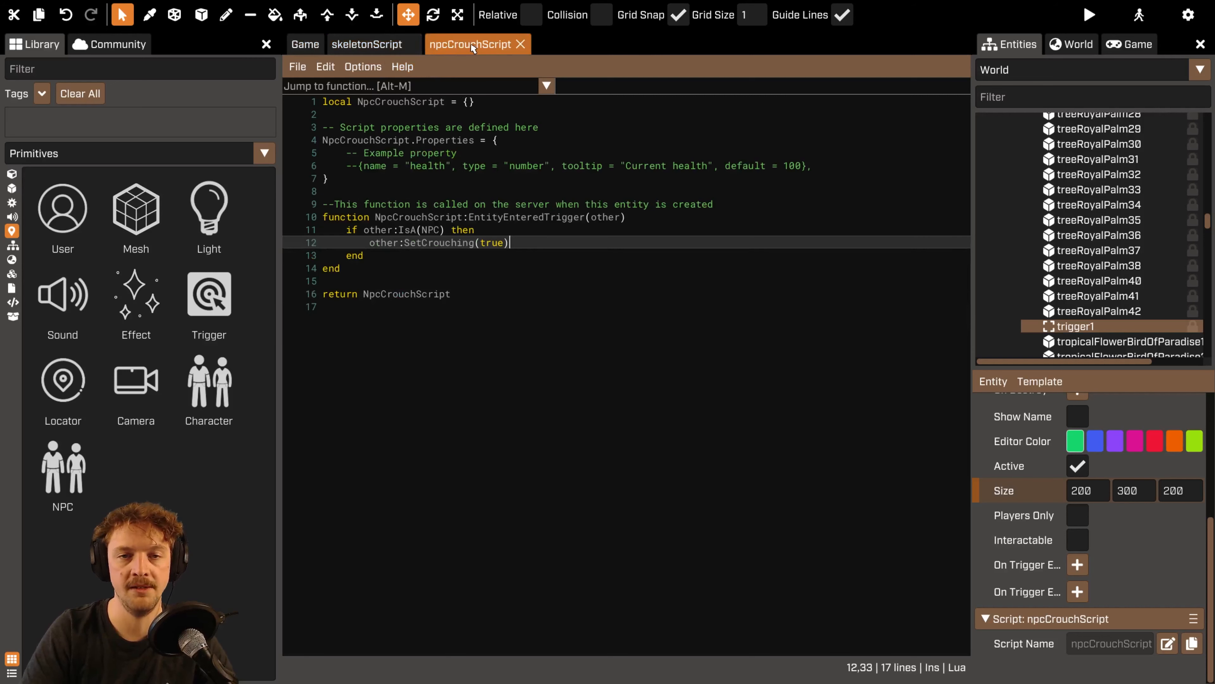
{"action": "left_click", "coordinate": [365, 44]}
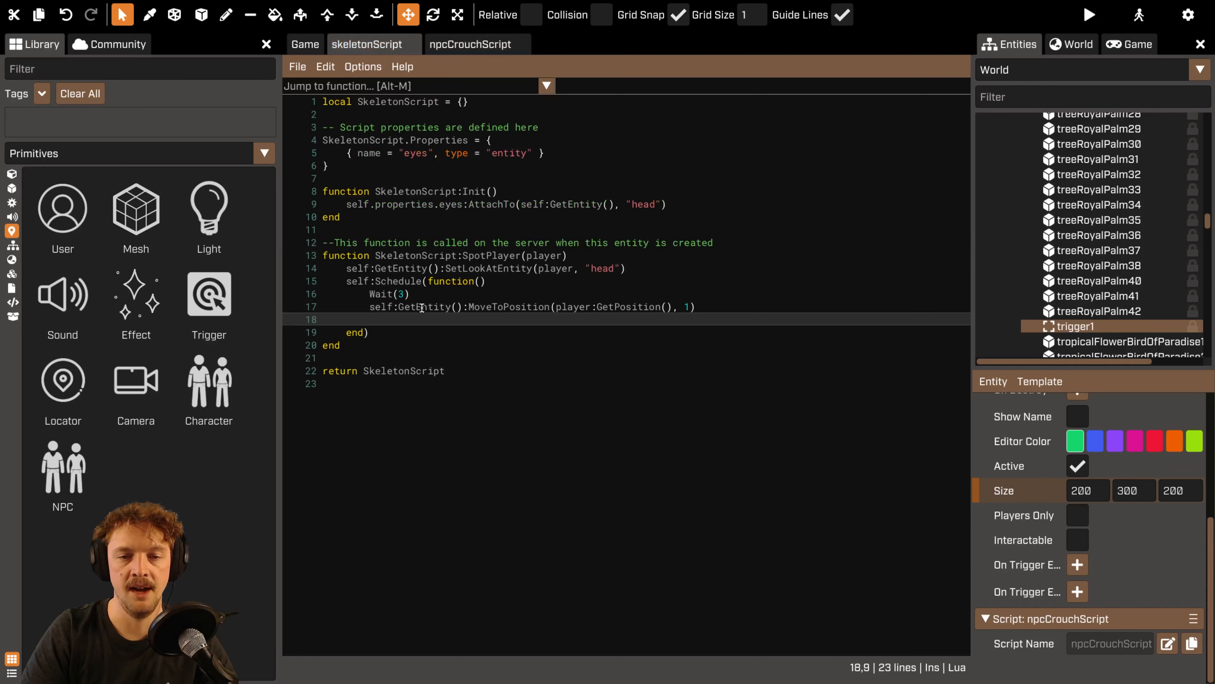
{"action": "left_click_drag", "start_coordinate": [370, 298], "coordinate": [424, 298]}
{"action": "left_click", "coordinate": [434, 328]}
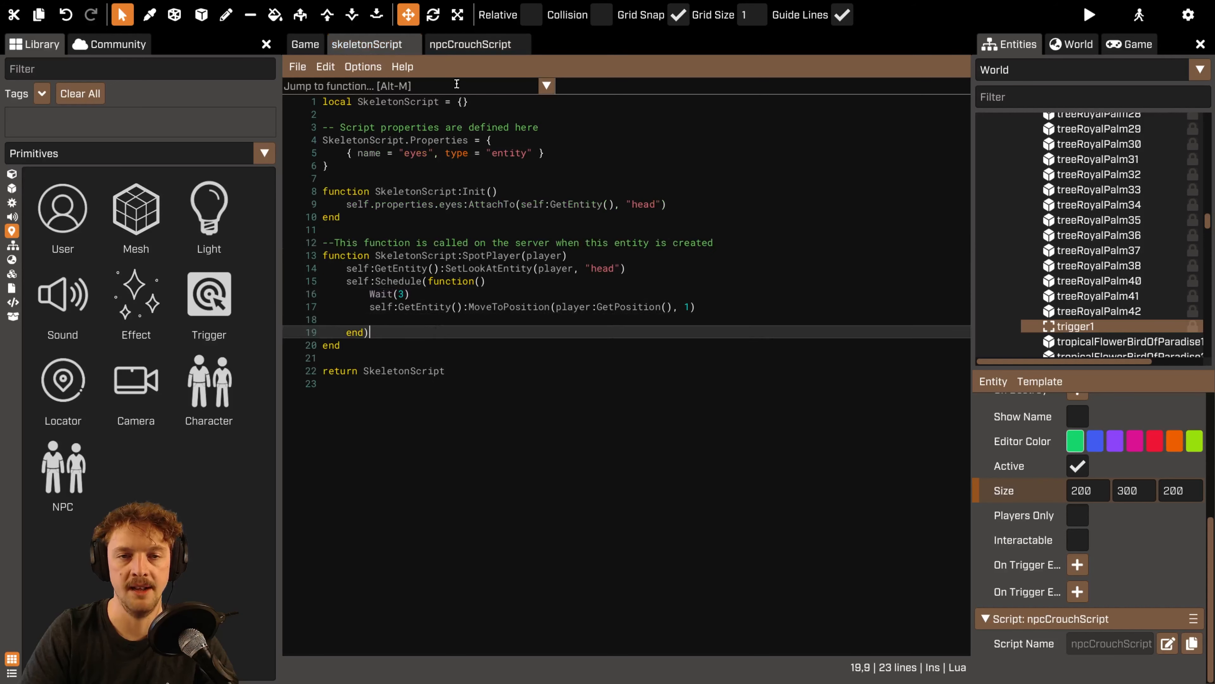
{"action": "left_click", "coordinate": [467, 46]}
Return to the game view and move the trigger box so that it sits around the log gate.
{"action": "left_click", "coordinate": [305, 44]}
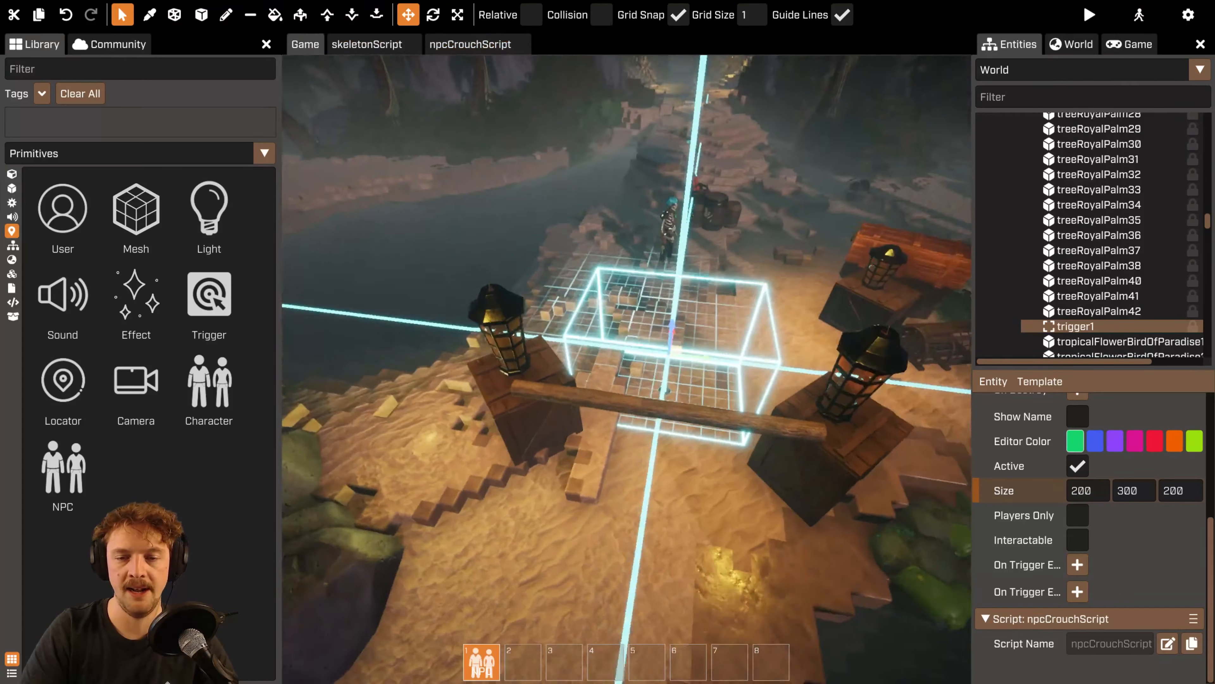
{"action": "right_click_drag", "start_coordinate": [626, 369], "coordinate": [484, 383]}
{"action": "key", "text": "d"}
{"action": "left_click_drag", "start_coordinate": [672, 367], "coordinate": [545, 364]}
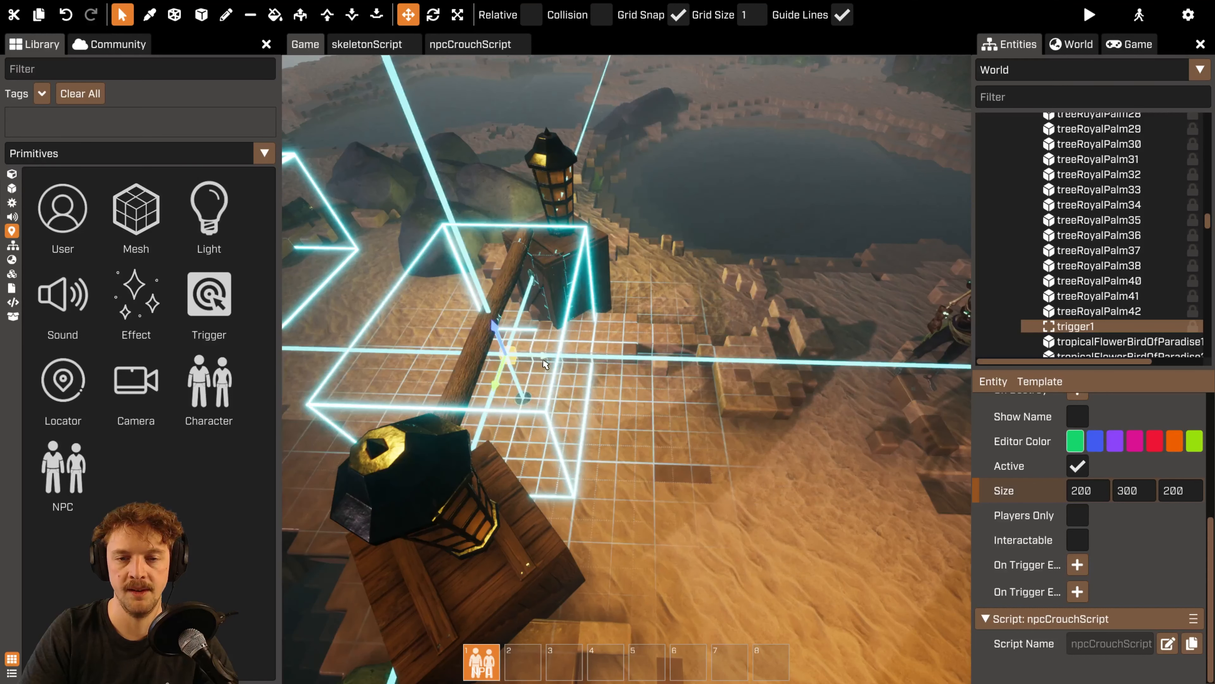
{"action": "key", "text": "a"}
{"action": "right_click_drag", "start_coordinate": [544, 364], "coordinate": [671, 368]}
Bind the trigger's enter event to trigger1, using npcCrouchScript and its EntityEnteredTrigger function.
{"action": "left_click", "coordinate": [1076, 565]}
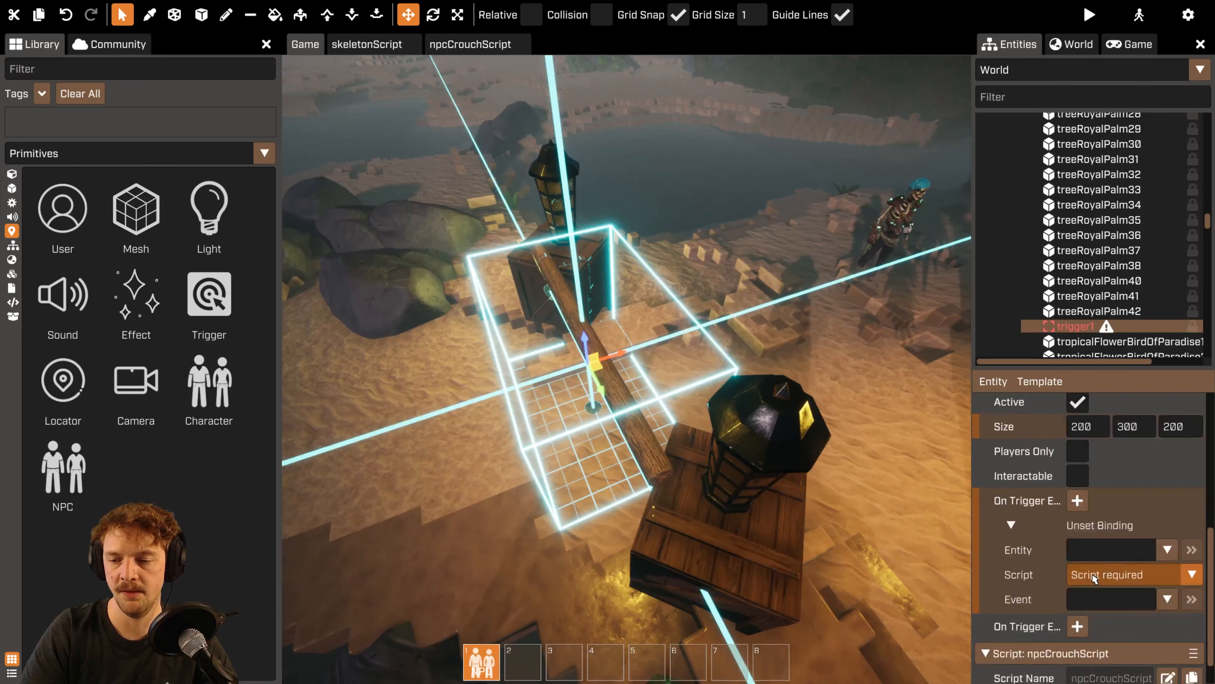
{"action": "scroll", "coordinate": [1072, 527], "scroll_direction": "down", "scroll_amount": 2}
{"action": "left_click_drag", "start_coordinate": [1066, 419], "coordinate": [1110, 515]}
{"action": "left_click", "coordinate": [1150, 586]}
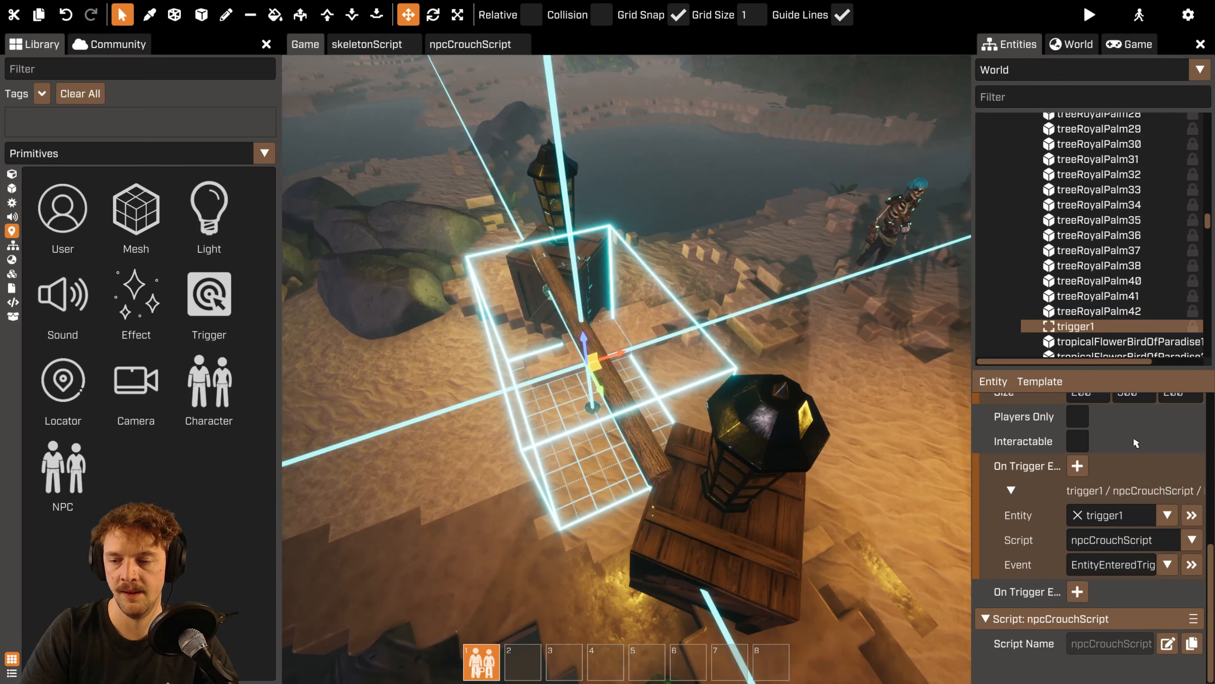
{"action": "right_click_drag", "start_coordinate": [380, 231], "coordinate": [479, 230]}
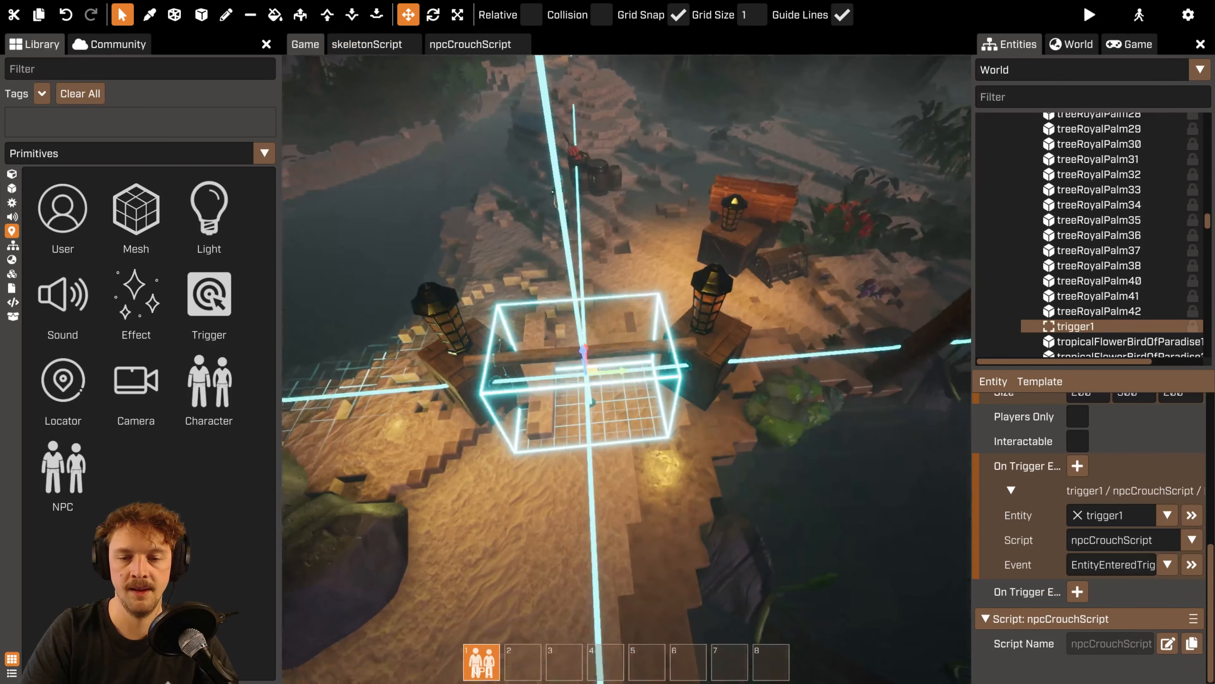
Duplicate the whole EntityEnteredTrigger function below the original in npcCrouchScript.
{"action": "left_click", "coordinate": [495, 44]}
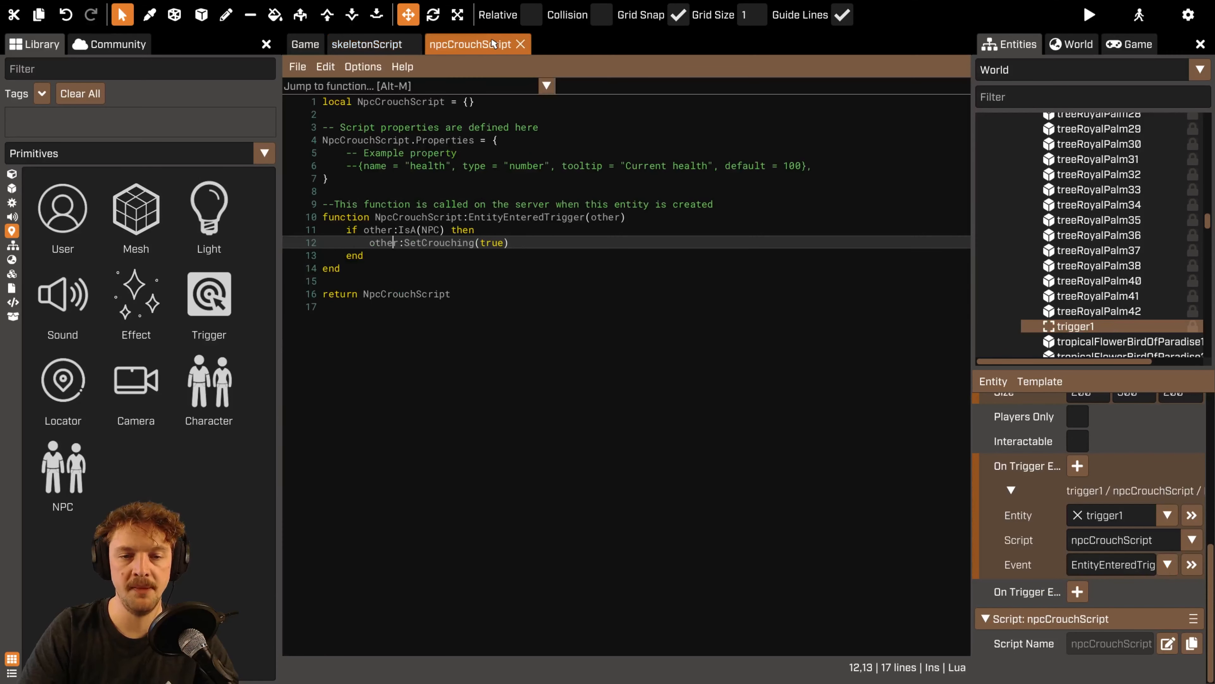
{"action": "left_click_drag", "start_coordinate": [367, 278], "coordinate": [306, 217]}
{"action": "key", "text": "ctrl+c"}
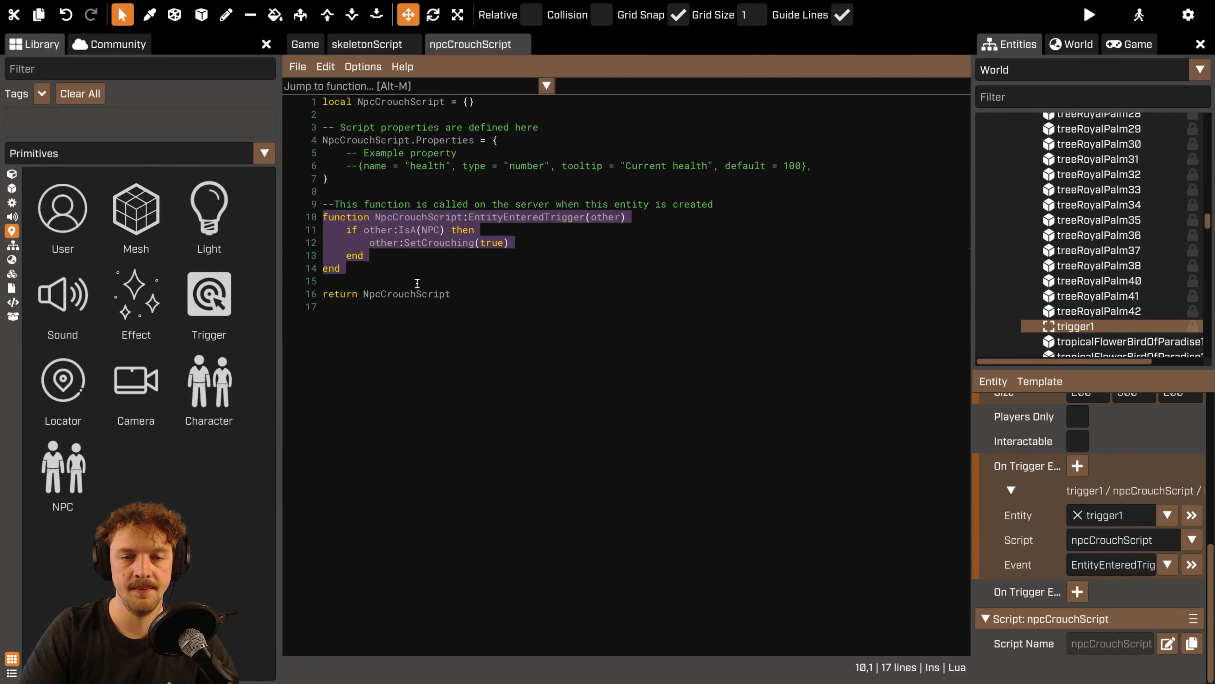
{"action": "left_click", "coordinate": [432, 279]}
{"action": "key", "text": "Return"}
{"action": "key", "text": "ctrl+v"}
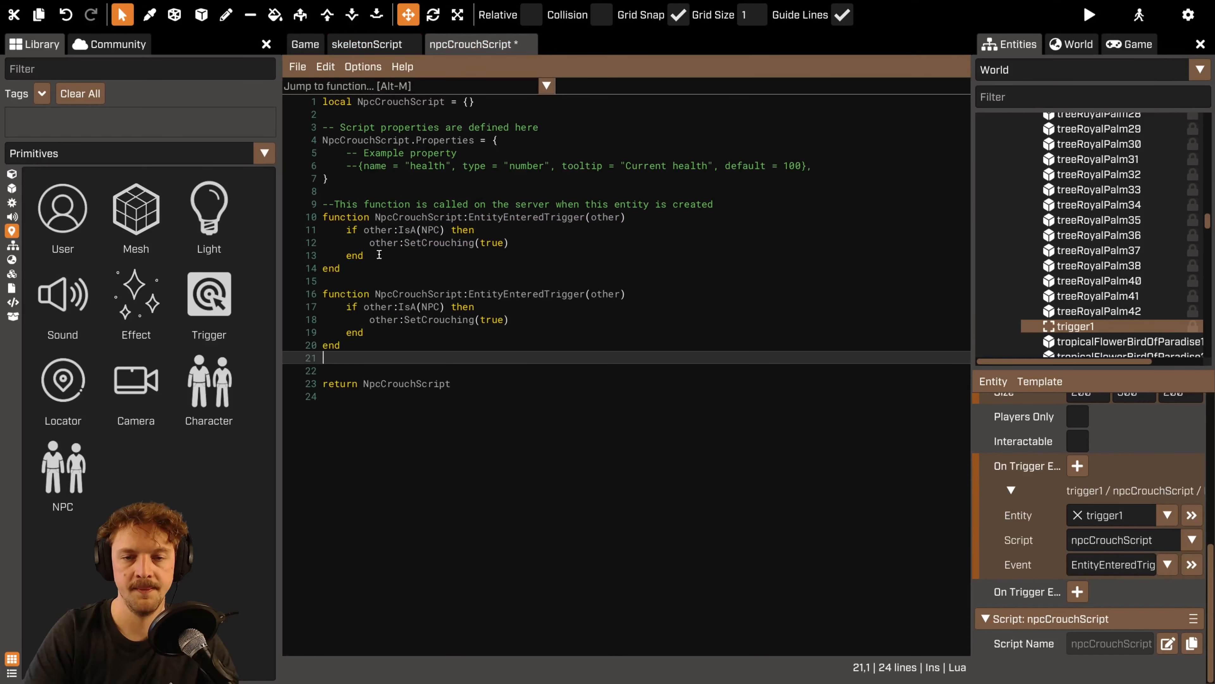
Rename the copied function EntityExitedTrigger, change its SetCrouching argument to false, and save the script.
{"action": "left_click_drag", "start_coordinate": [542, 294], "coordinate": [496, 292]}
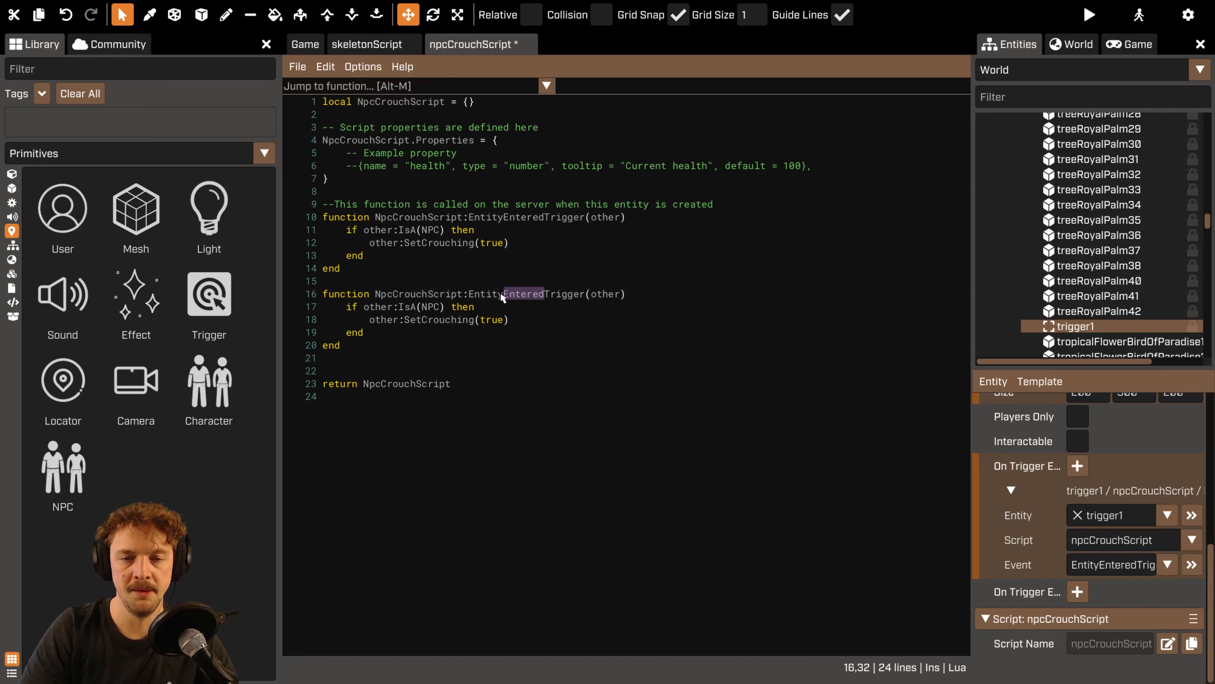
{"action": "type", "text": "Exit"}
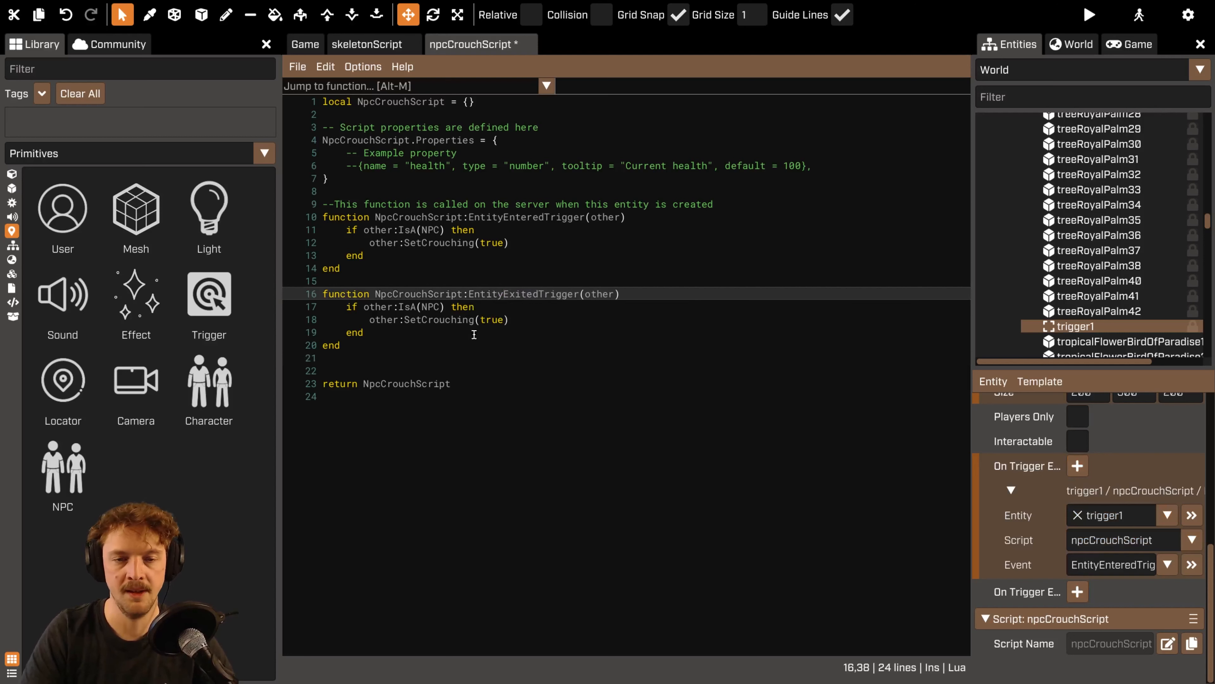
{"action": "double_click", "coordinate": [492, 320]}
{"action": "type", "text": "fals"}
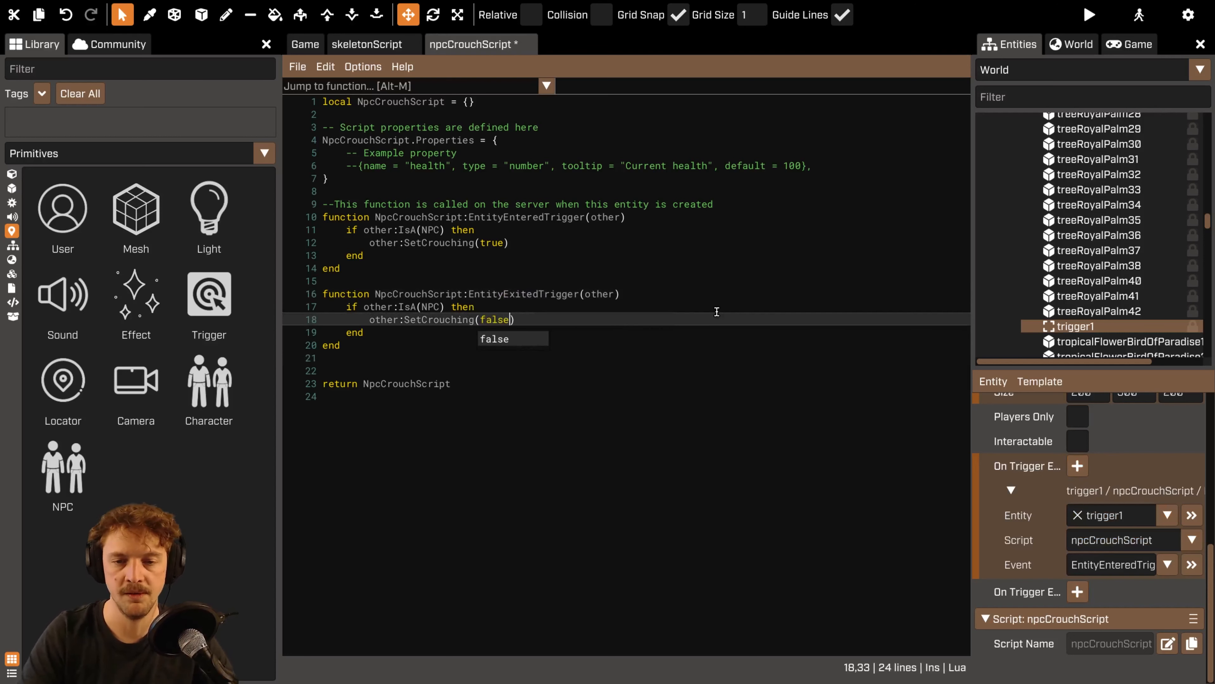
{"action": "left_click", "coordinate": [717, 312]}
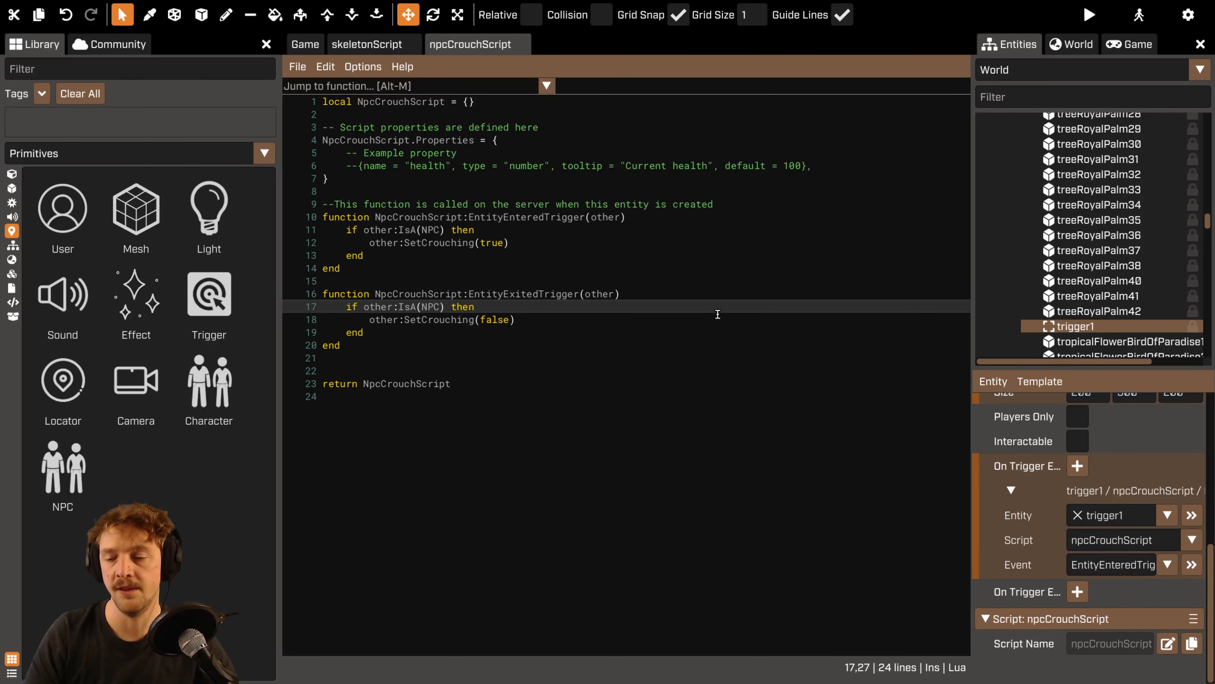
Bind the trigger's exit event to trigger1, using npcCrouchScript and its EntityExitedTrigger function.
{"action": "left_click", "coordinate": [1078, 591]}
{"action": "scroll", "coordinate": [1081, 575], "scroll_direction": "down", "scroll_amount": 1}
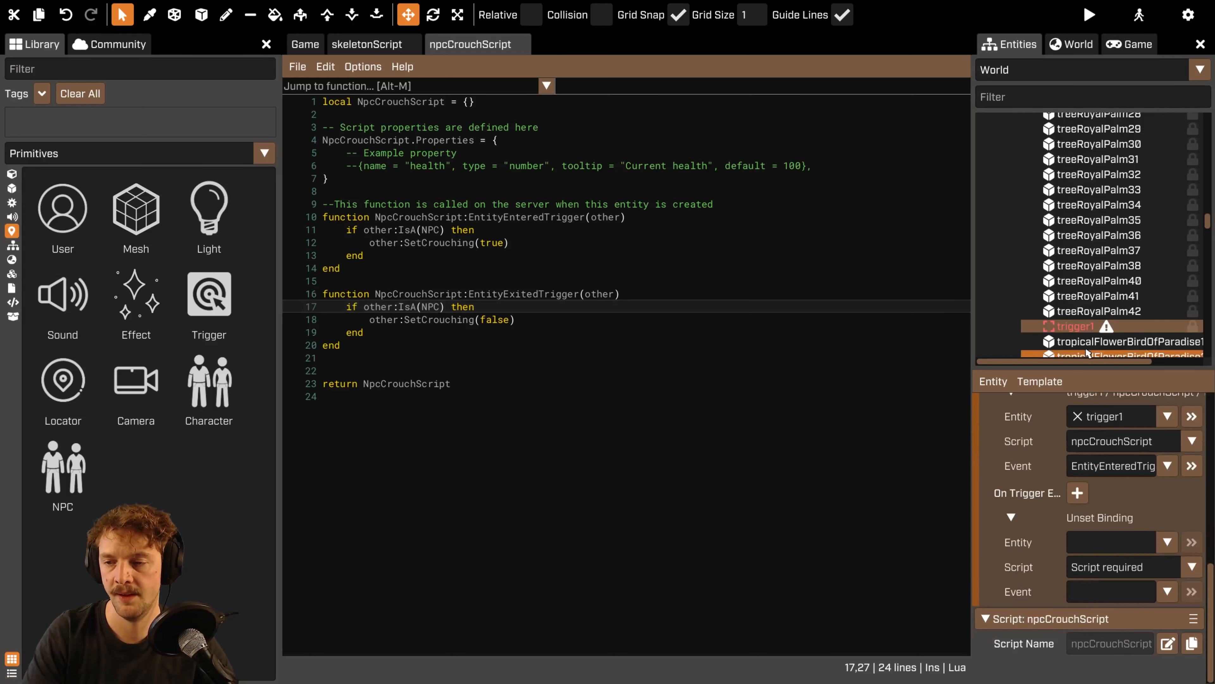
{"action": "left_click_drag", "start_coordinate": [1079, 331], "coordinate": [1109, 541]}
{"action": "left_click", "coordinate": [1168, 591]}
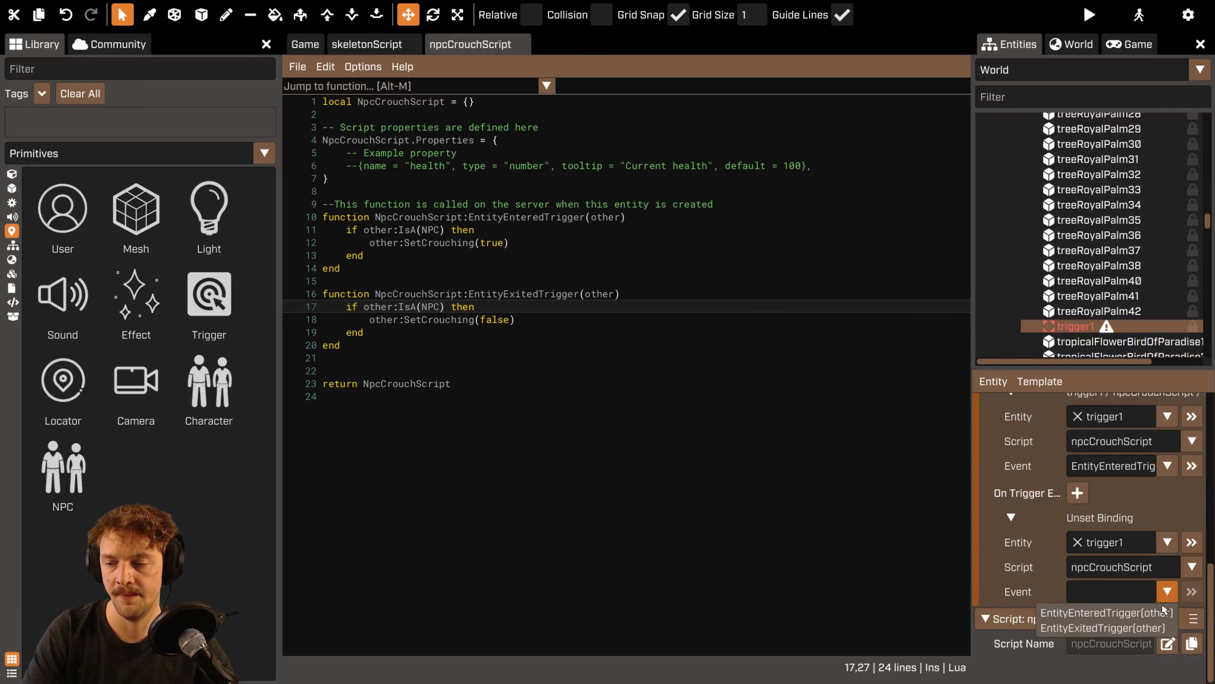
{"action": "left_click", "coordinate": [1103, 628]}
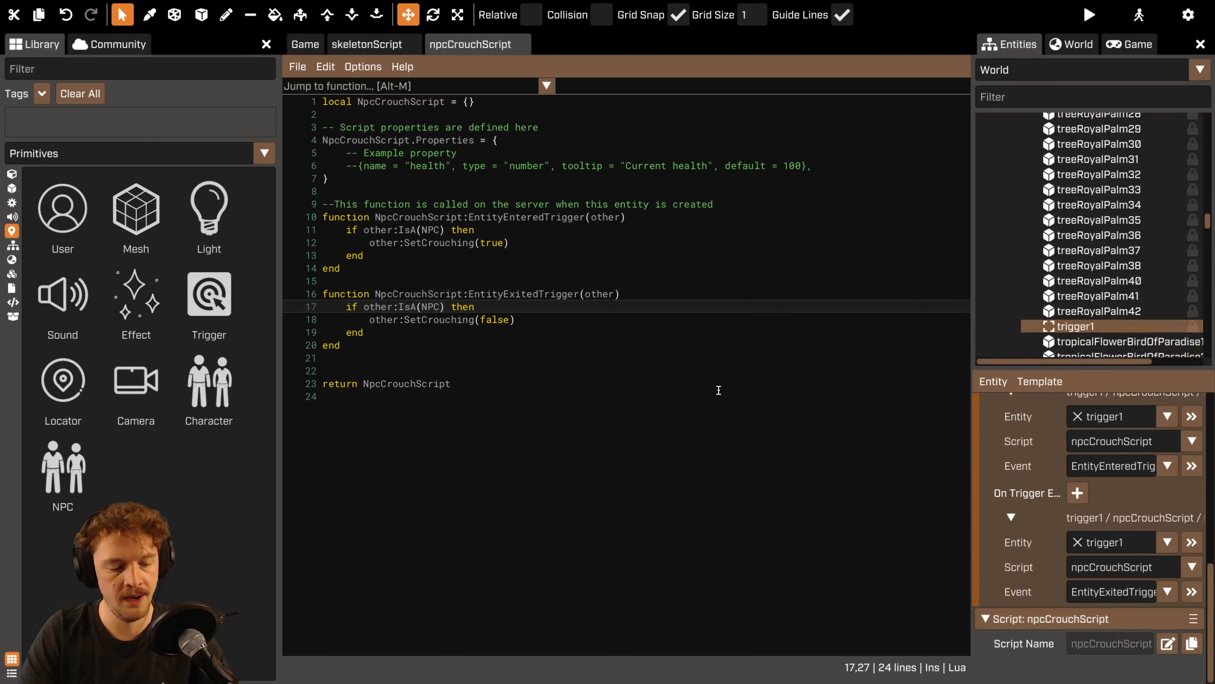
Playtest the game and approach the log gate to check the skeleton crouches beneath it and stands up again.
{"action": "key", "text": "F5"}
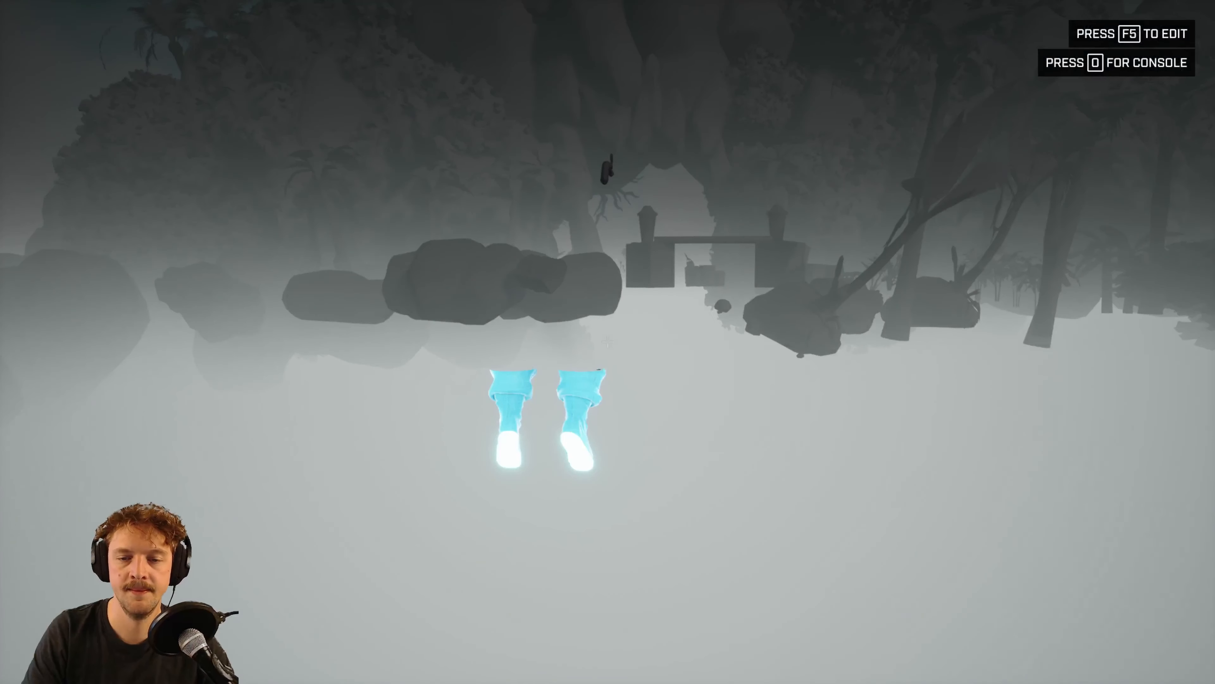
{"action": "key", "text": "w"}
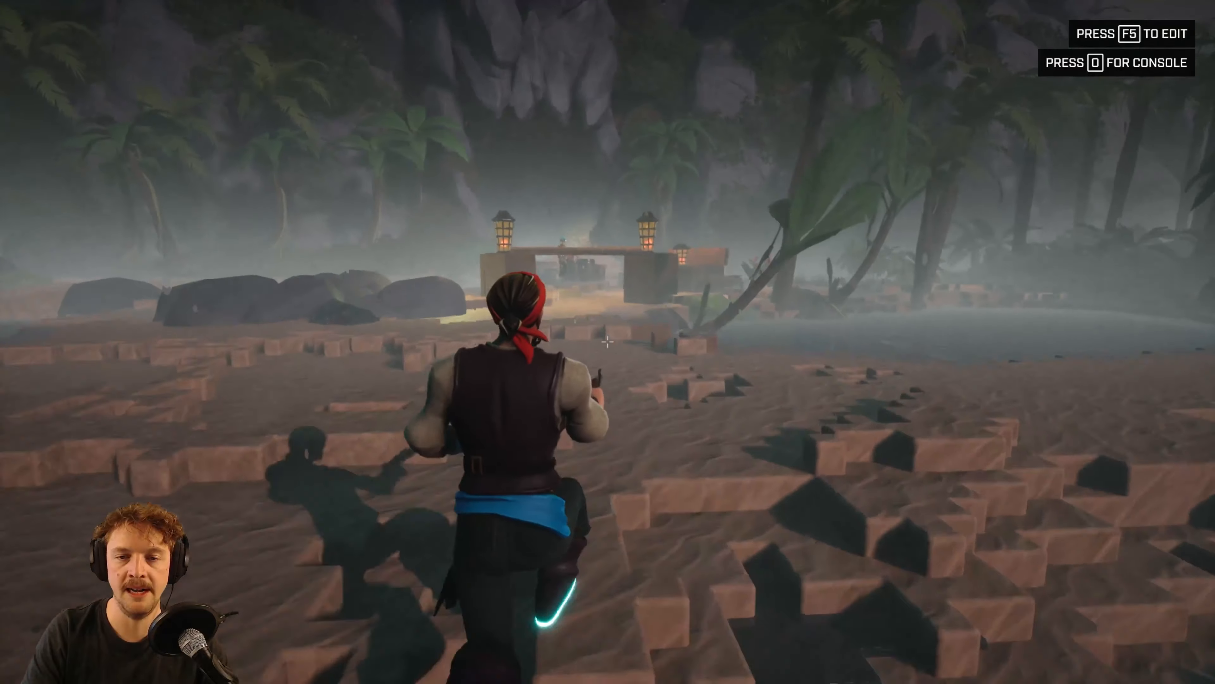
{"action": "key", "text": "w"}
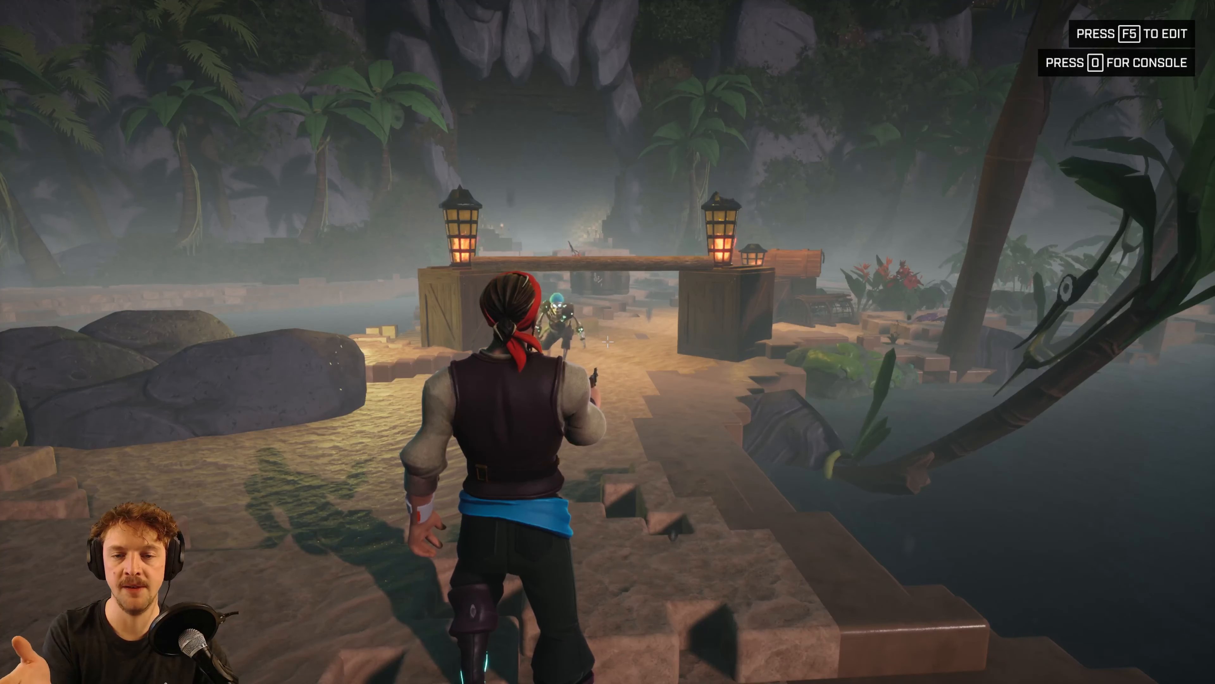
{"action": "key", "text": "s"}
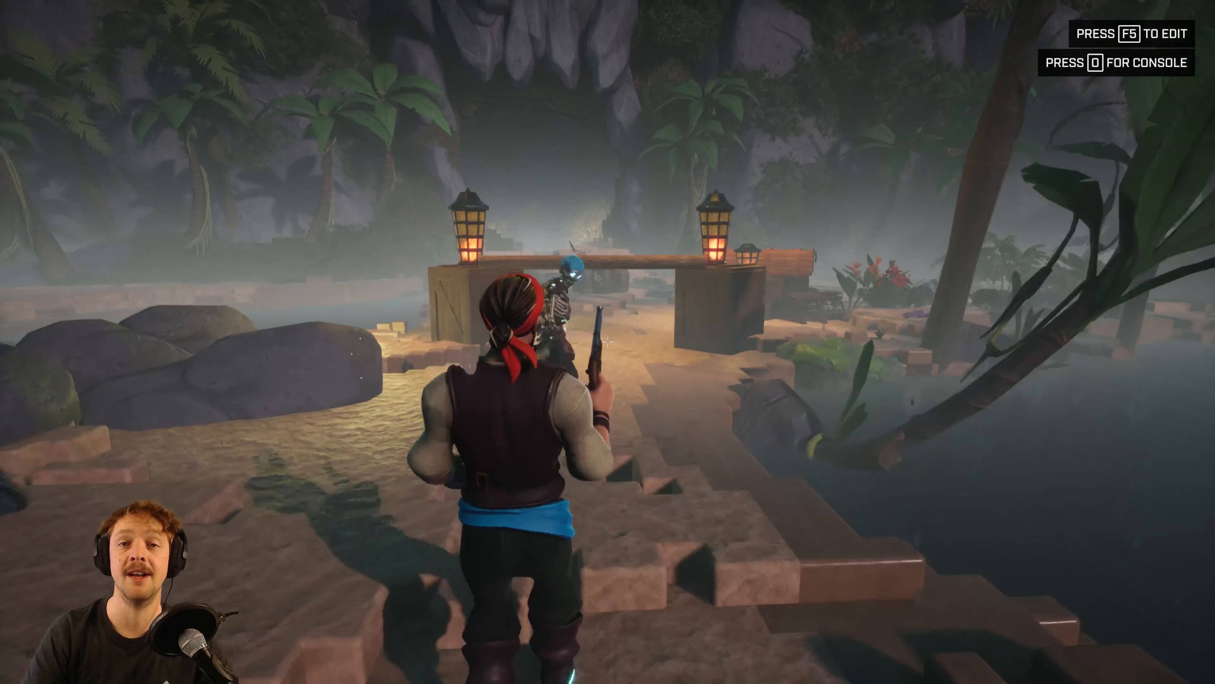
{"action": "key", "text": "a"}
{"action": "key", "text": "w"}
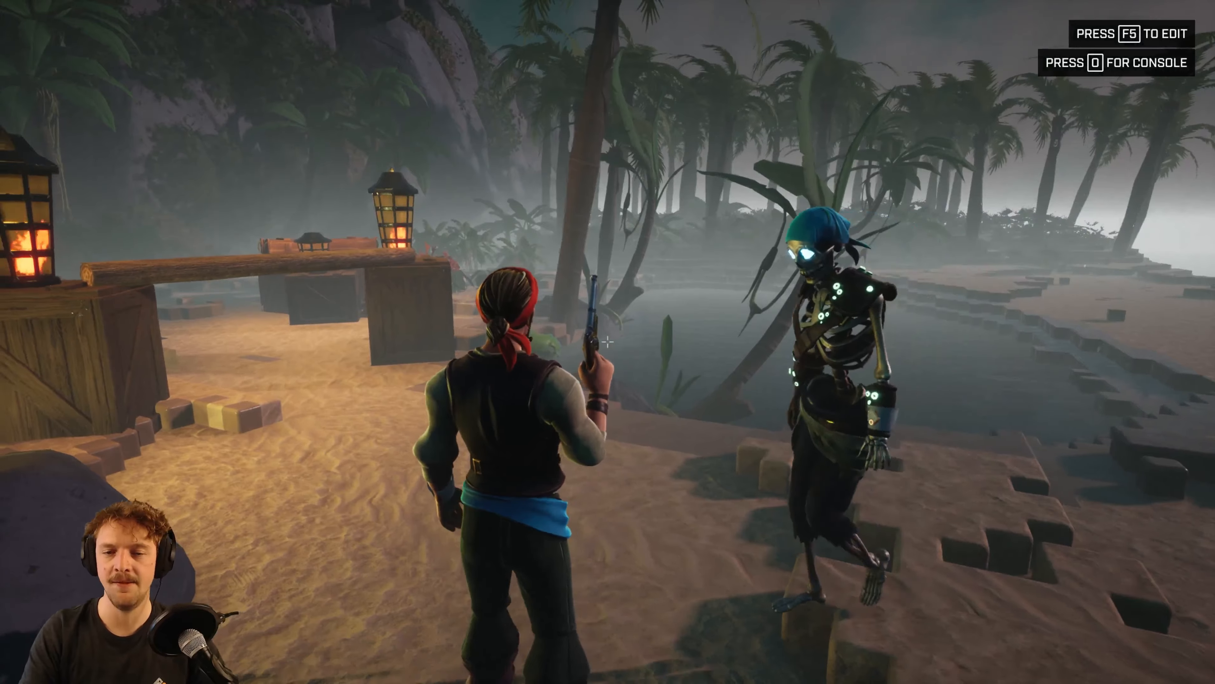
Run around the beach and pool during the playtest to watch how the skeleton follows, then return to the log gate.
{"action": "key", "text": "a"}
{"action": "key", "text": "s"}
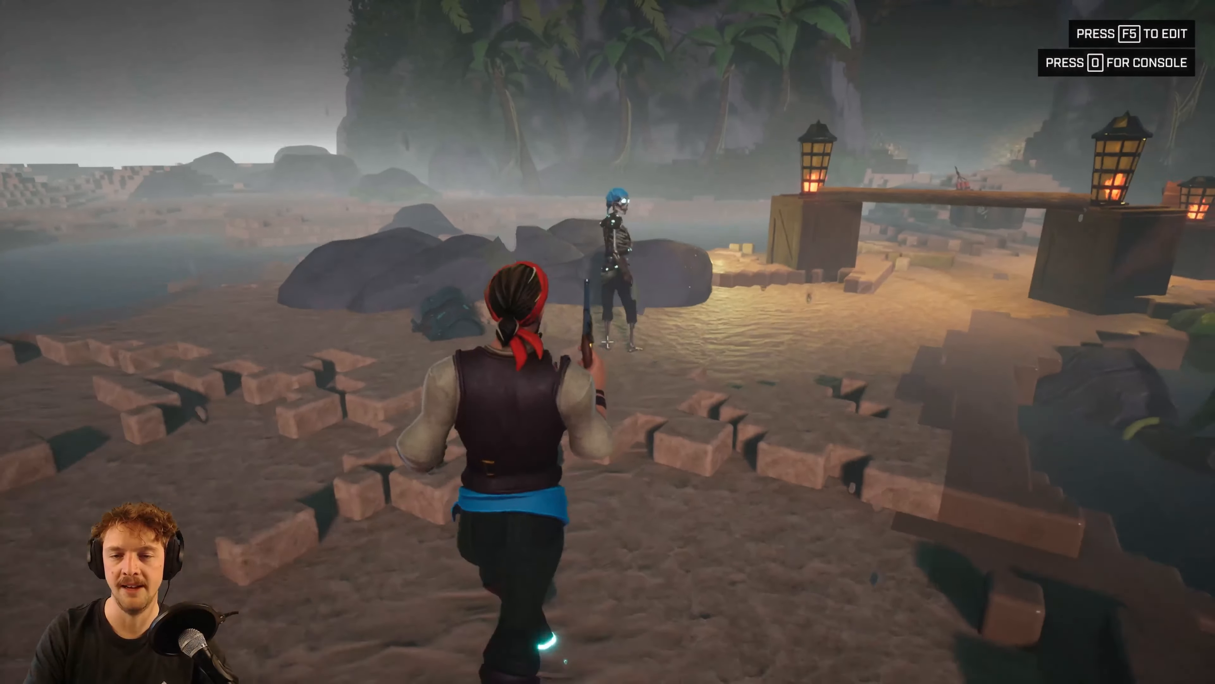
{"action": "key", "text": "s"}
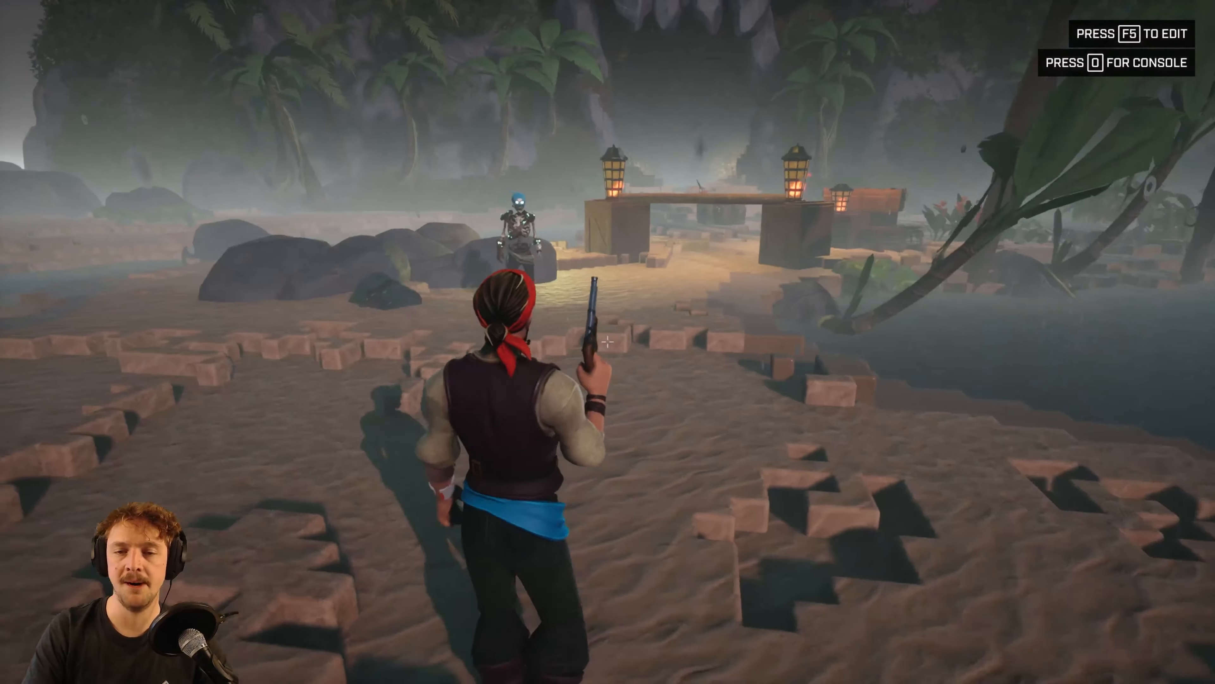
{"action": "key", "text": "s"}
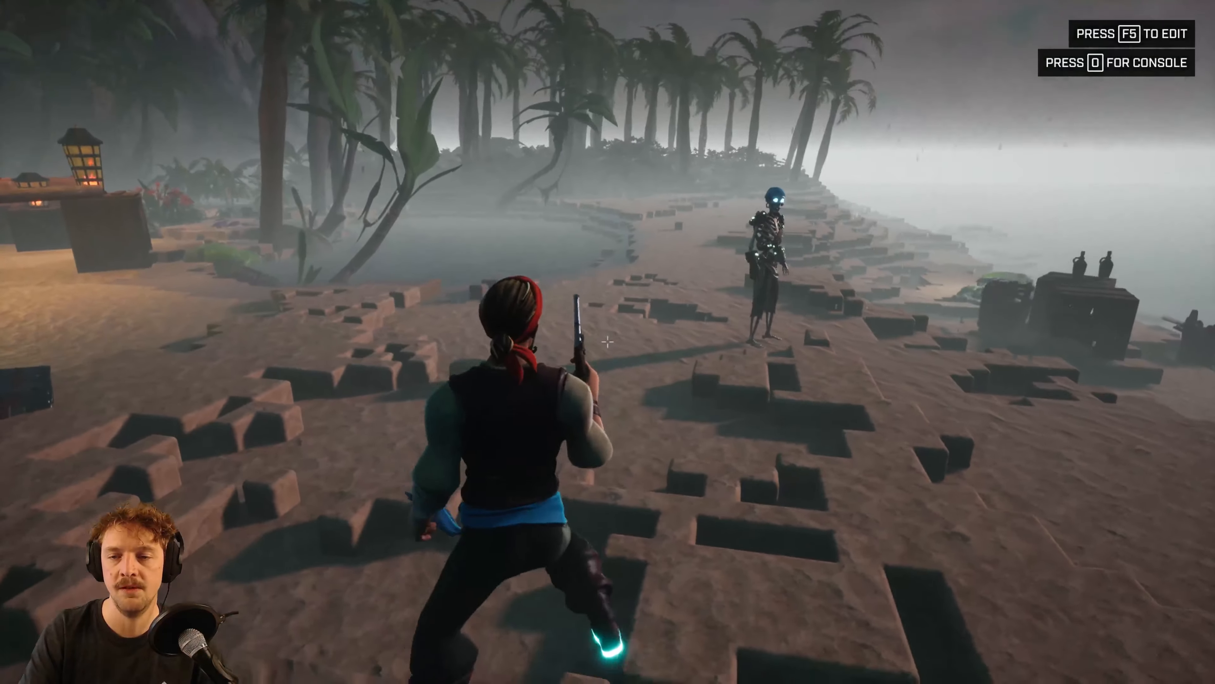
{"action": "key", "text": "w"}
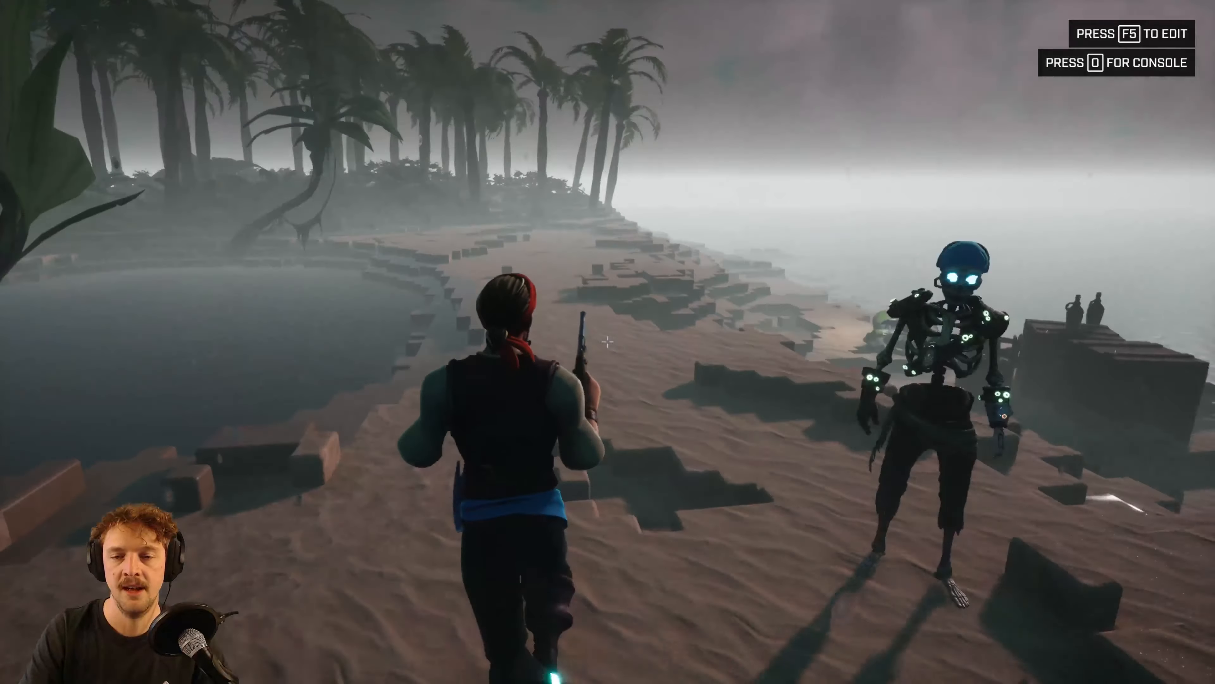
{"action": "key", "text": "w"}
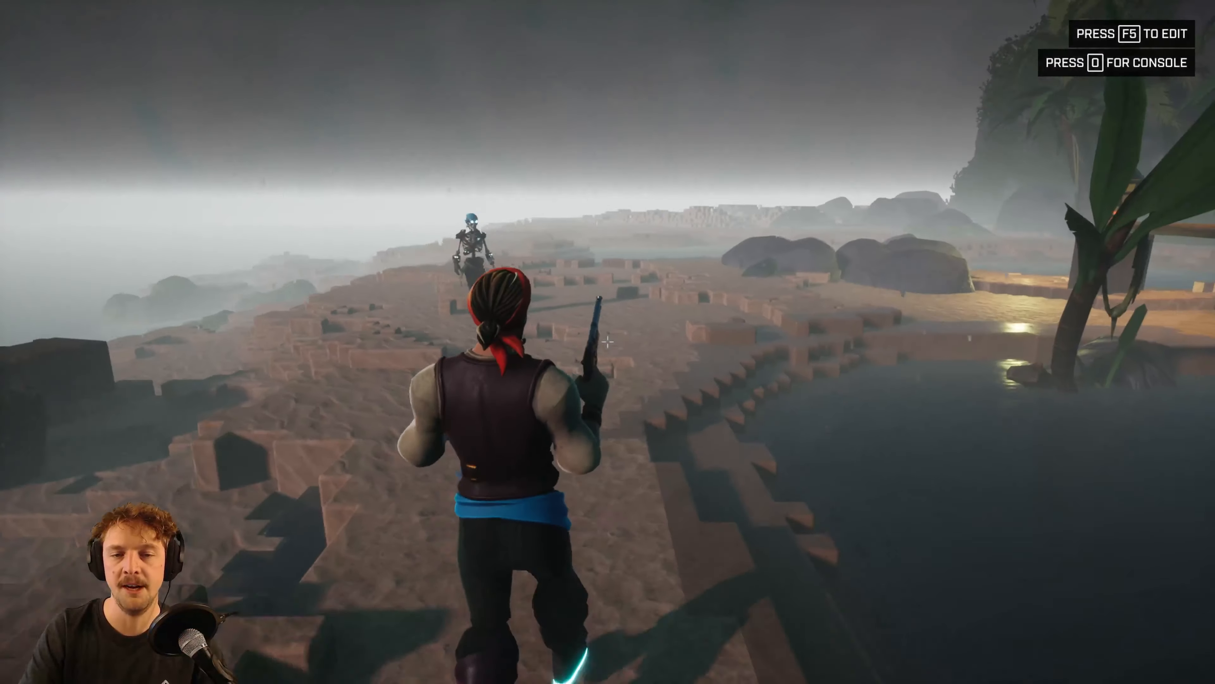
{"action": "key", "text": "w"}
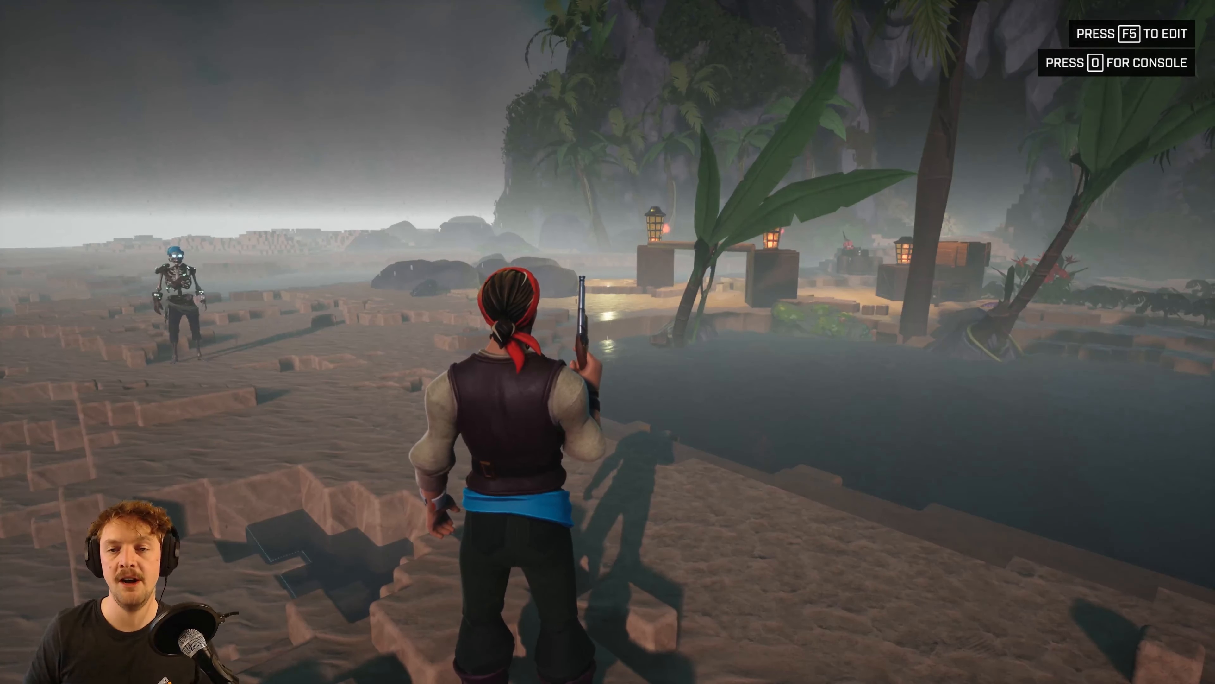
{"action": "key", "text": "w"}
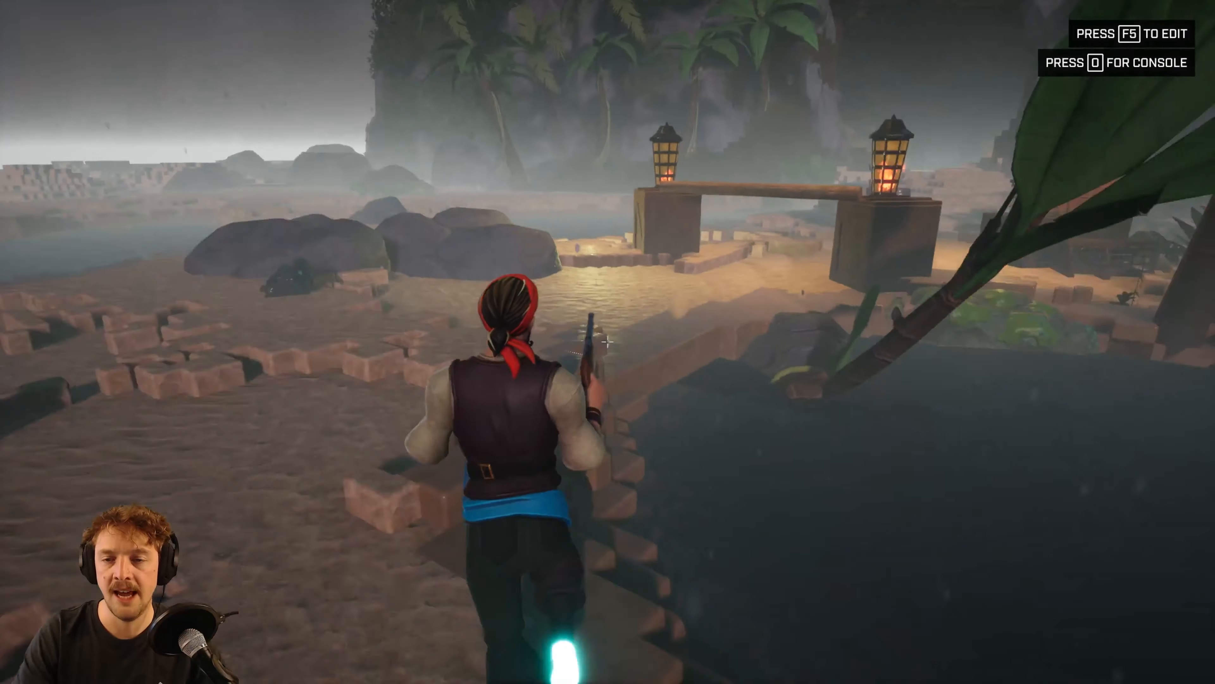
{"action": "key", "text": "w"}
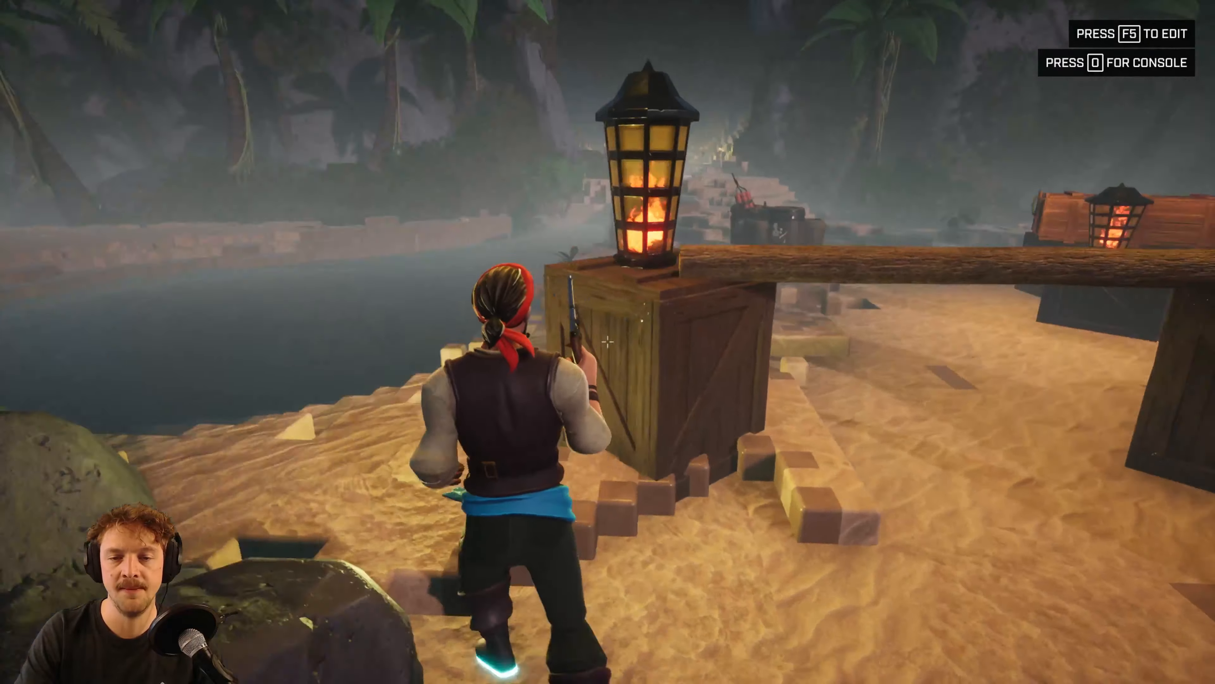
{"action": "key", "text": "w"}
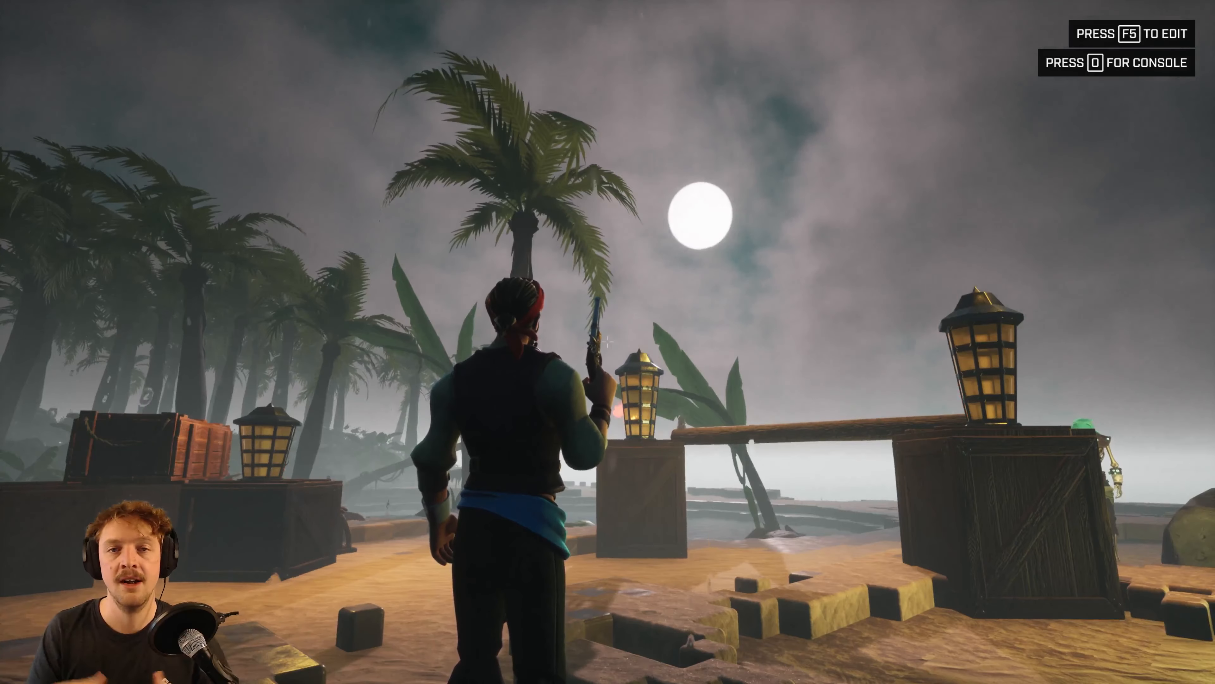
Approach the gate from the beach once more to observe the skeleton, and end the playtest.
{"action": "key", "text": "w"}
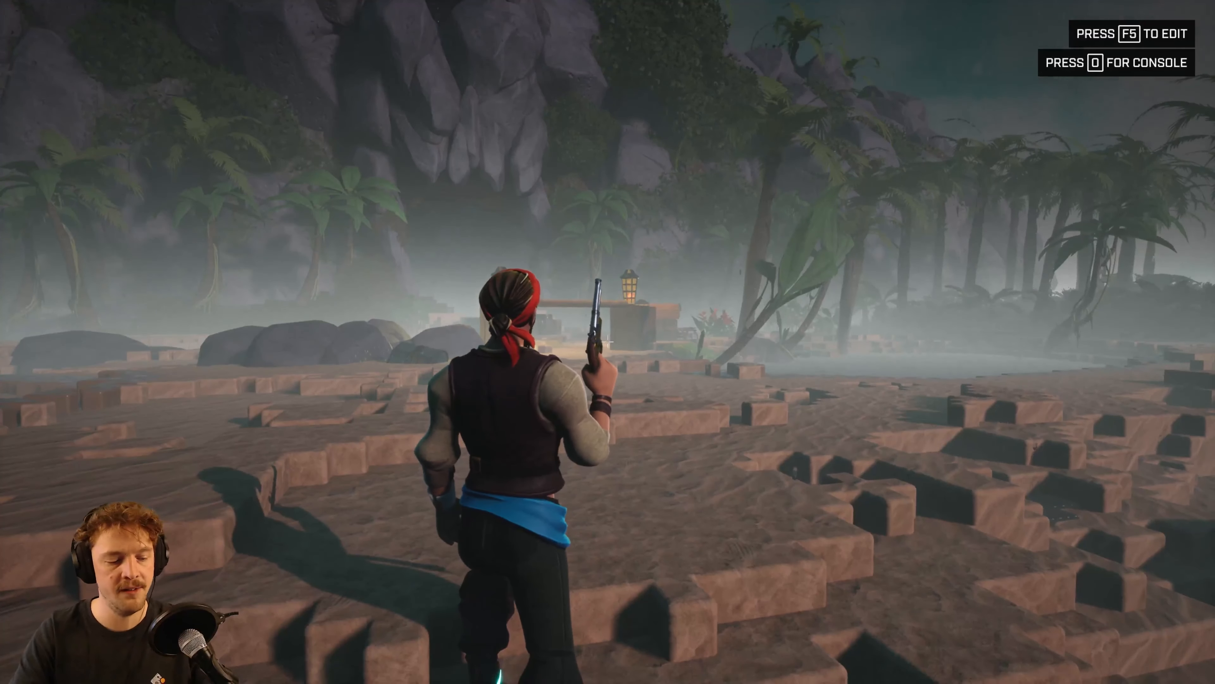
{"action": "key", "text": "w"}
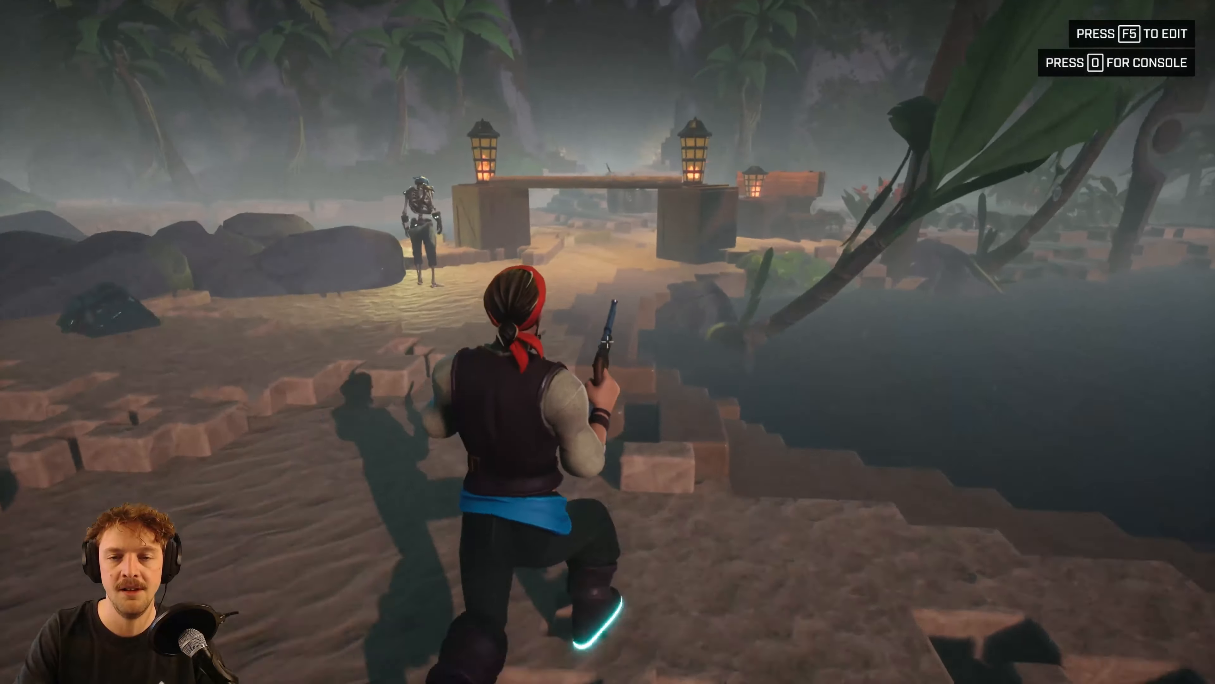
{"action": "key", "text": "w"}
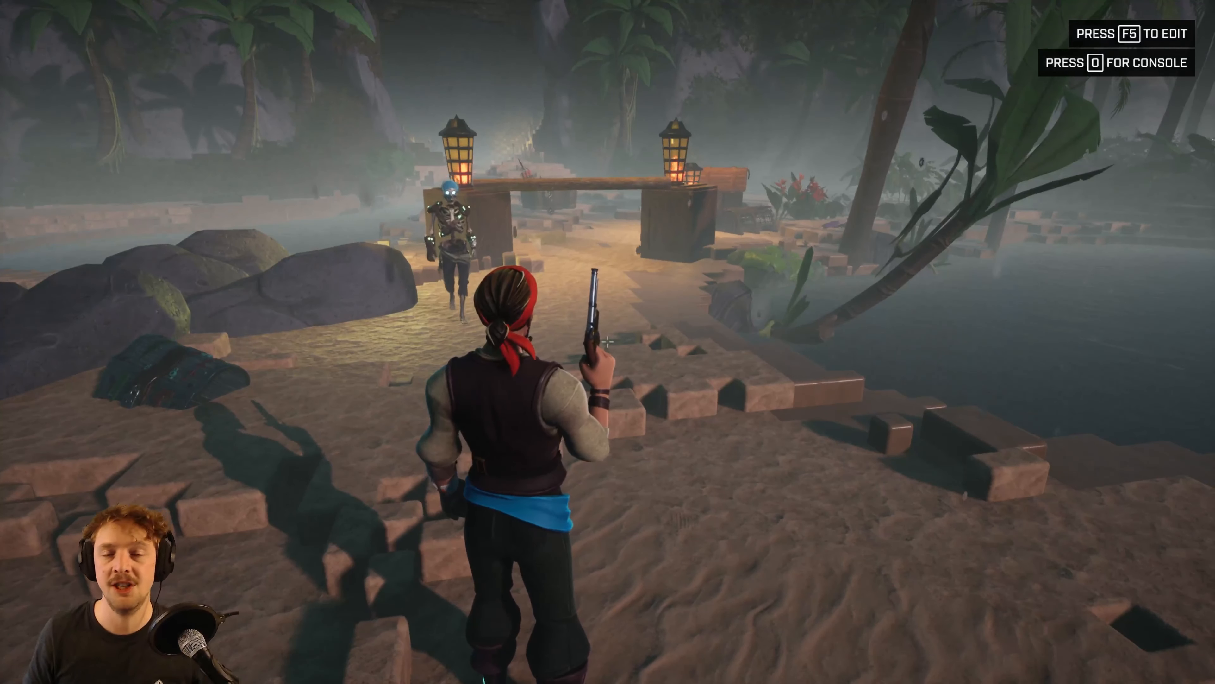
{"action": "key", "text": "s"}
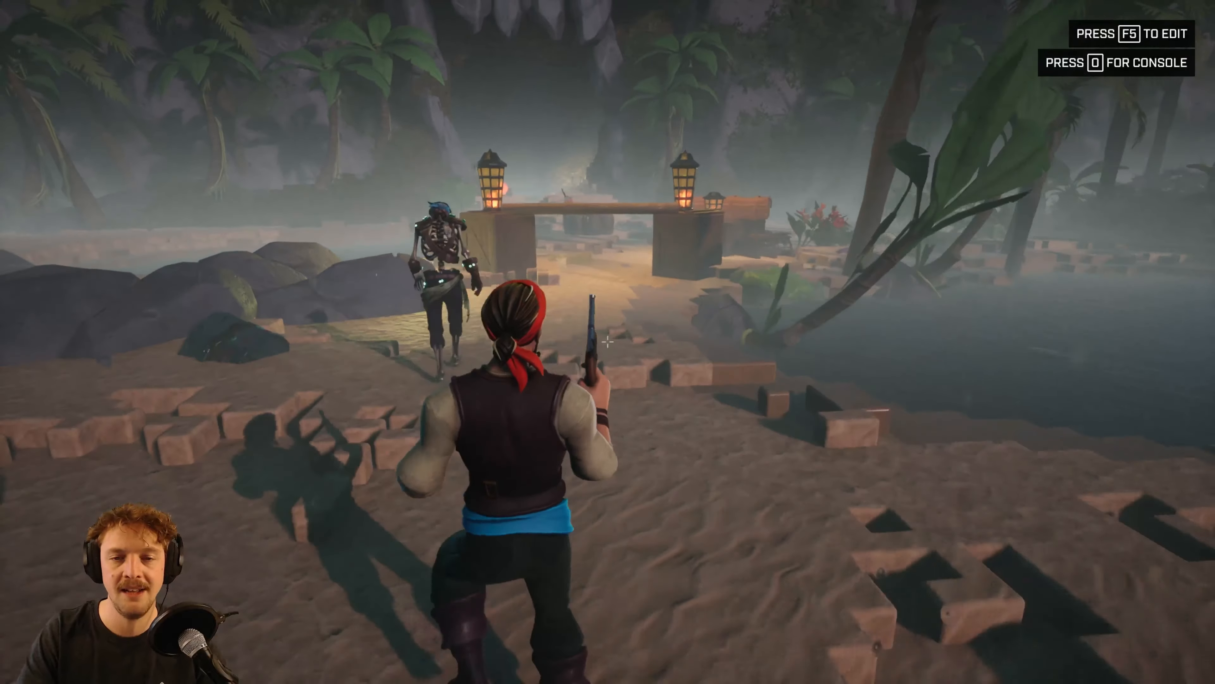
{"action": "key", "text": "F5"}
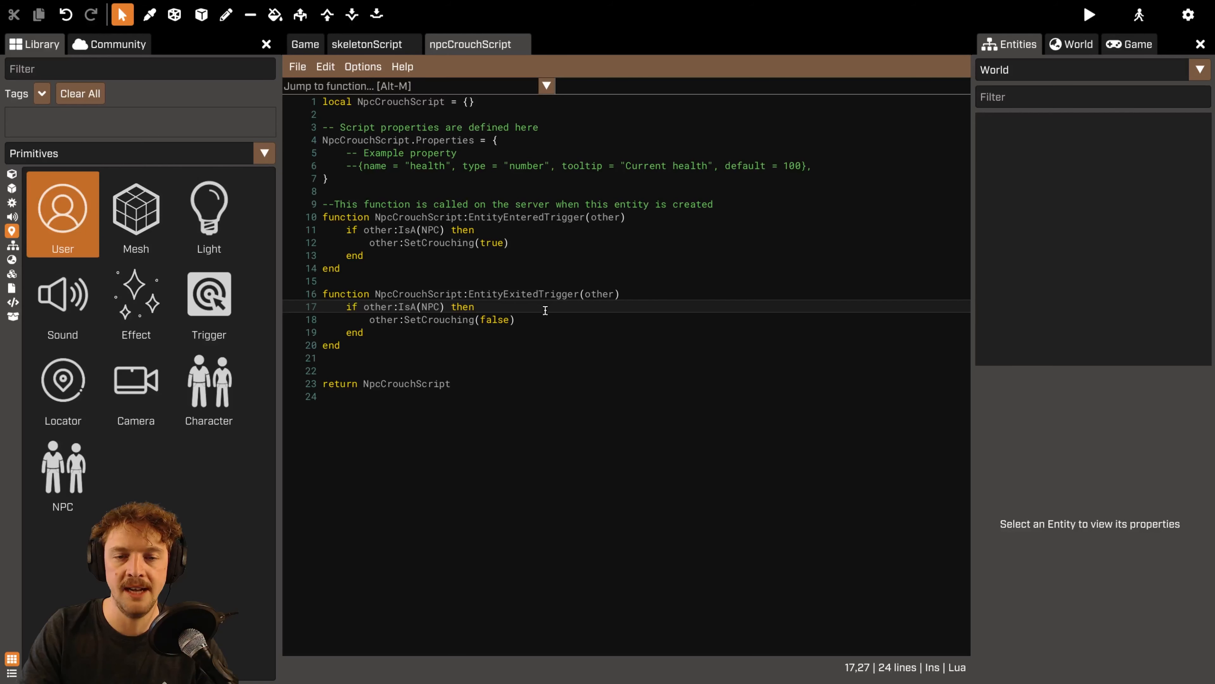
Add a myEmote property of type emoteasset below eyes in skeletonScript's properties and save the script.
{"action": "left_click", "coordinate": [366, 48]}
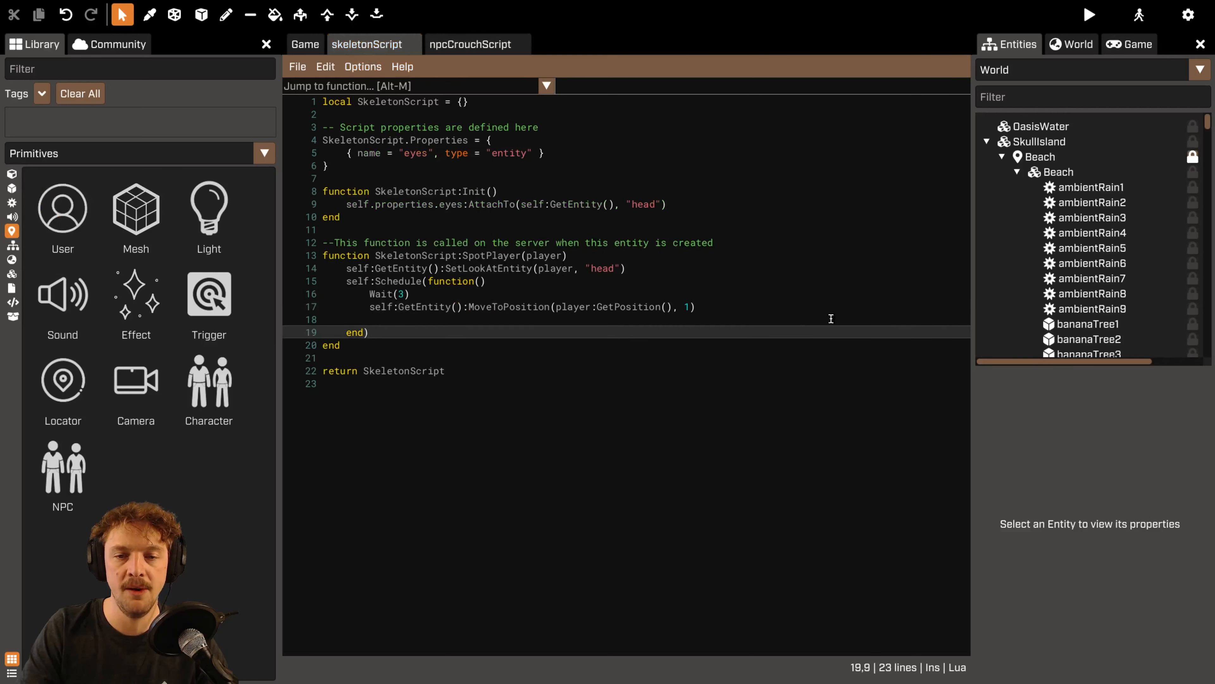
{"action": "left_click", "coordinate": [592, 150]}
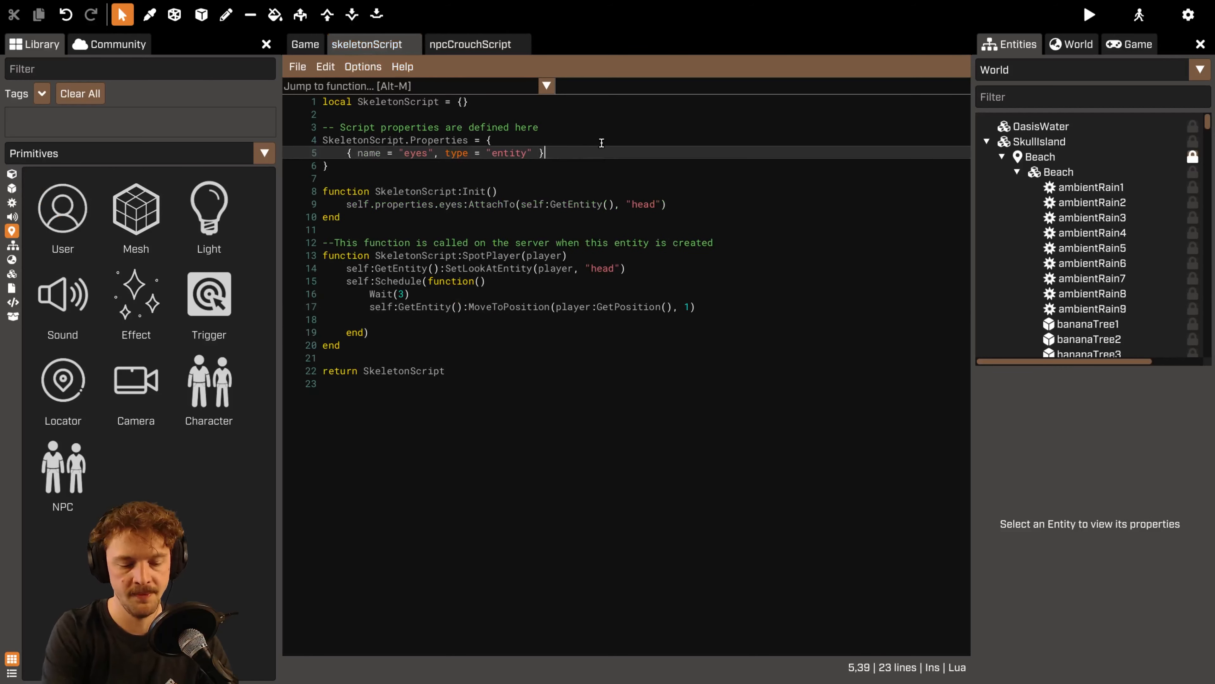
{"action": "type", "text": ","}
{"action": "key", "text": "Return"}
{"action": "type", "text": "{ name ="}
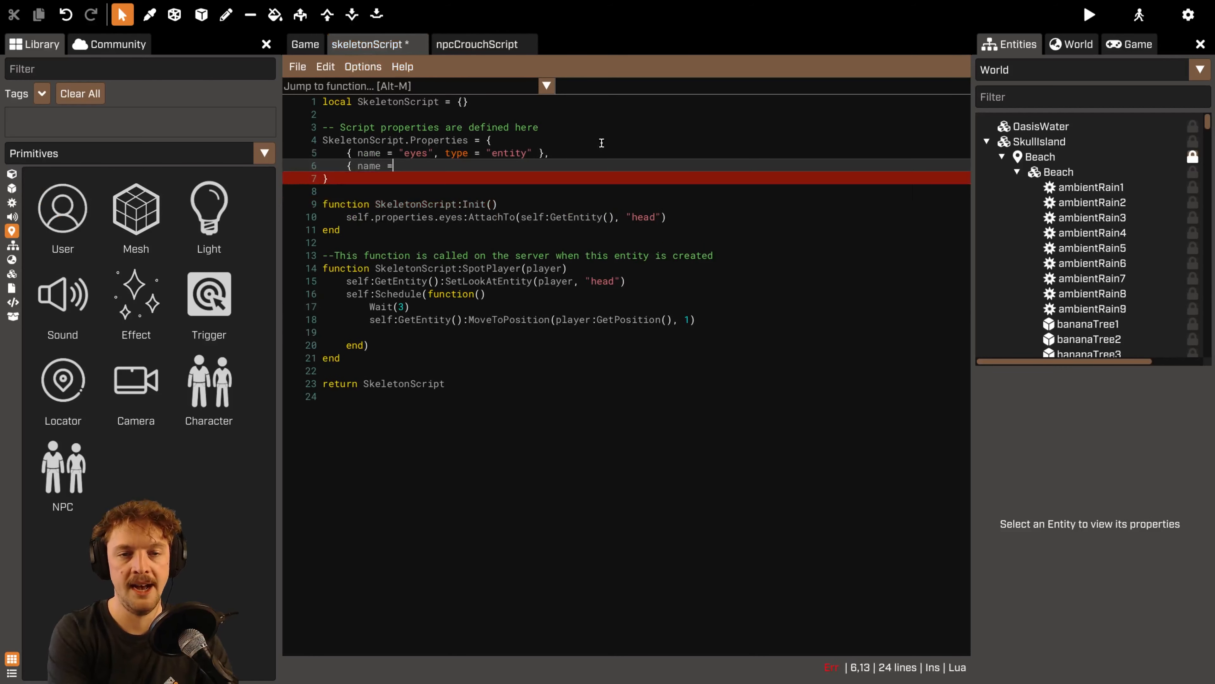
{"action": "type", "text": " \"myEm"}
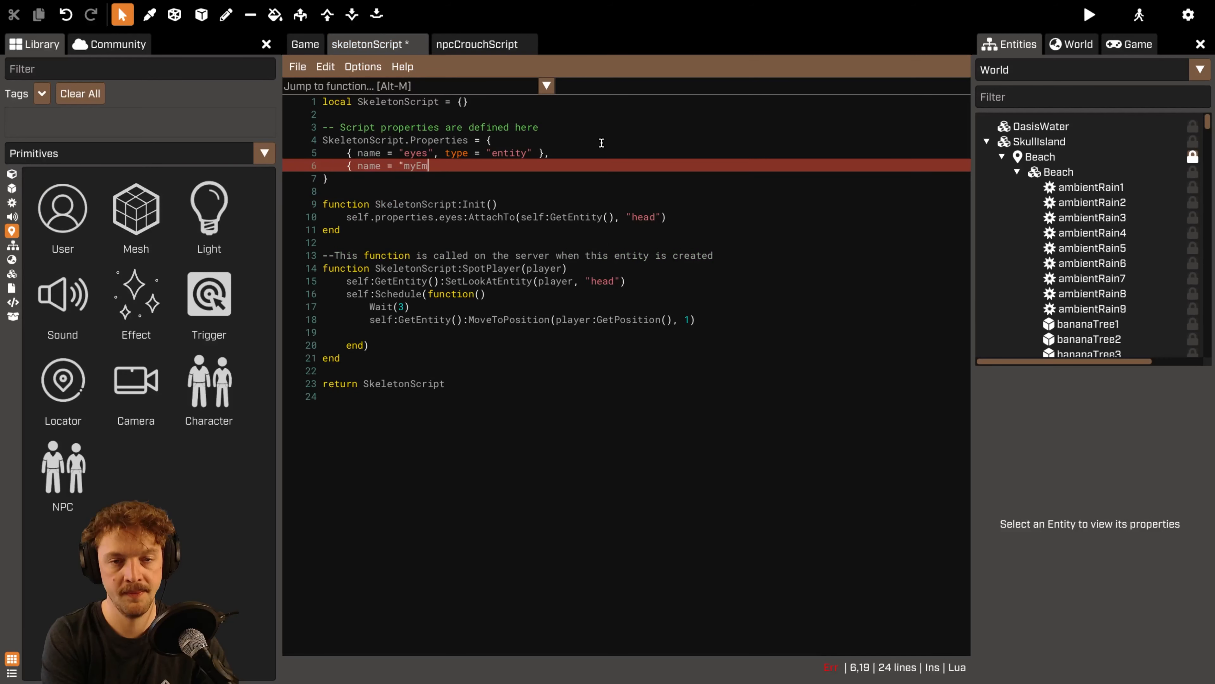
{"action": "type", "text": "ote\", type = \"emo"}
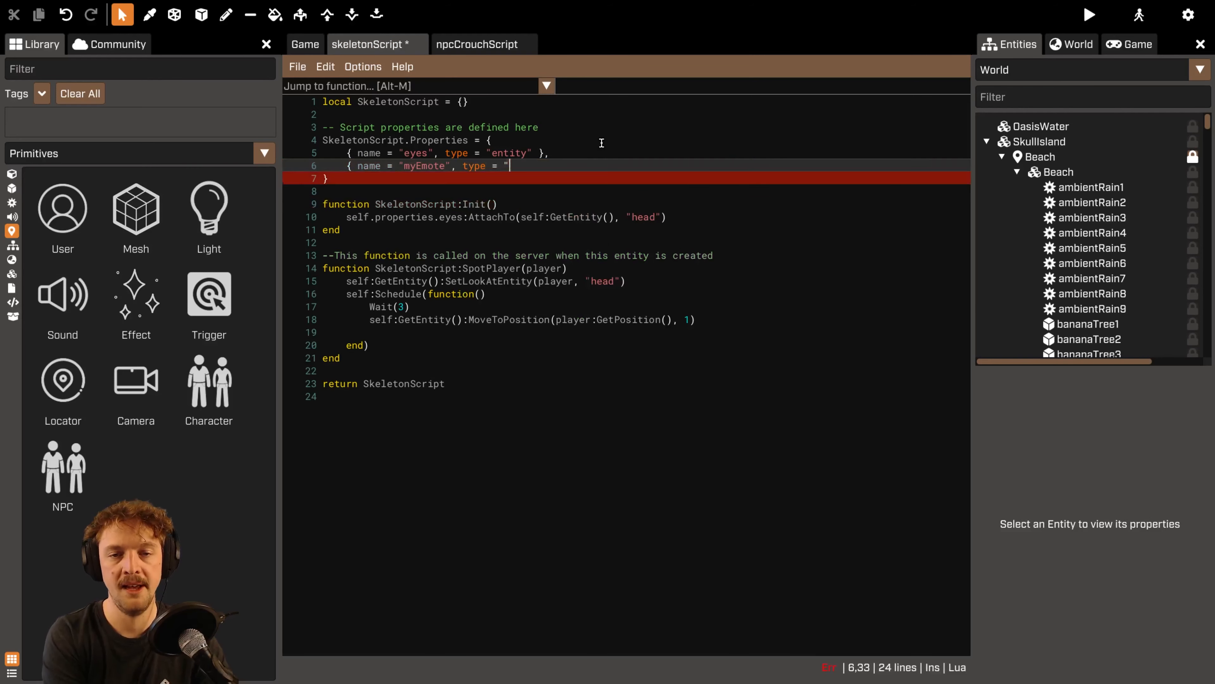
{"action": "type", "text": "teasset\" }"}
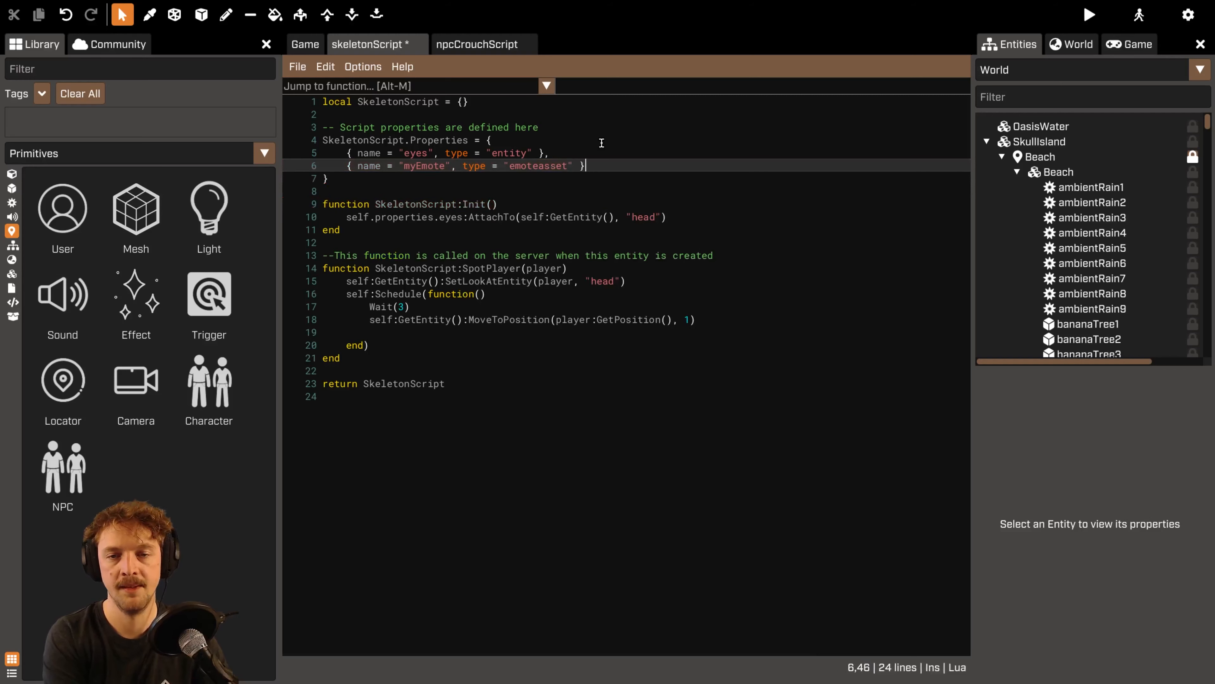
{"action": "key", "text": "ctrl+s"}
Set the skeleton NPC's My Emote script property to Guns.
{"action": "left_click", "coordinate": [305, 44]}
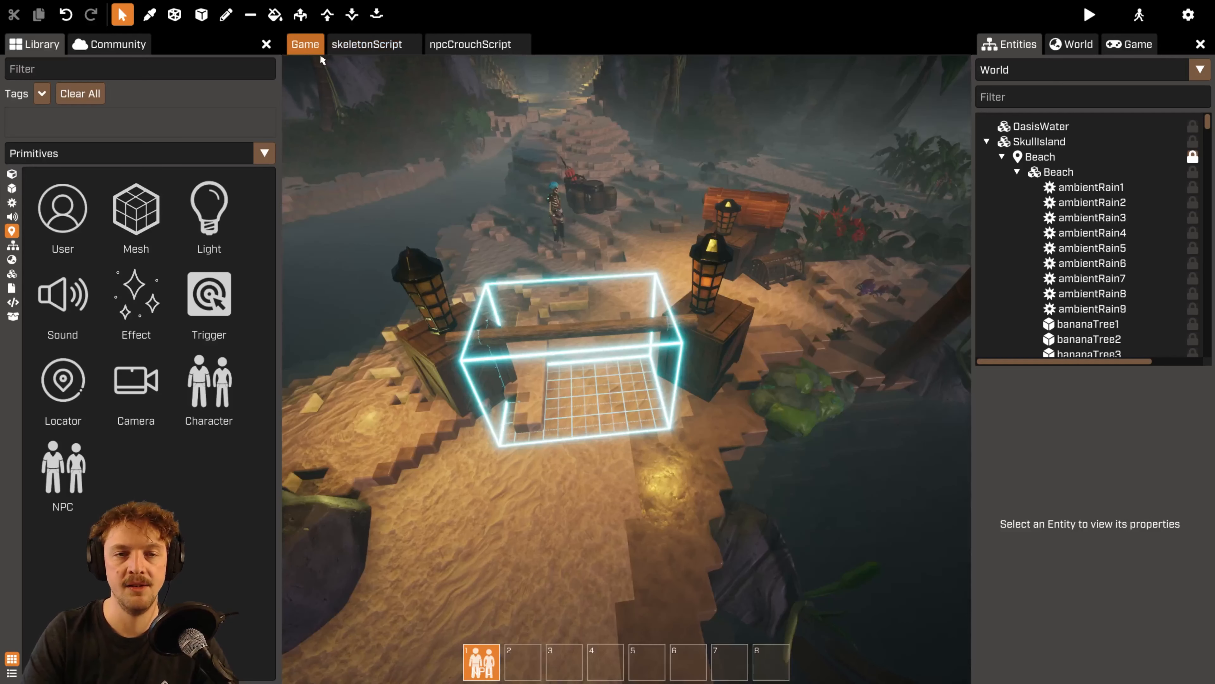
{"action": "left_click", "coordinate": [556, 218]}
{"action": "scroll", "coordinate": [1166, 497], "scroll_direction": "down", "scroll_amount": 10}
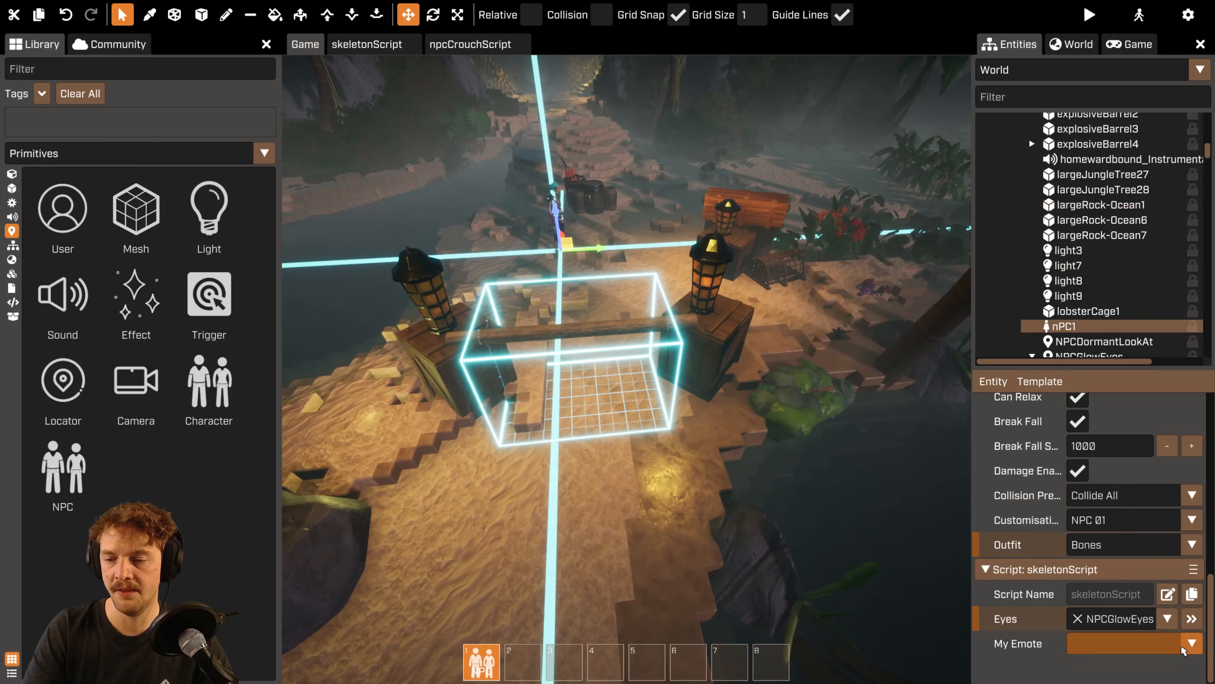
{"action": "left_click", "coordinate": [1193, 642]}
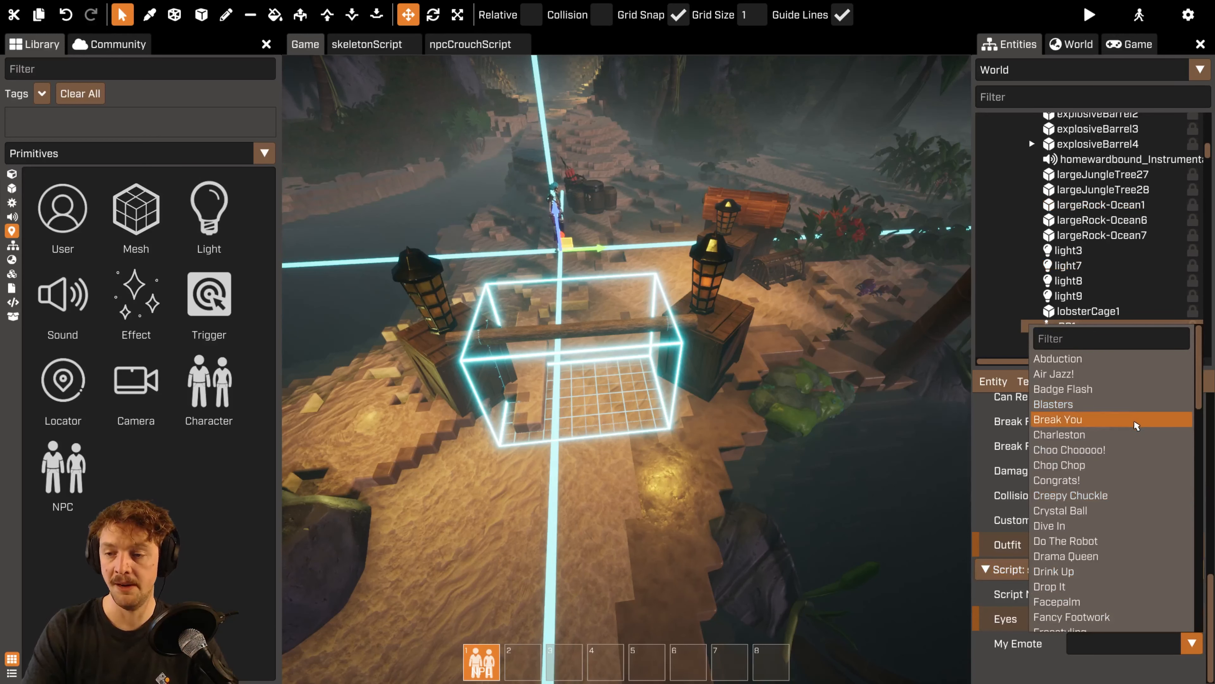
{"action": "scroll", "coordinate": [1103, 403], "scroll_direction": "down", "scroll_amount": 4}
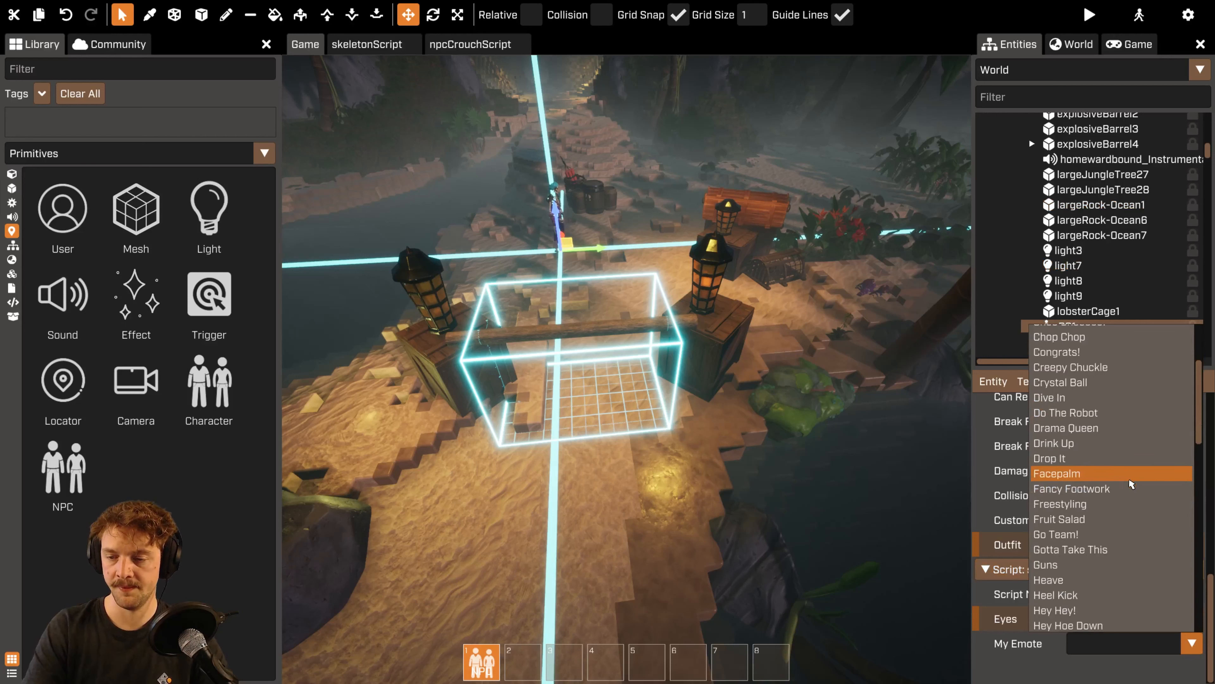
{"action": "left_click", "coordinate": [1125, 502]}
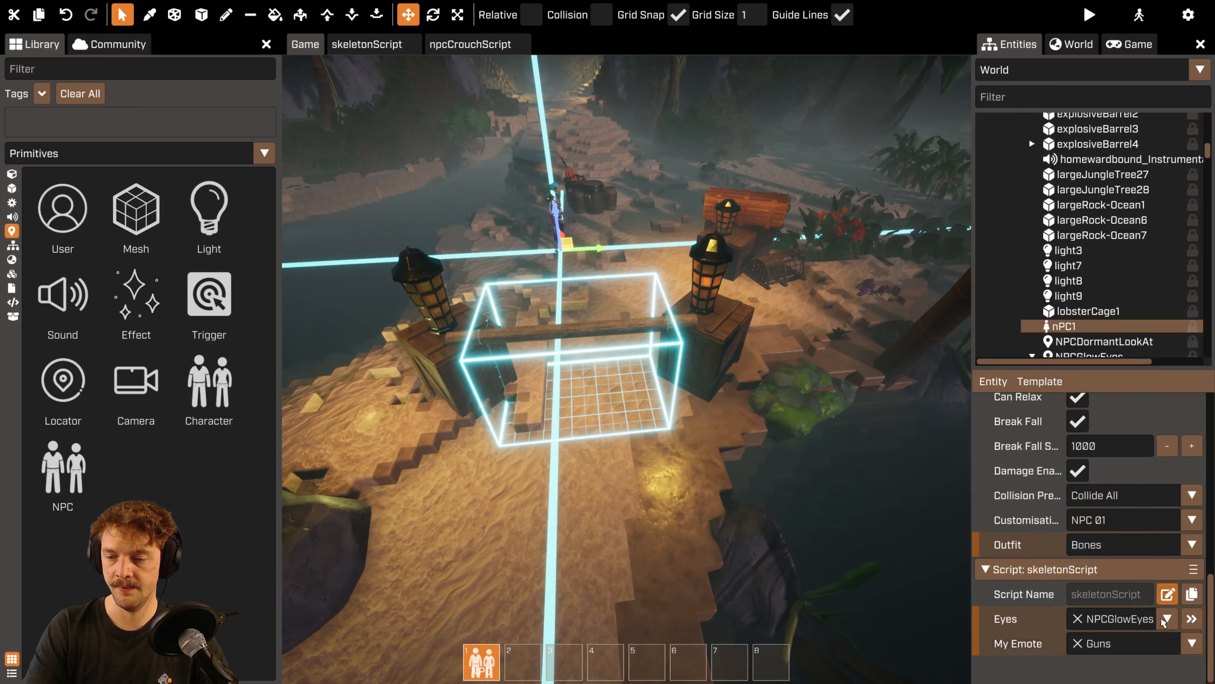
Comment out the MoveToPosition line in skeletonScript's SpotPlayer function and return to the game view.
{"action": "left_click", "coordinate": [469, 48]}
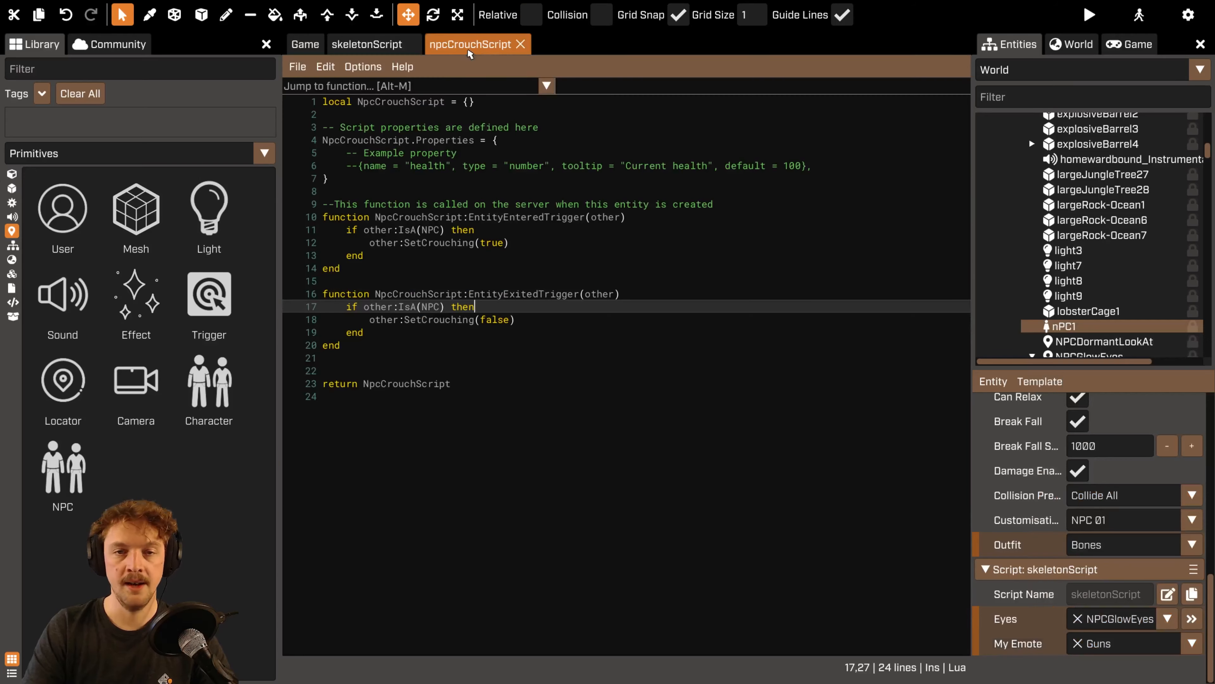
{"action": "left_click", "coordinate": [360, 47]}
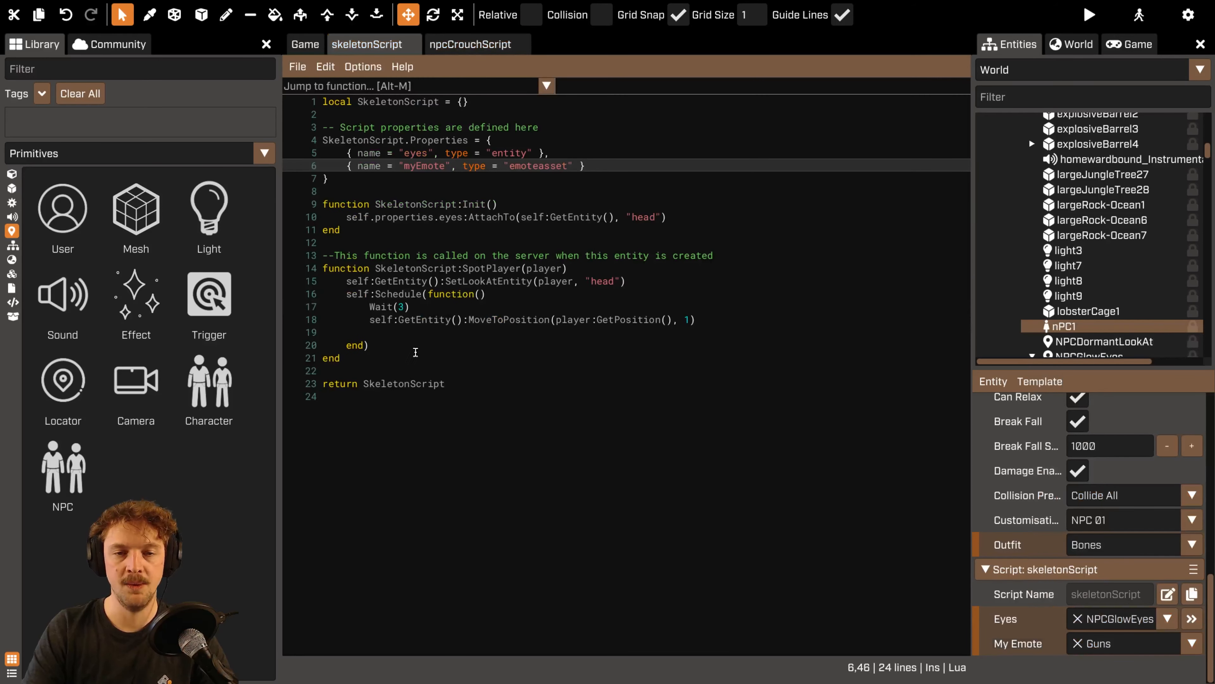
{"action": "left_click", "coordinate": [367, 321]}
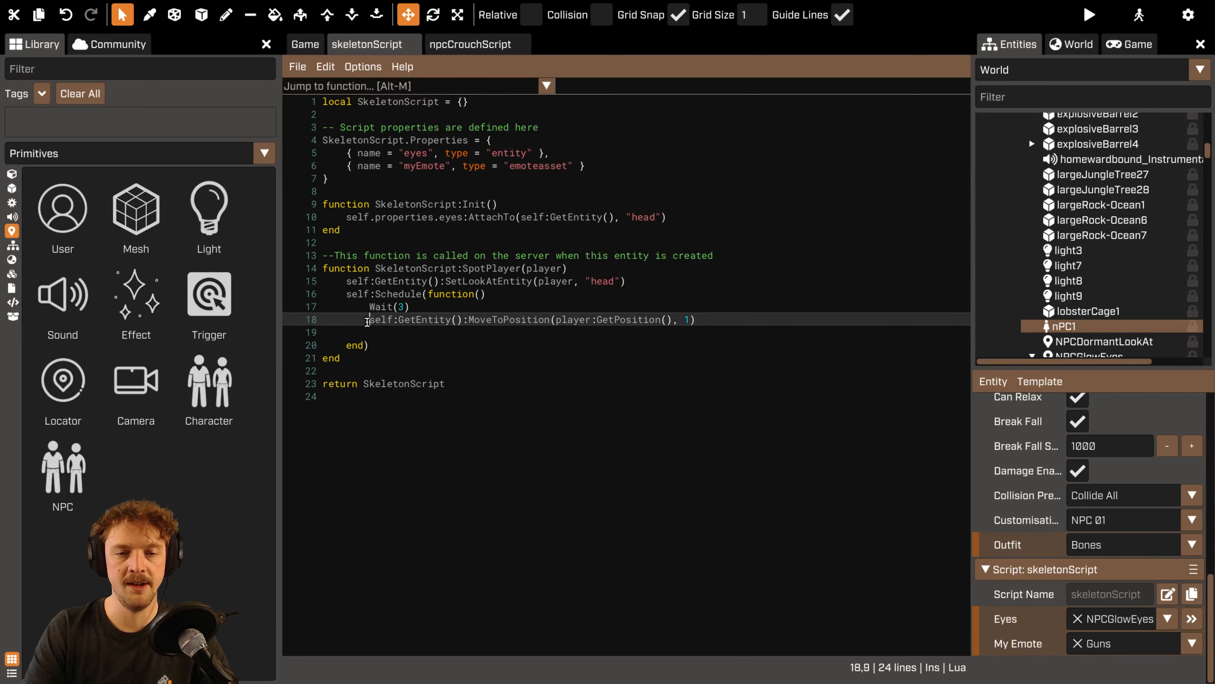
{"action": "type", "text": "--"}
{"action": "key", "text": "Down"}
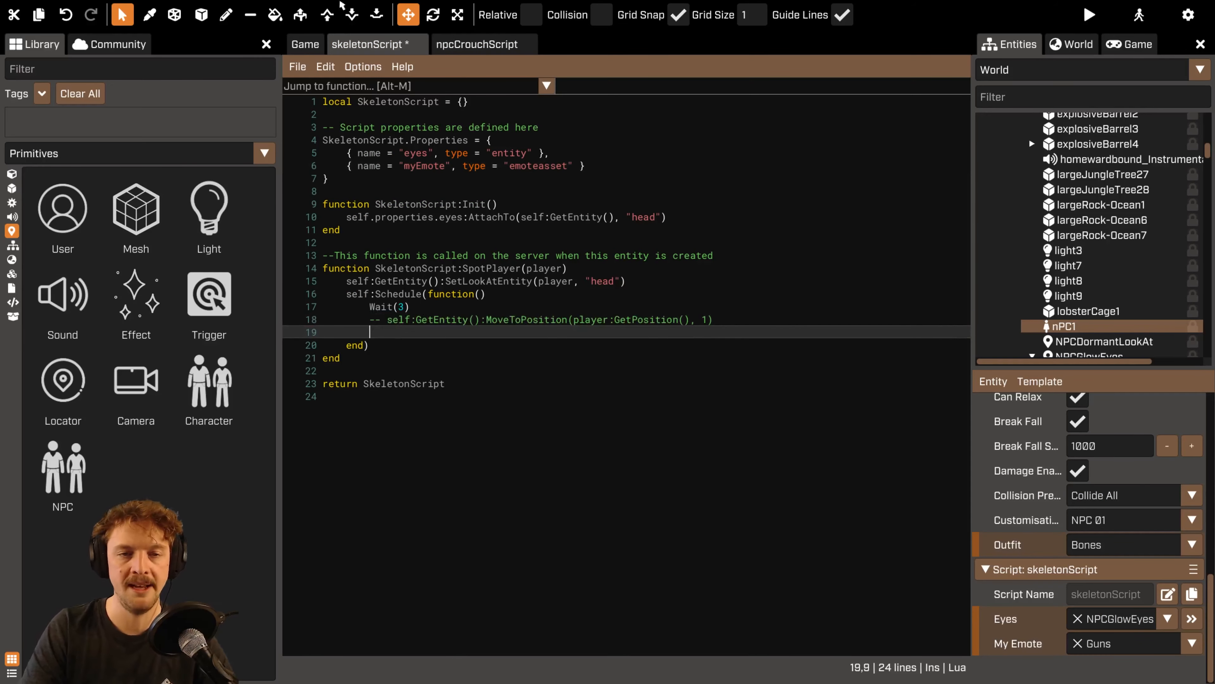
{"action": "left_click", "coordinate": [301, 45]}
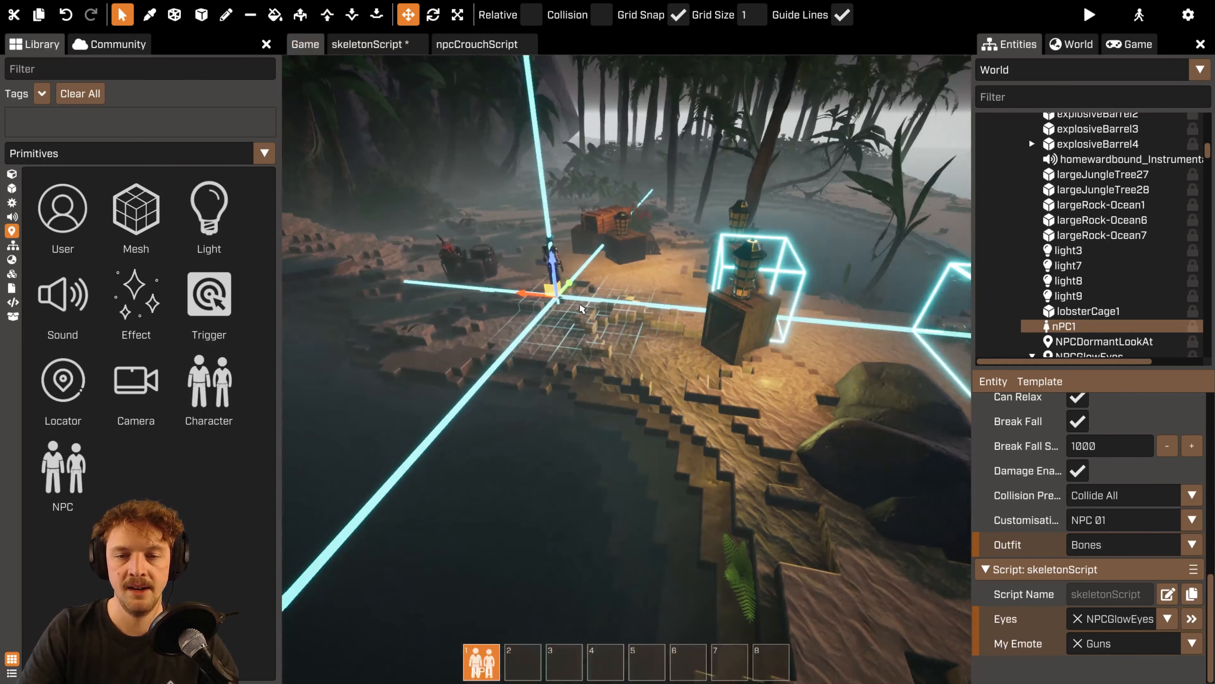
Move the skeleton NPC to the beach side of the log gate, between the two trigger volumes.
{"action": "left_click_drag", "start_coordinate": [532, 300], "coordinate": [763, 336]}
{"action": "key", "text": "g"}
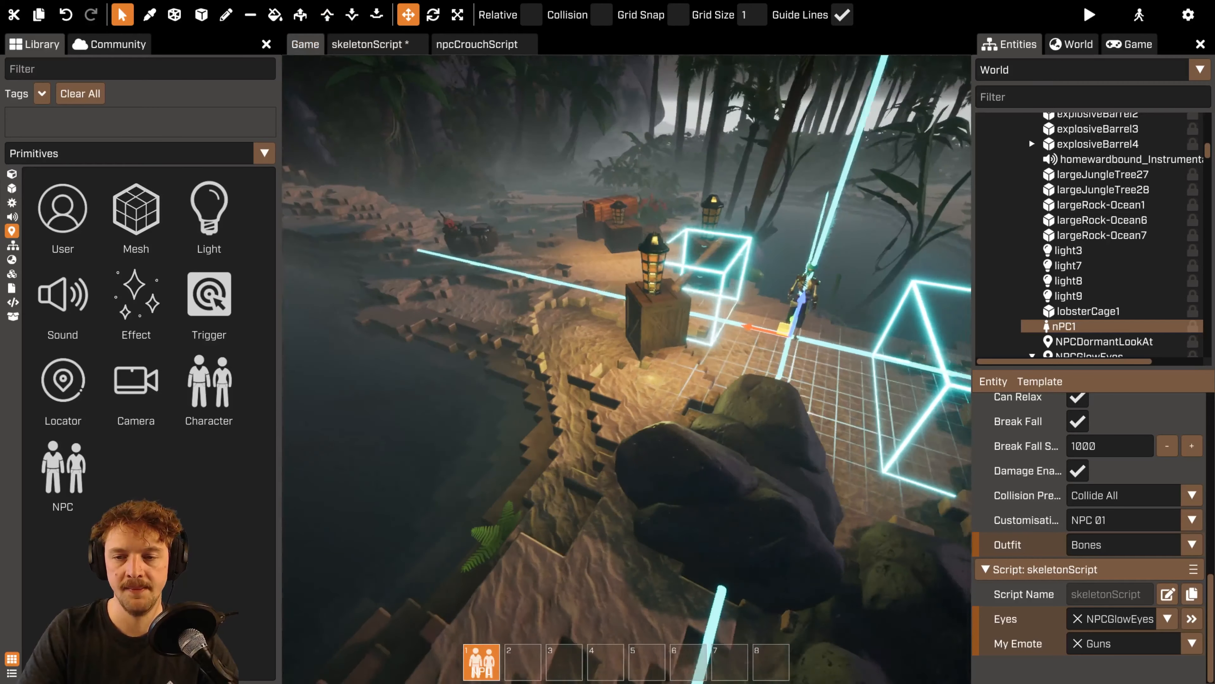
{"action": "right_click_drag", "start_coordinate": [785, 330], "coordinate": [670, 340]}
{"action": "left_click_drag", "start_coordinate": [737, 335], "coordinate": [697, 327]}
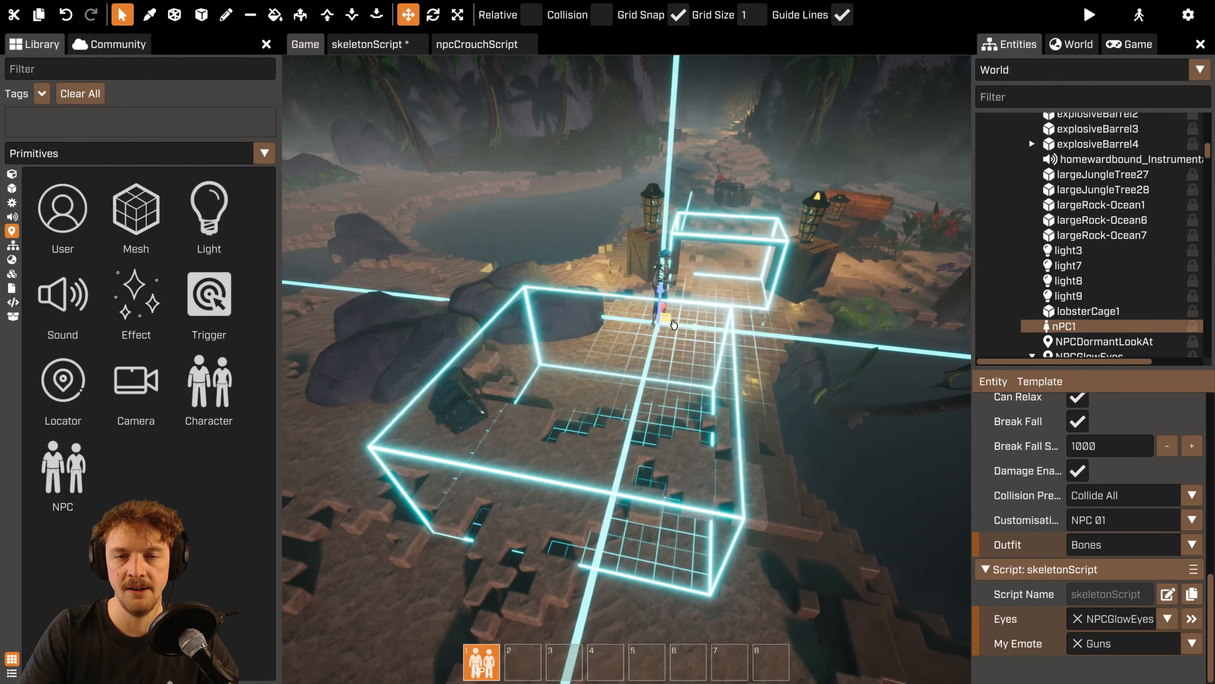
Add self:GetEntity():PlayEmote(self.properties.myEmote) below the commented-out line in skeletonScript's SpotPlayer function and save the script.
{"action": "left_click", "coordinate": [369, 45]}
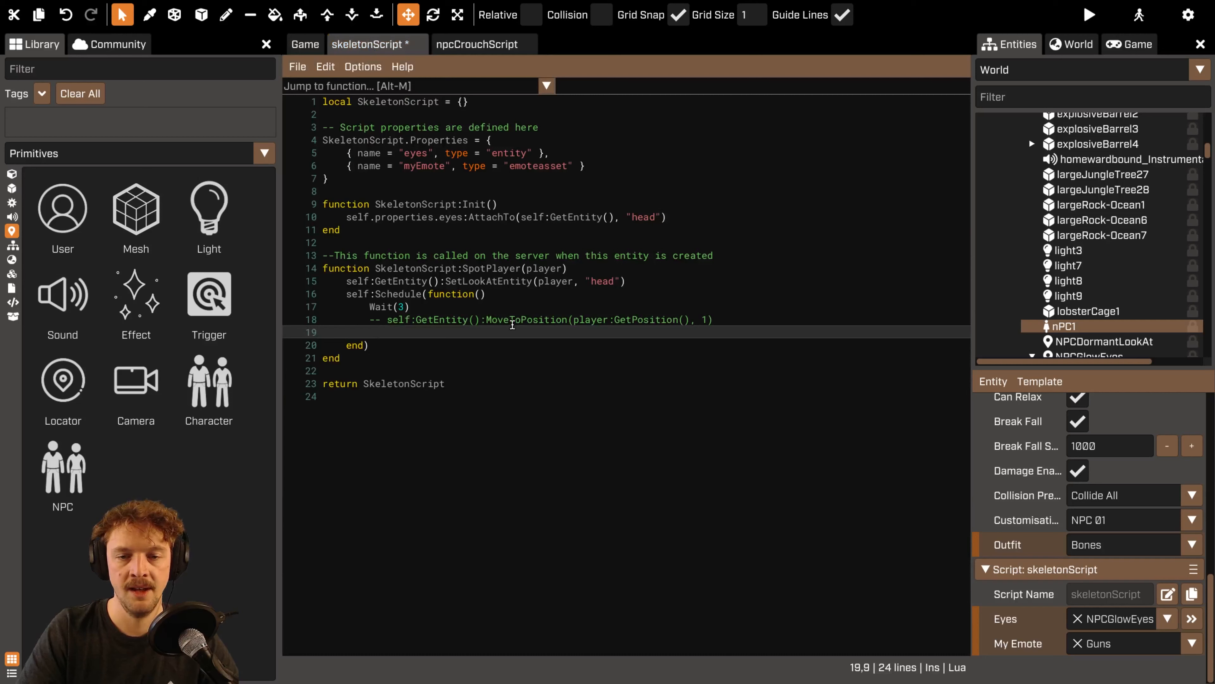
{"action": "type", "text": "self:GetE"}
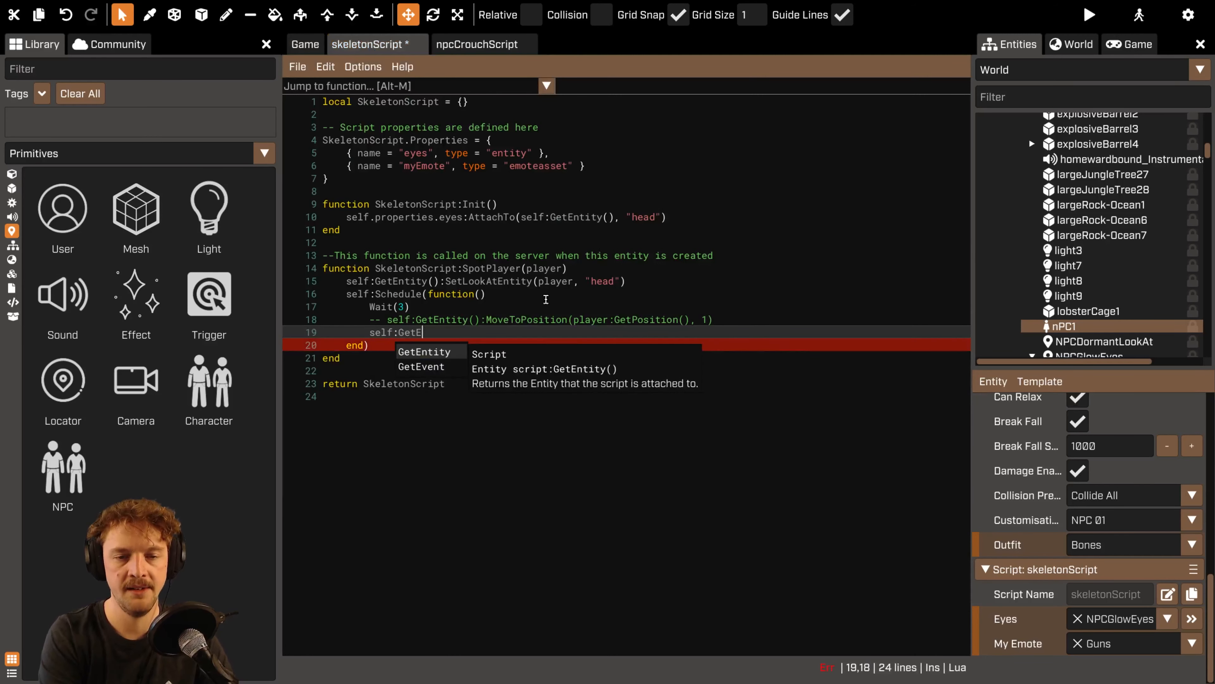
{"action": "type", "text": "ntity():PlayEmo"}
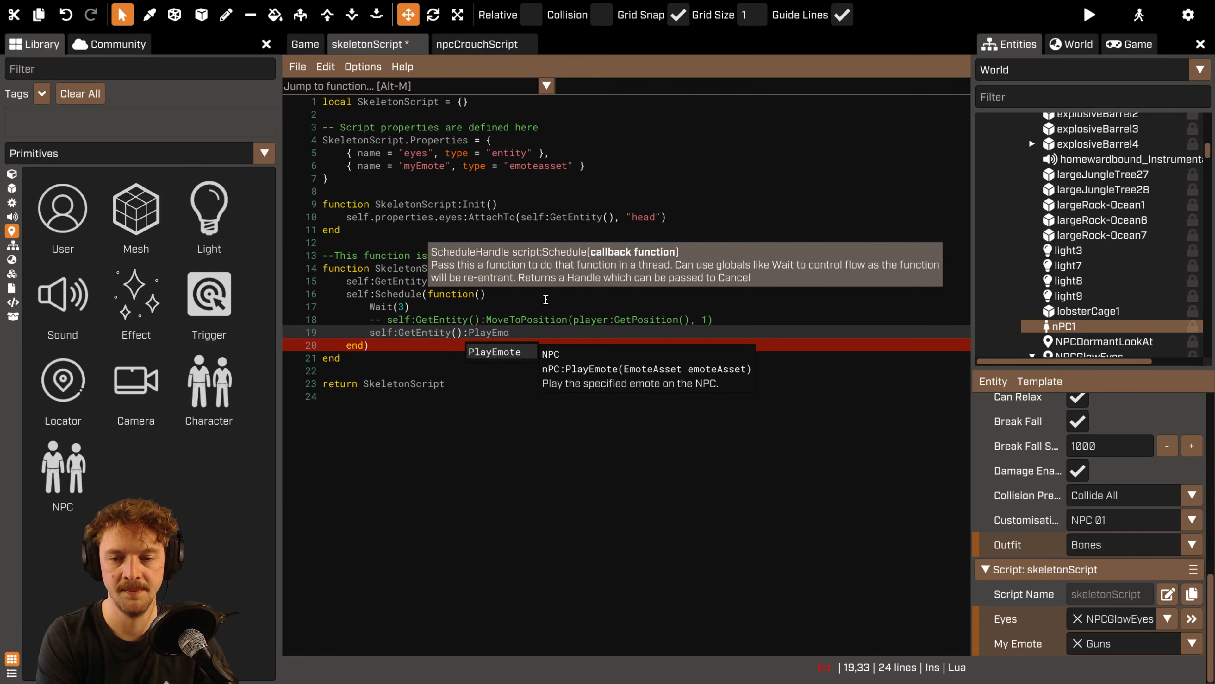
{"action": "type", "text": "te(self.properties.myEmote)"}
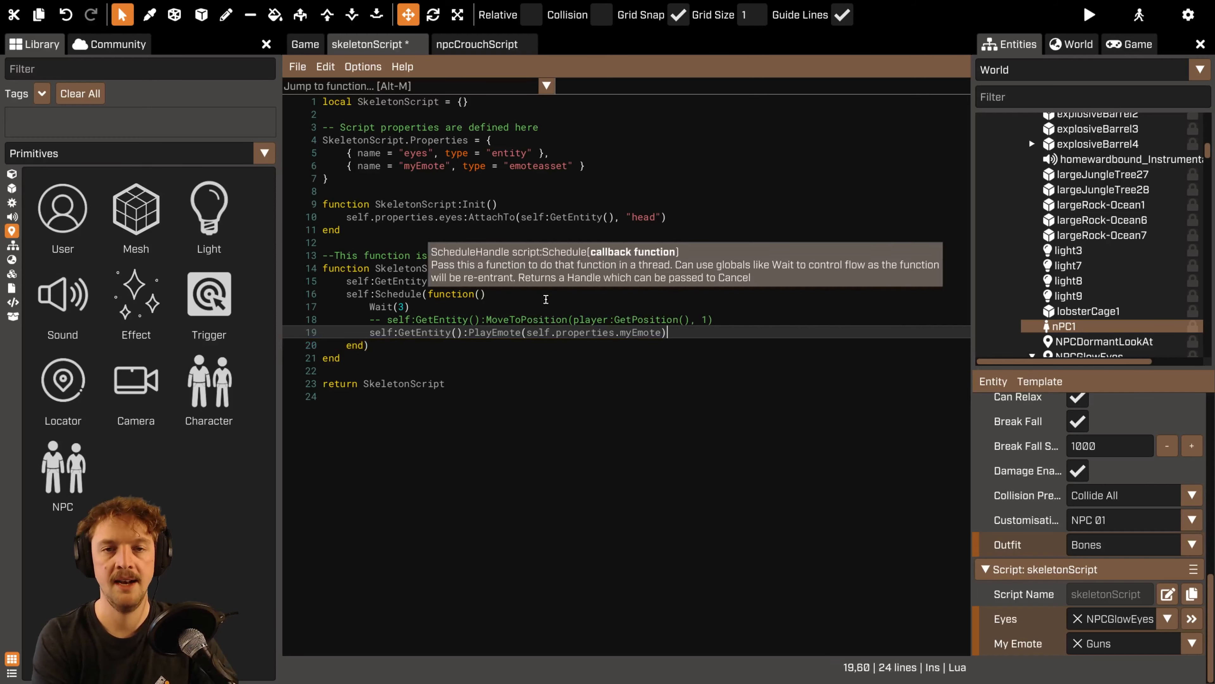
{"action": "key", "text": "ctrl+s"}
Playtest by approaching the skeleton at the gate to observe its emote, and return to the game editing view.
{"action": "key", "text": "F5"}
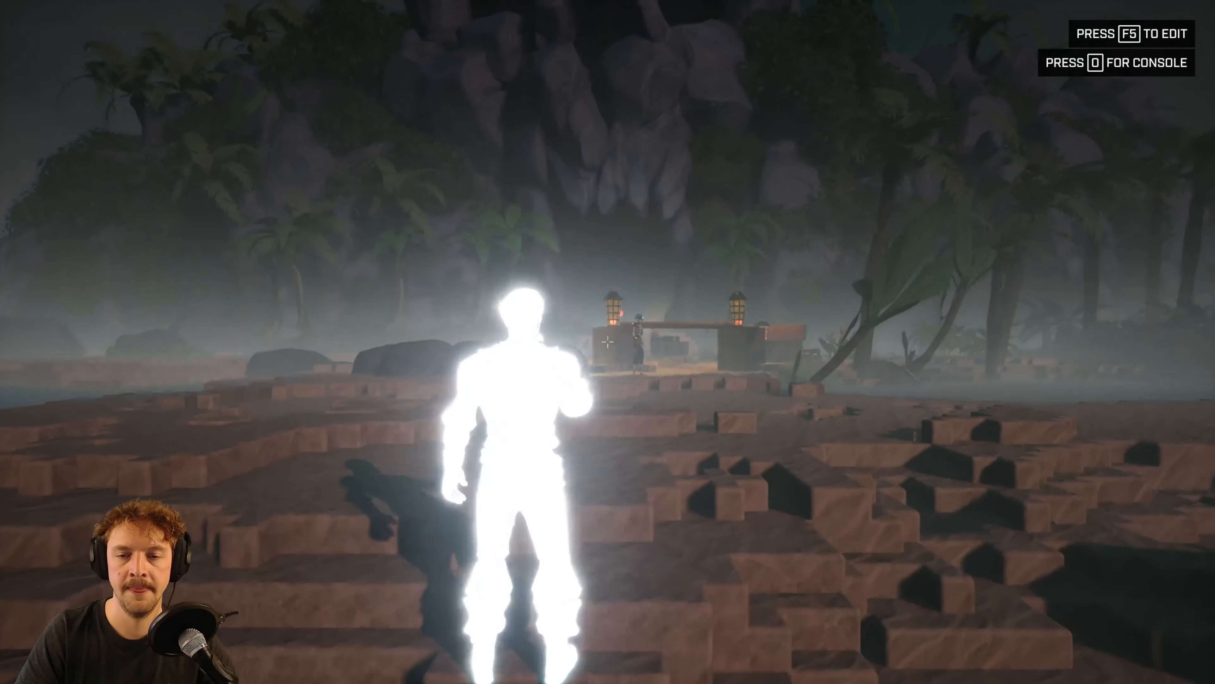
{"action": "key", "text": "w"}
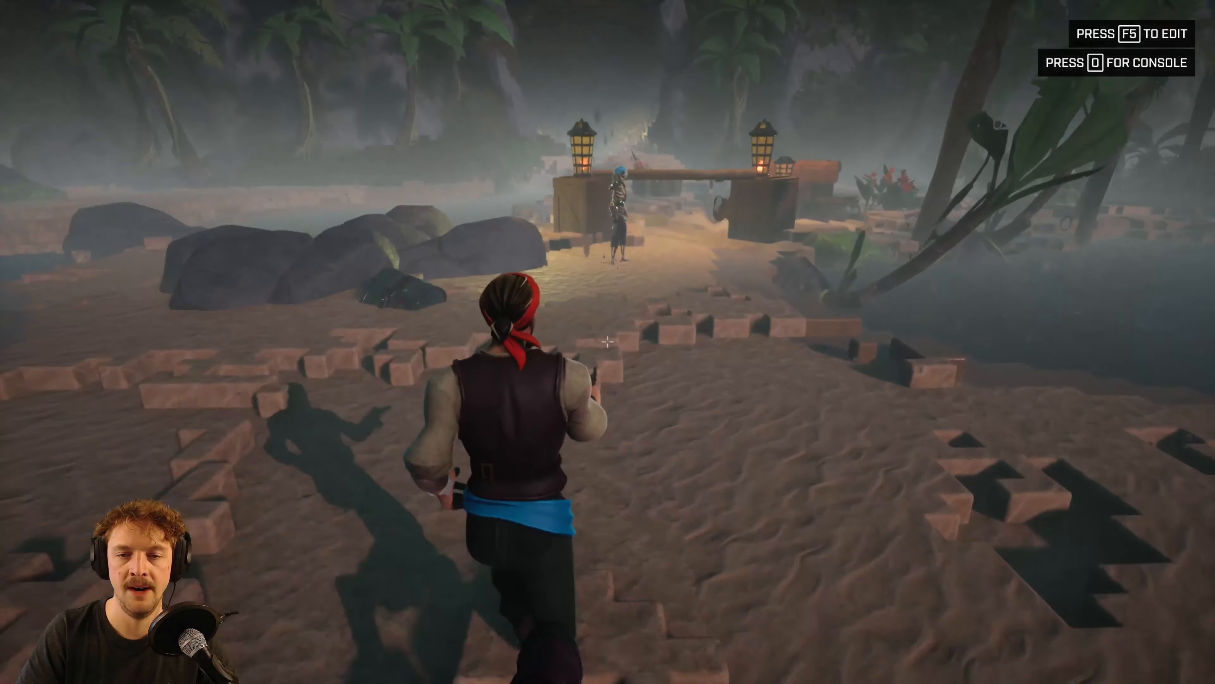
{"action": "key", "text": "w"}
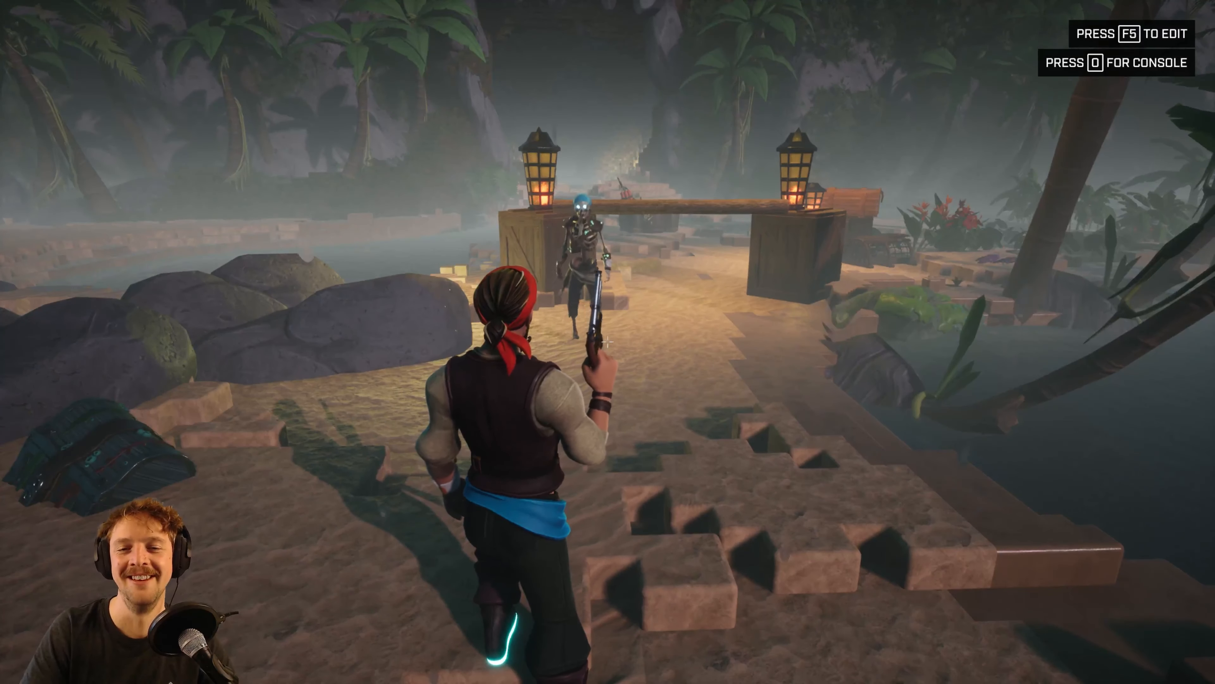
{"action": "key", "text": "F5"}
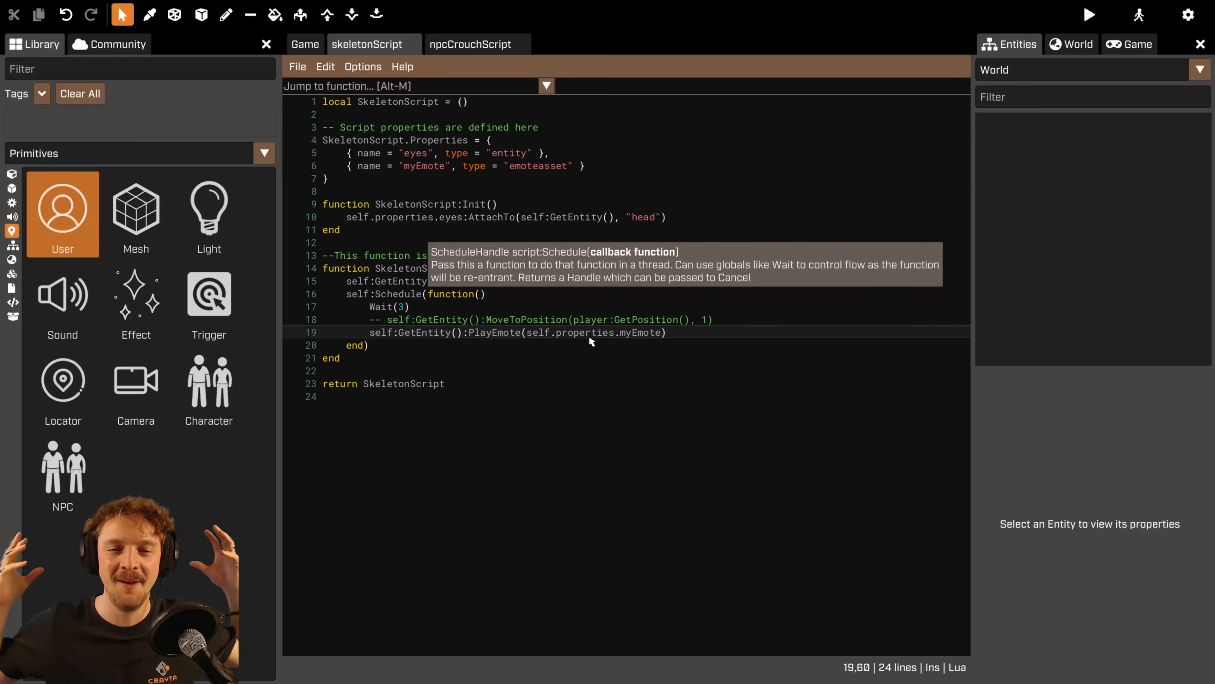
{"action": "left_click", "coordinate": [305, 44]}
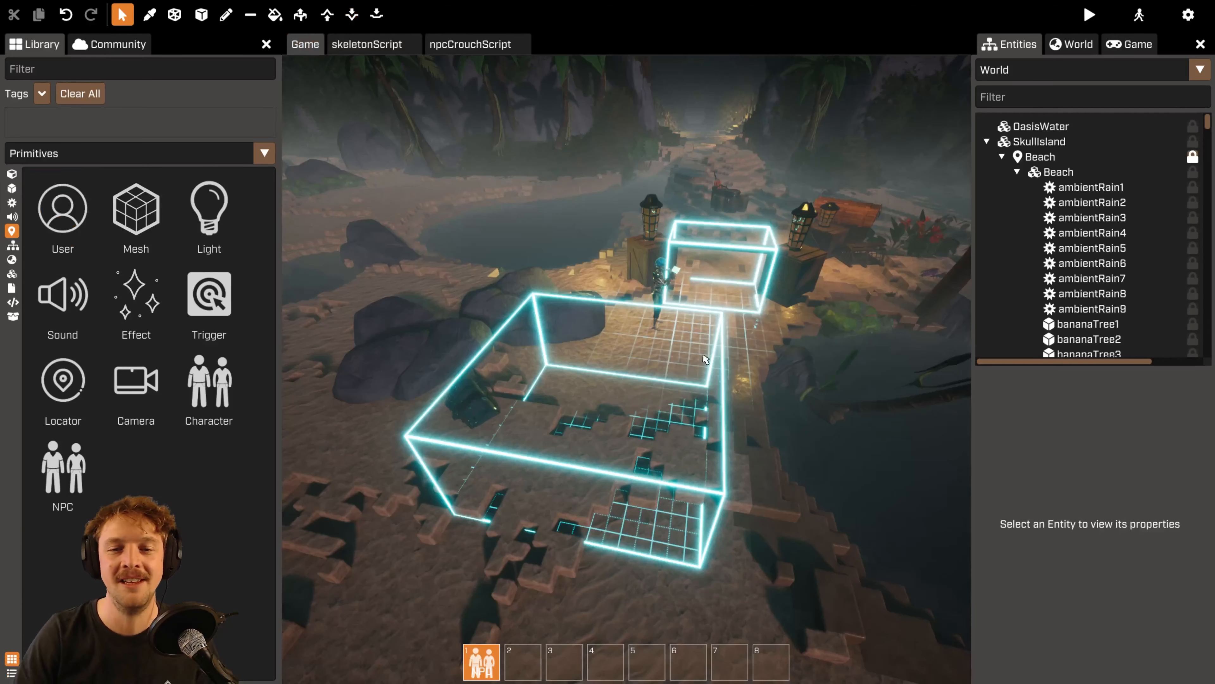